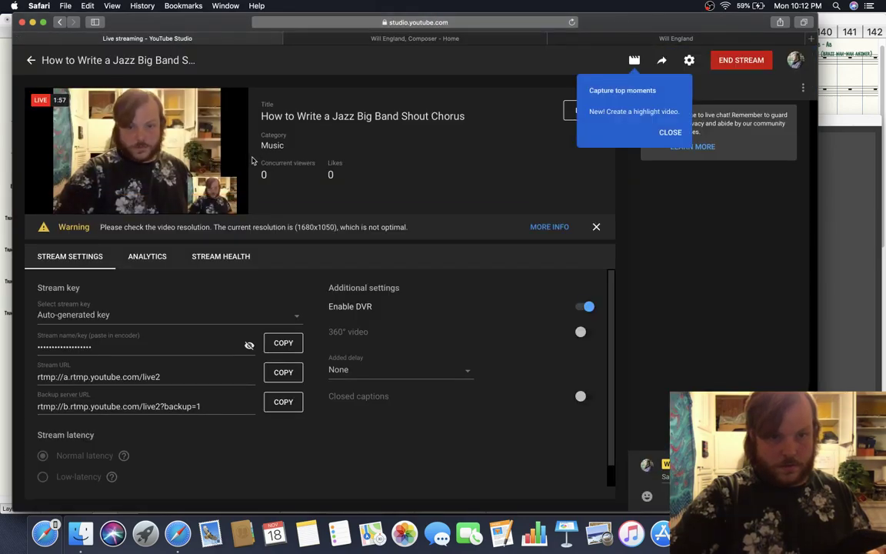
Dismiss the highlight video notice on the stream page and bring the Finale score "III - In 3" to the front
left_click(679, 140)
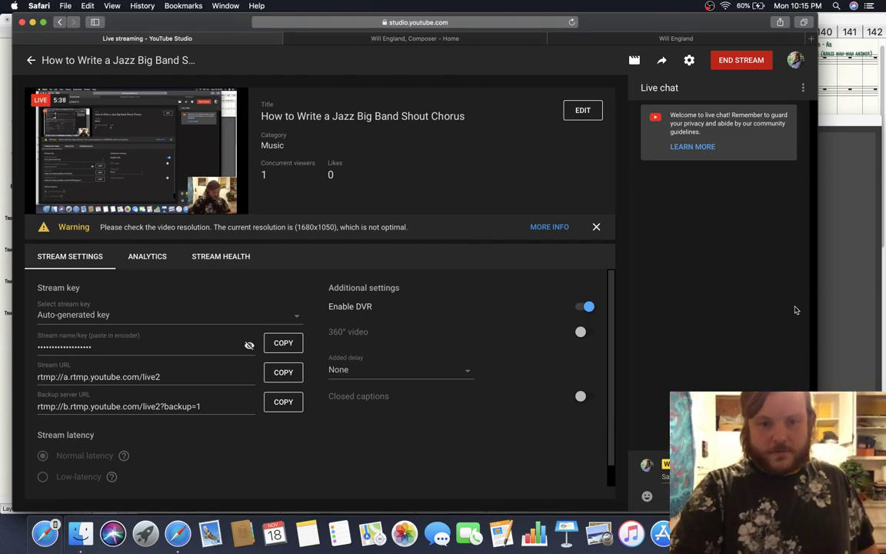
left_click(829, 255)
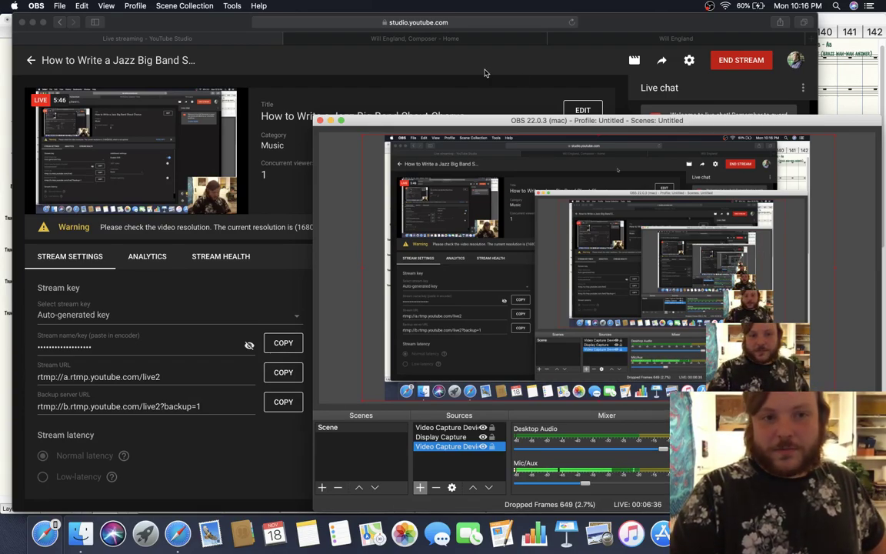
left_click(839, 81)
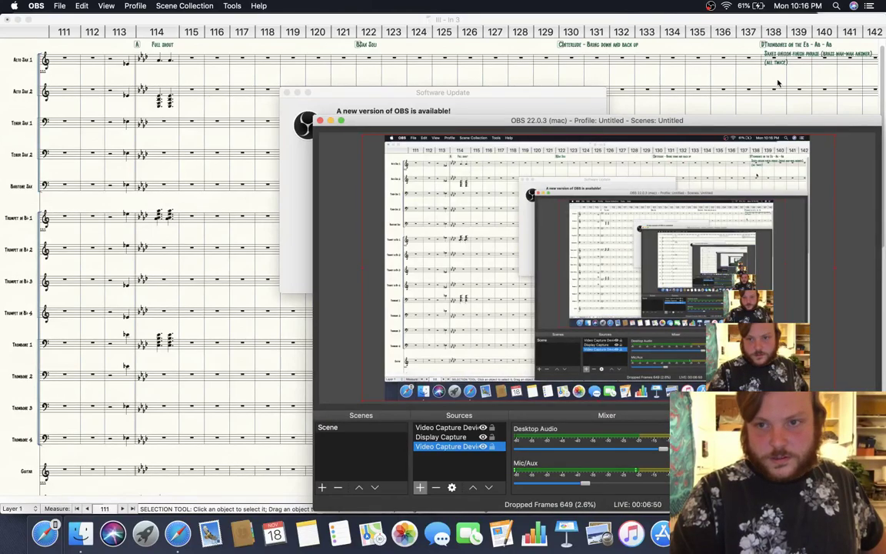
left_click(779, 81)
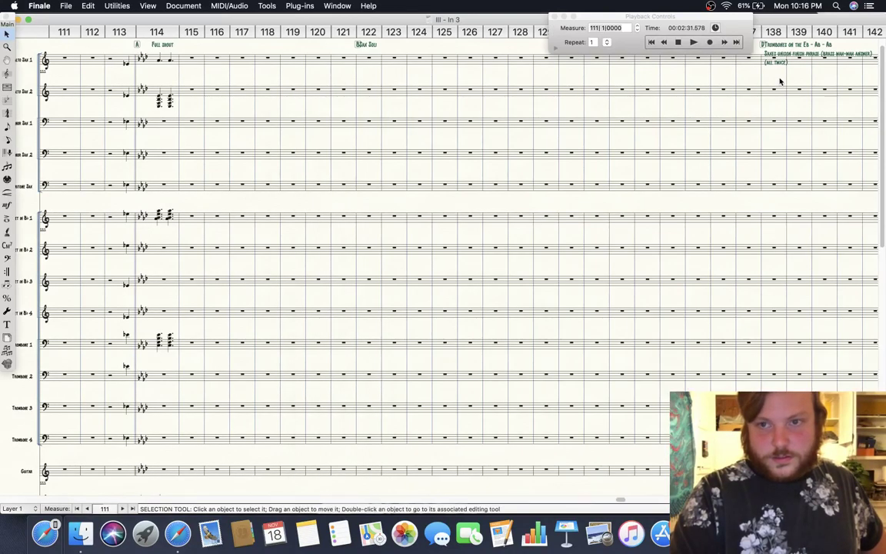
Move the Playback Controls away from the rehearsal notes to the corner of the score, and return to Finale from OBS
left_click_drag(608, 21, 744, 6)
key("super+Tab")
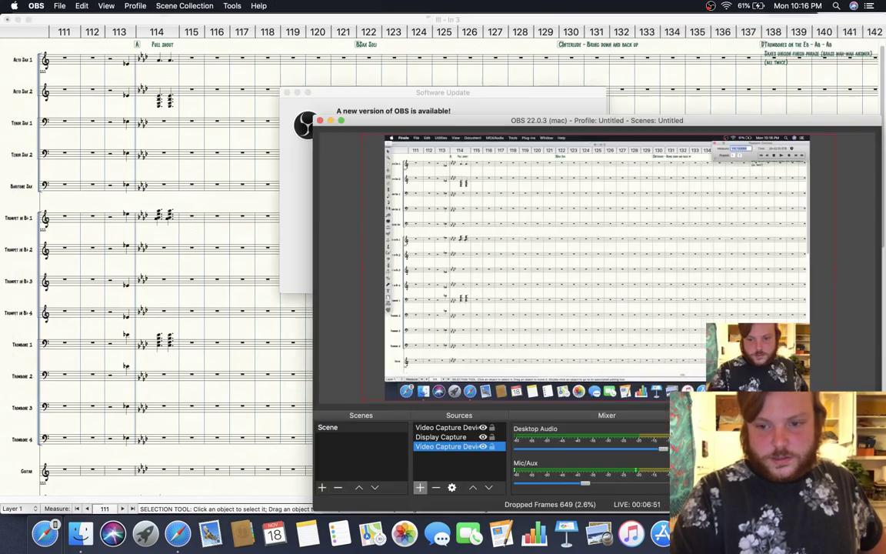
left_click(205, 256)
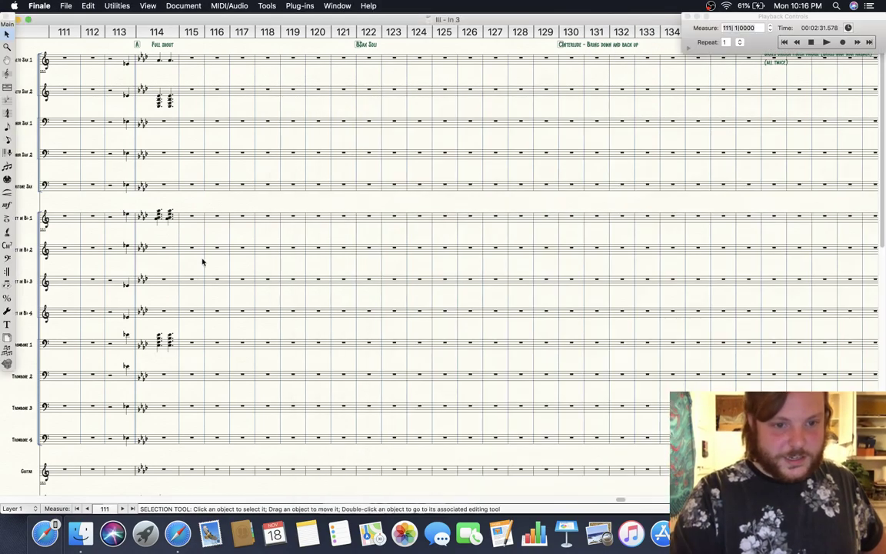
Check the live stream page in Safari, then hide Safari and OBS and show the Finale score in full screen
left_click(178, 532)
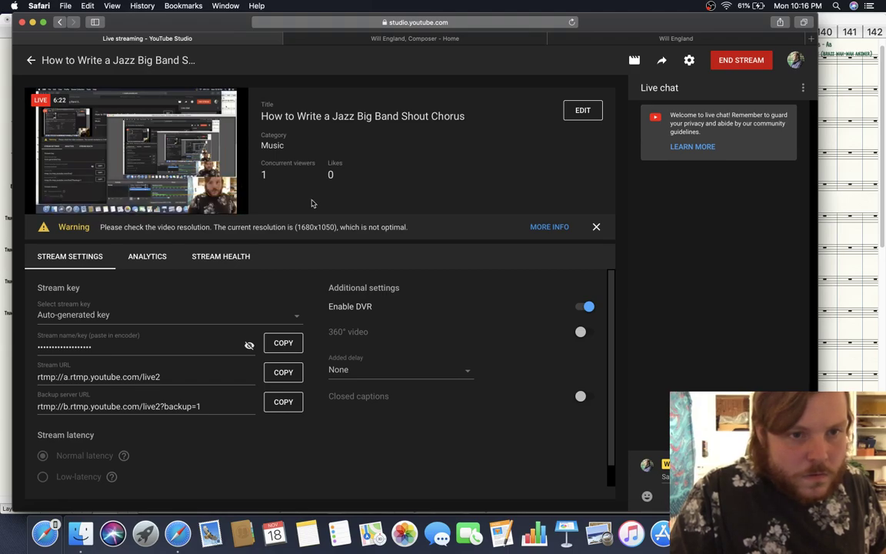
key("super+Tab")
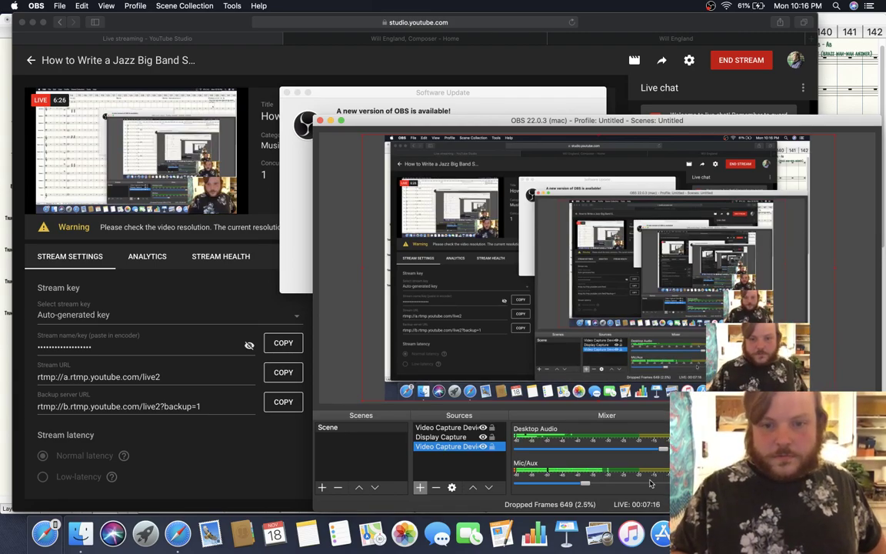
key("super+h")
key("super+h")
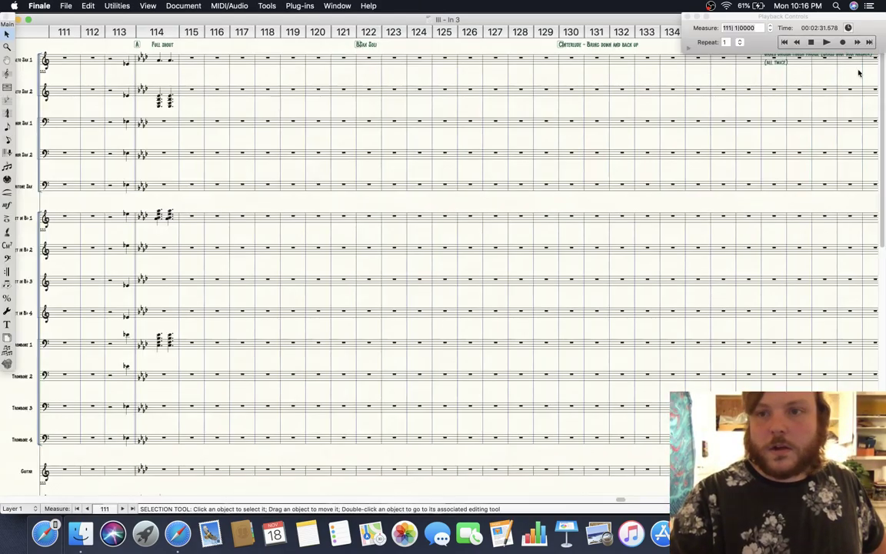
left_click(28, 21)
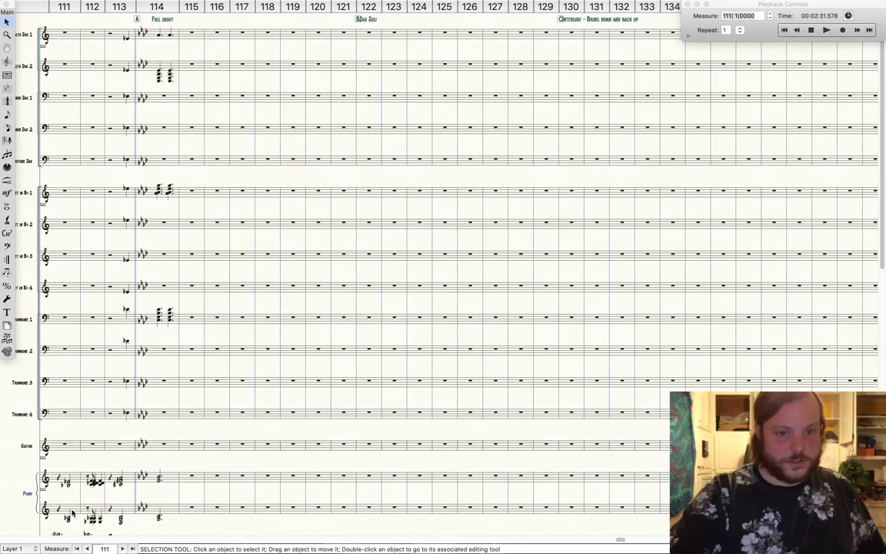
Go back to the beginning of the score and select measure 12 of the Guitar staff
scroll(72, 513, "left", 20)
scroll(73, 513, "left", 15)
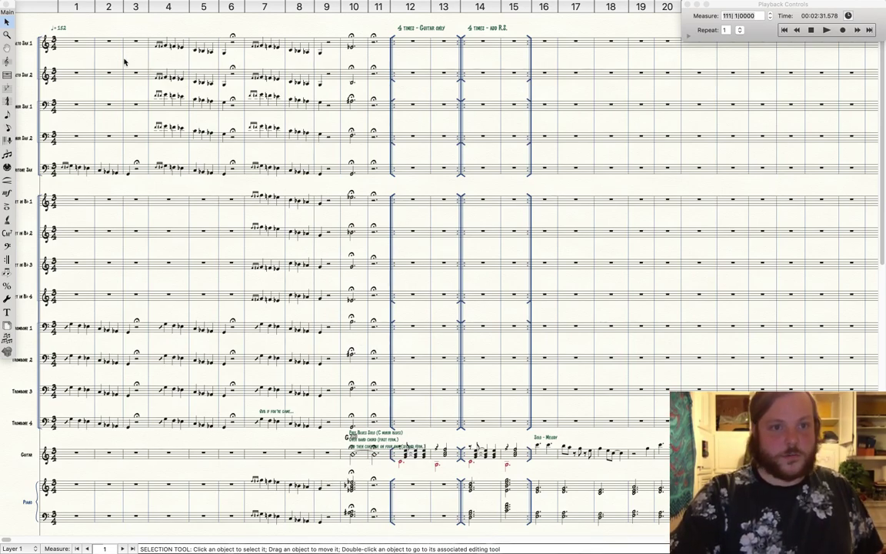
left_click(378, 456)
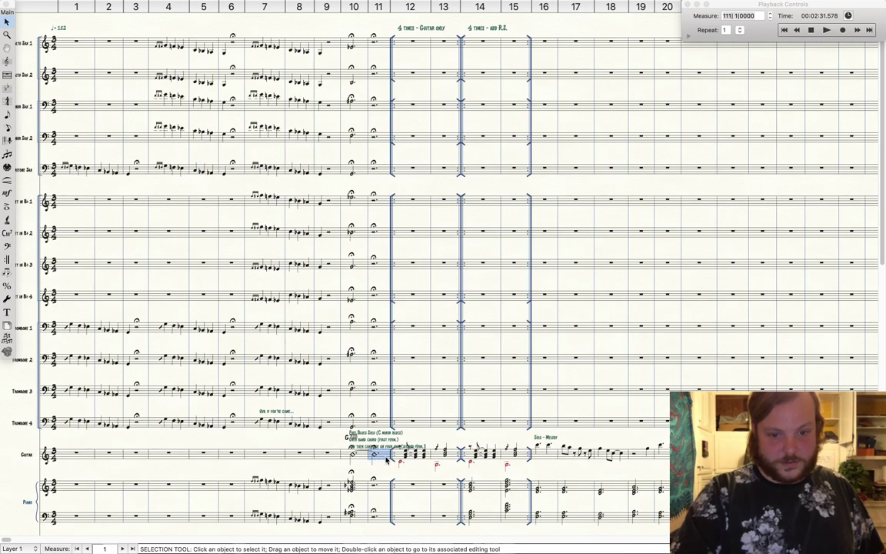
left_click(404, 443)
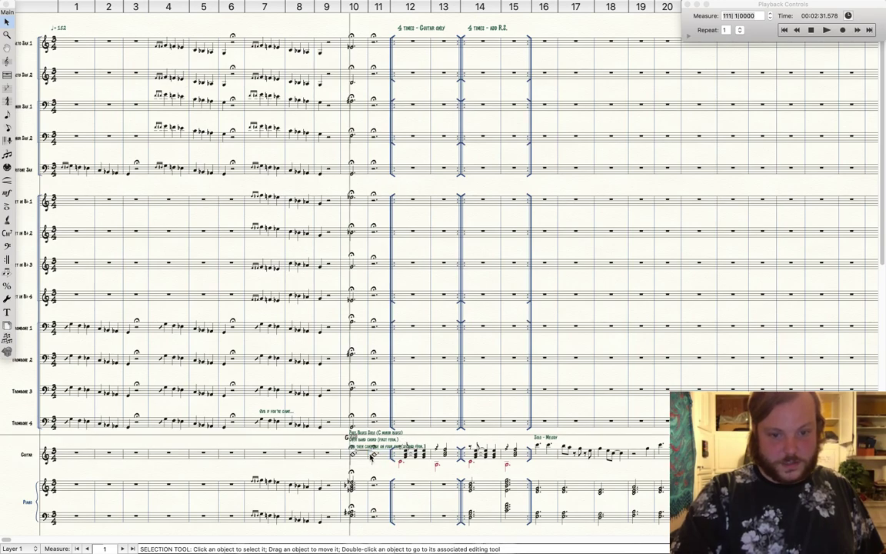
left_click(408, 458)
Play the score back from measure 12 through the guitar melody and pause it at measure 26
scroll(539, 417, "right", 10)
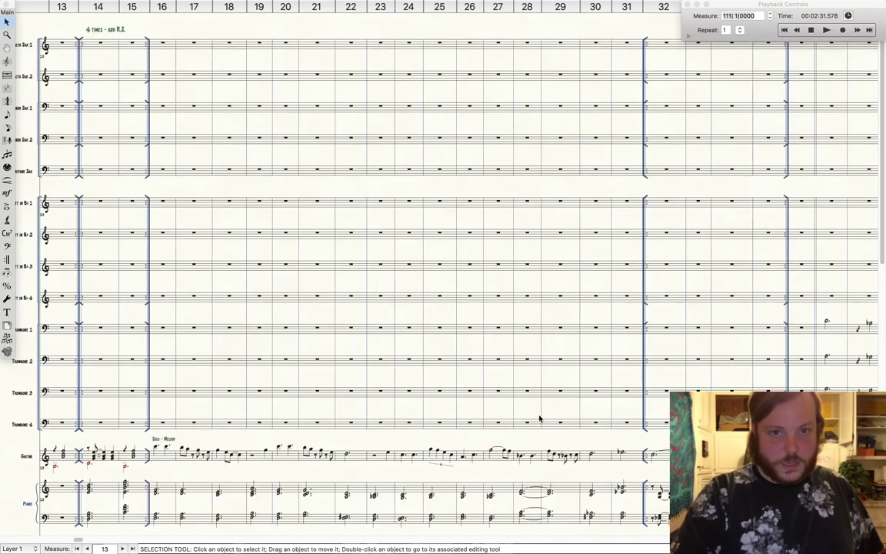
scroll(540, 418, "left", 3)
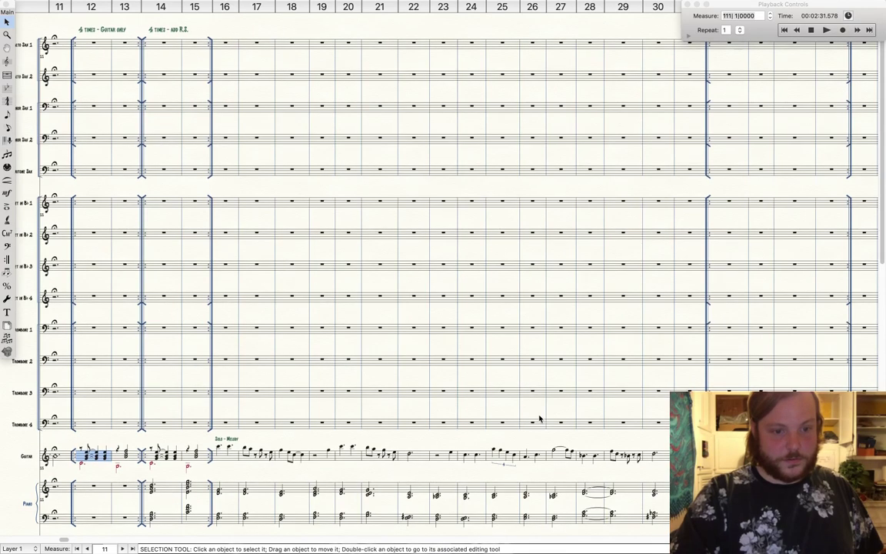
scroll(540, 418, "right", 1)
scroll(540, 419, "up", 1)
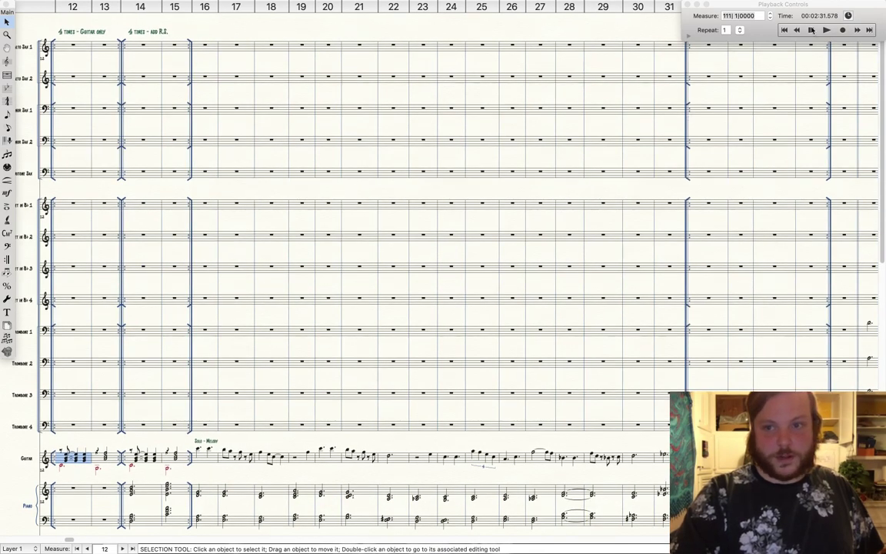
left_click(812, 30)
left_click(828, 31)
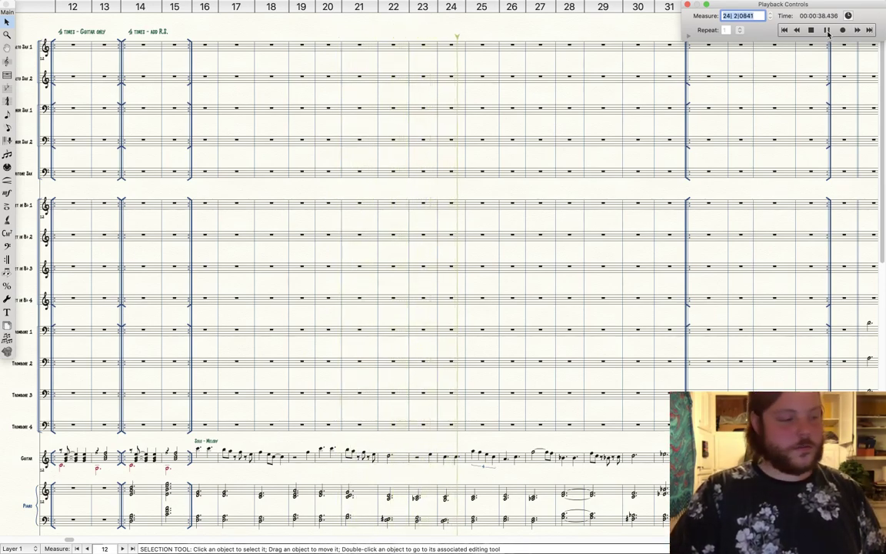
left_click(828, 31)
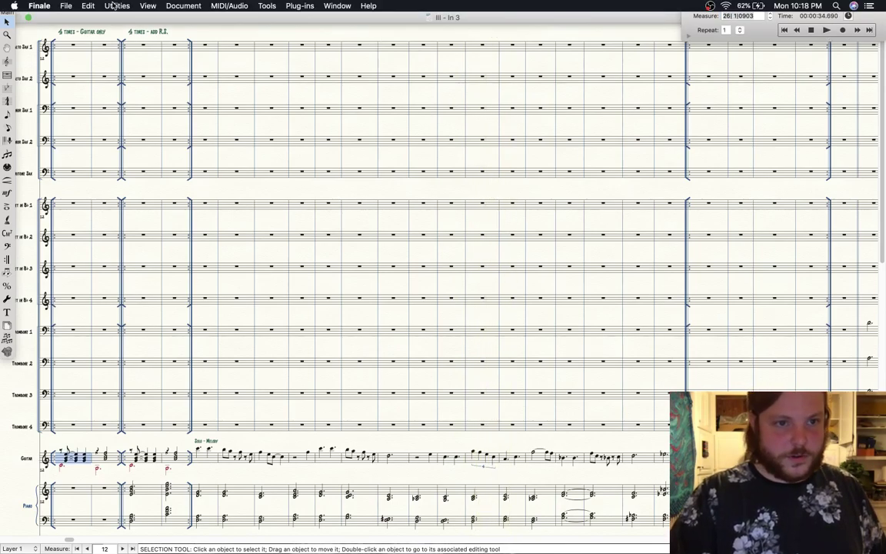
Set the score's zoom to Custom Zoom 3 (65%)
left_click(146, 5)
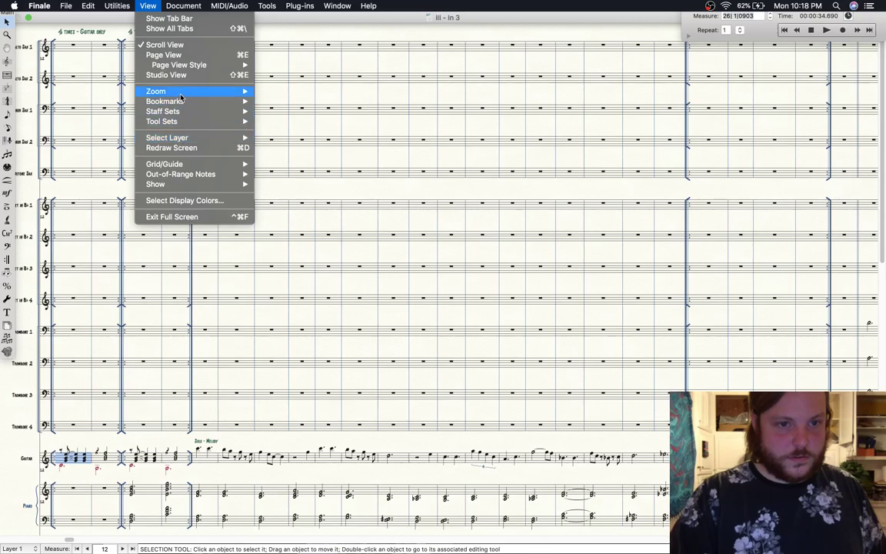
mouse_move(191, 92)
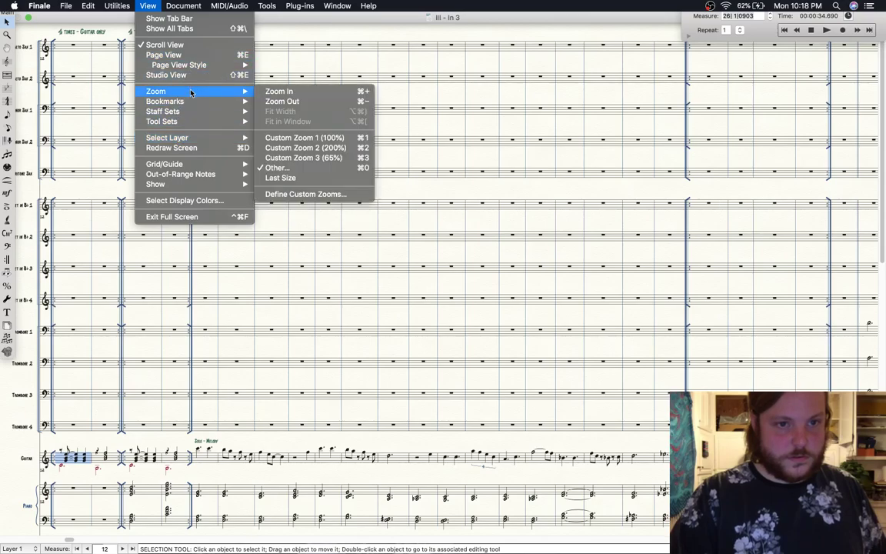
left_click(308, 158)
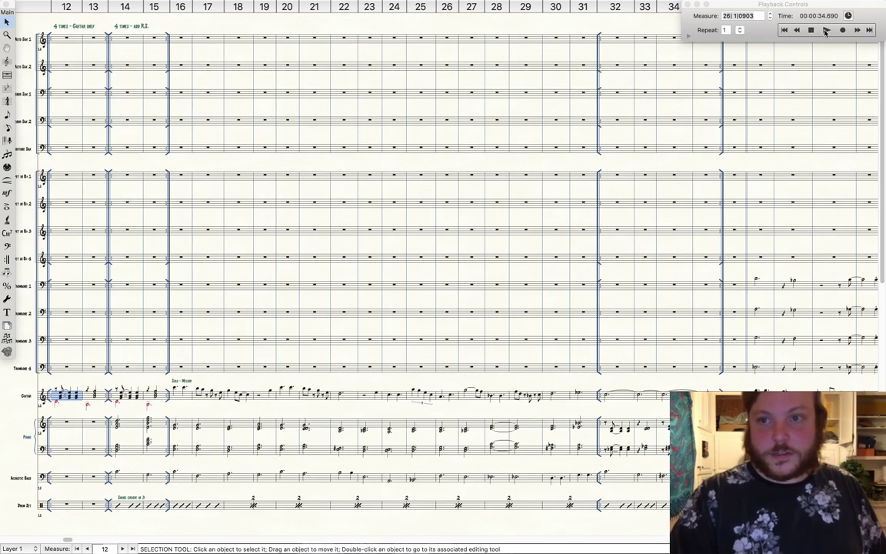
Resume playback from measure 26 and pause it at measure 72
left_click(826, 30)
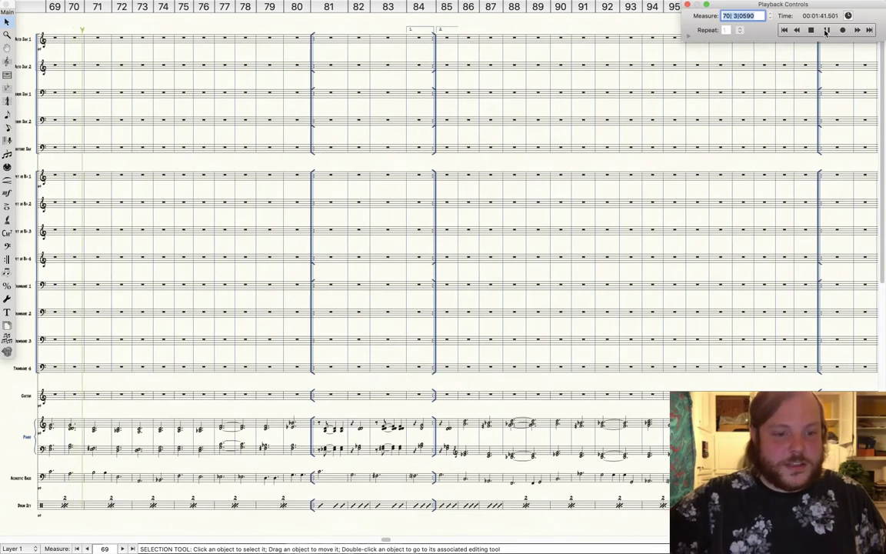
left_click(826, 30)
left_click(683, 150)
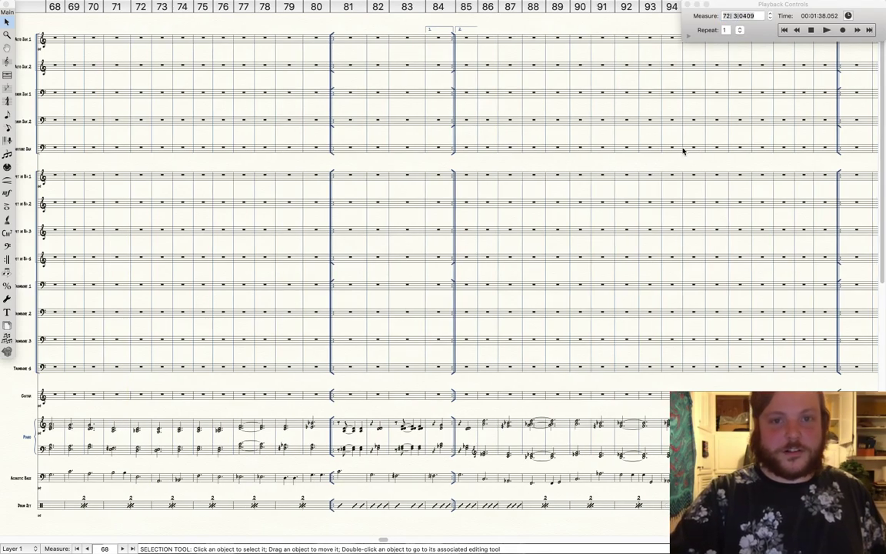
Examine the written ensemble parts around measure 57 and the shout chorus outline from measure 114 onward
scroll(683, 150, "left", 3)
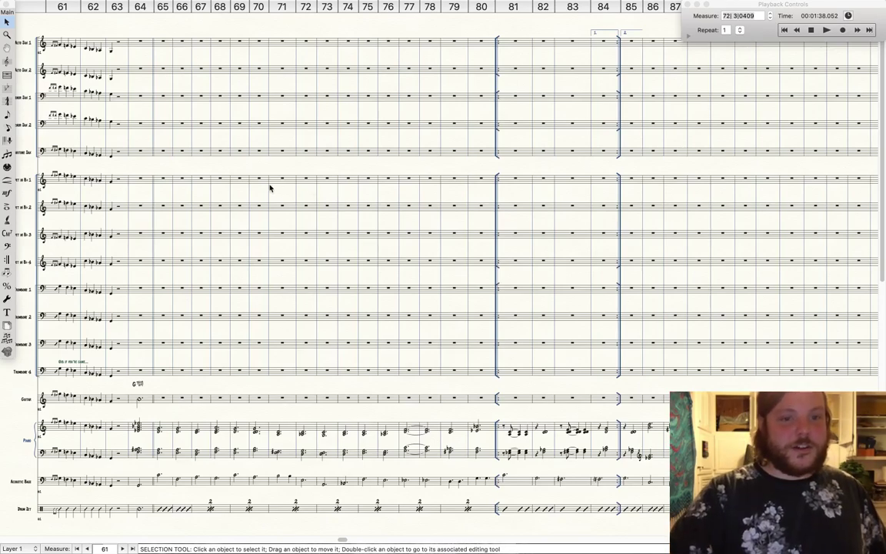
scroll(269, 188, "left", 3)
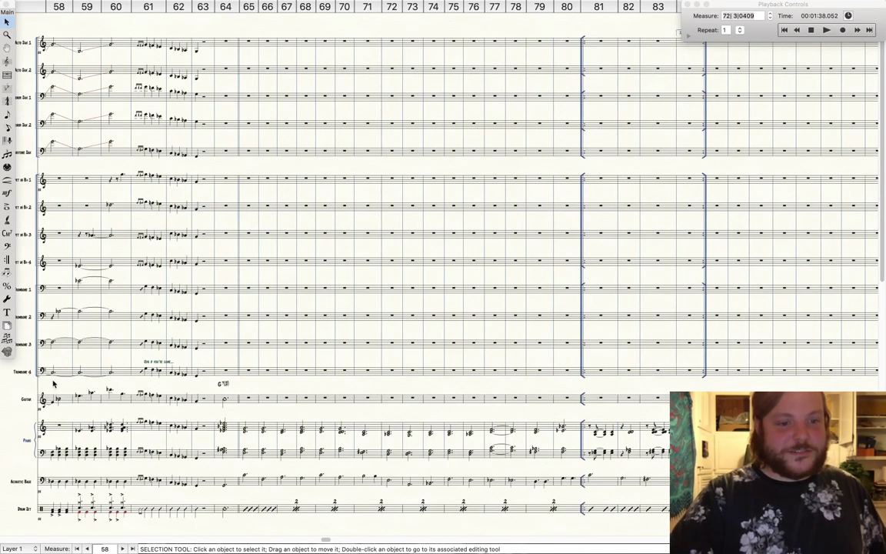
scroll(88, 400, "left", 1)
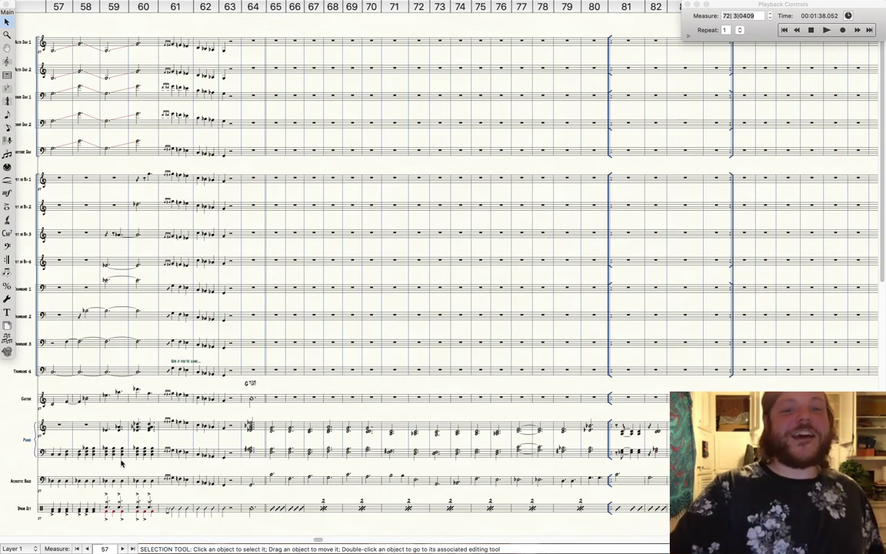
scroll(418, 316, "right", 10)
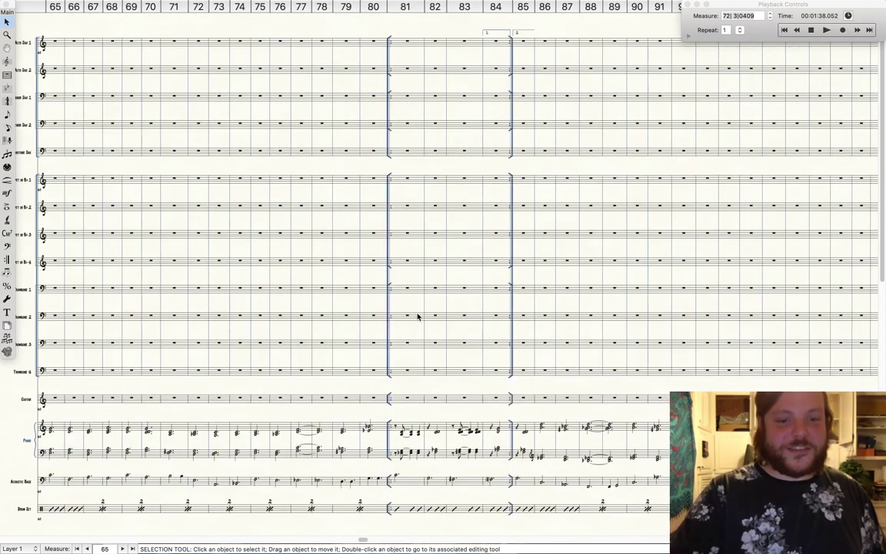
scroll(476, 316, "right", 15)
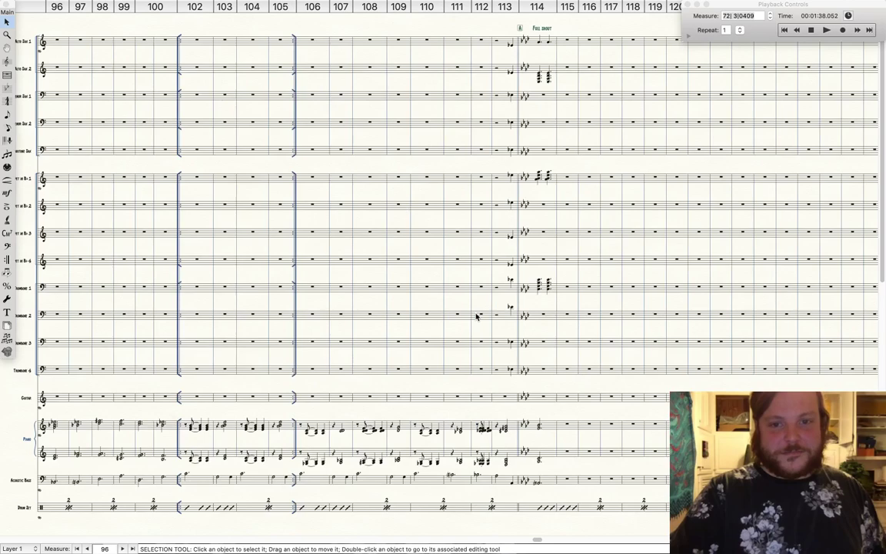
scroll(476, 317, "right", 3)
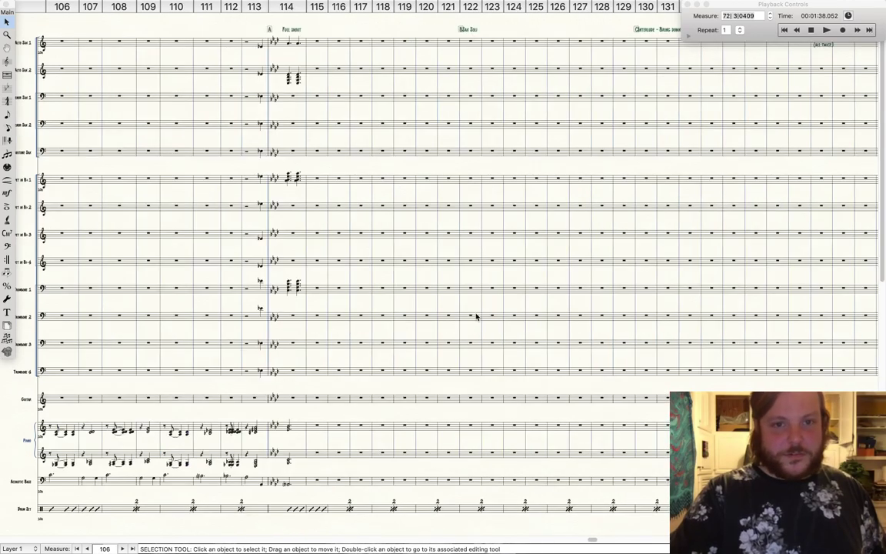
scroll(476, 316, "right", 5)
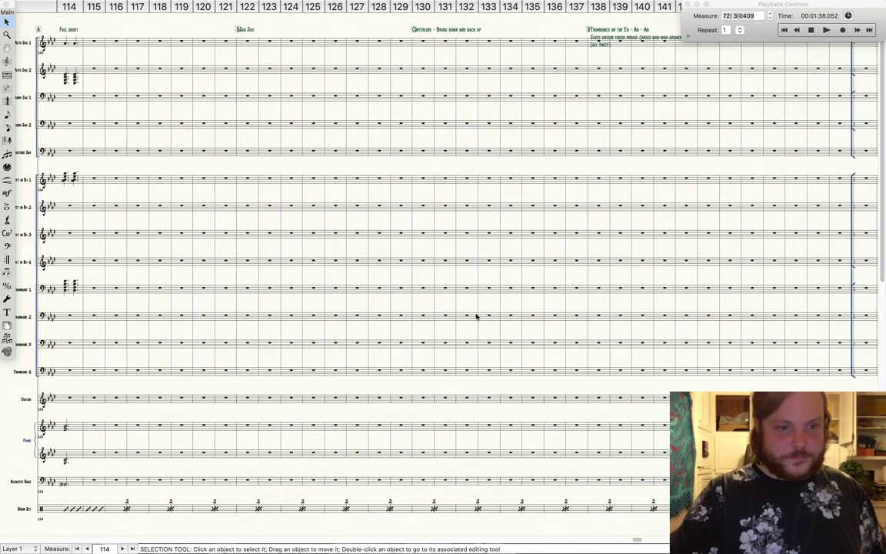
scroll(476, 316, "left", 3)
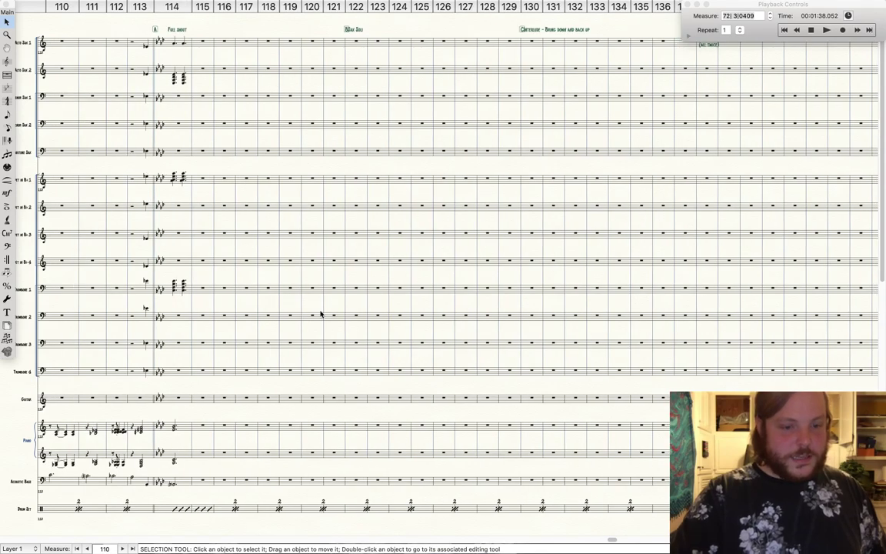
scroll(322, 314, "left", 3)
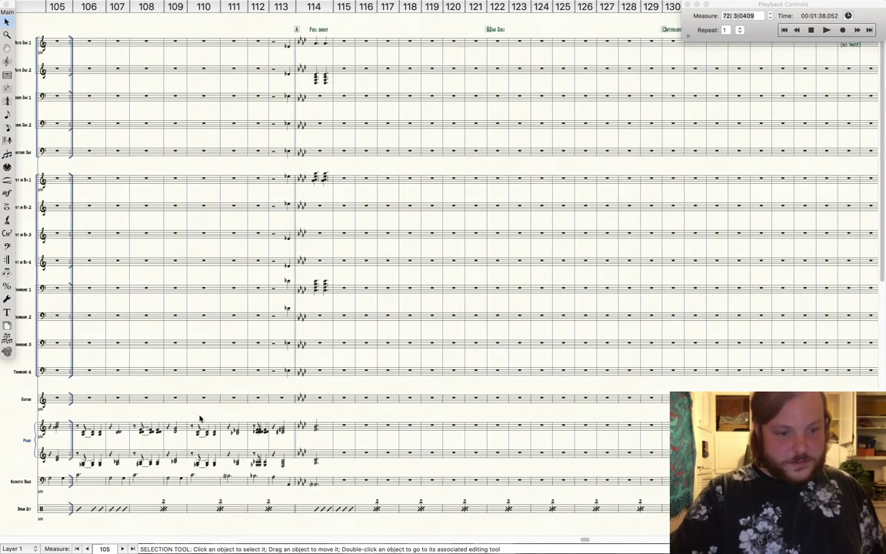
Play the score back from measure 106 to hear the lead-in to the full shout section at measure 114
scroll(199, 418, "right", 1)
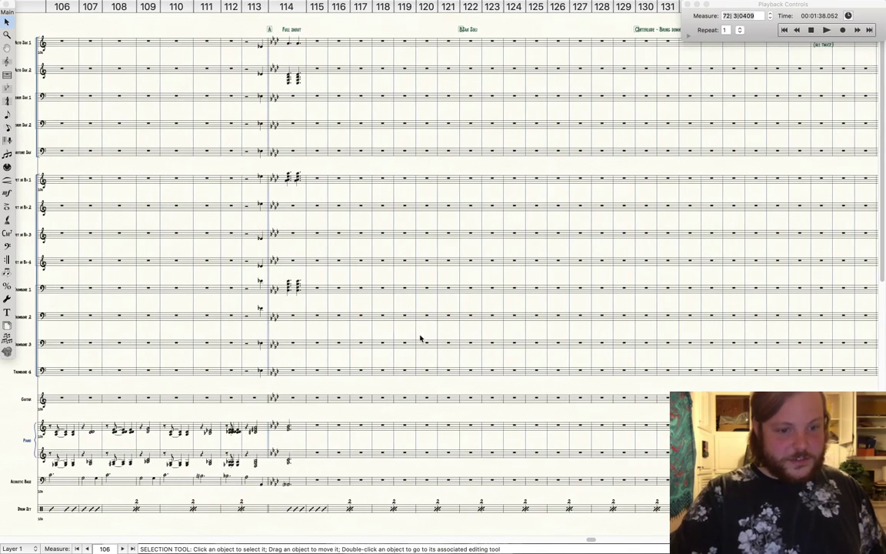
left_click(812, 31)
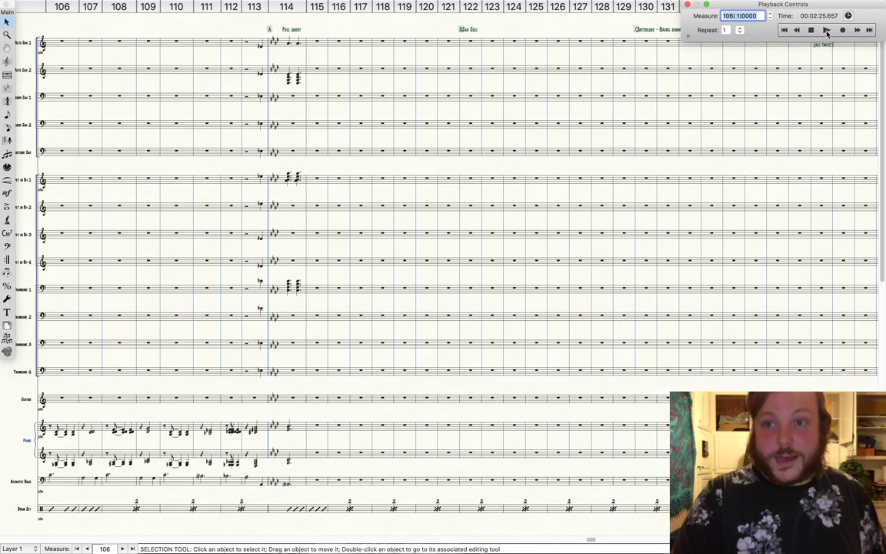
left_click(827, 31)
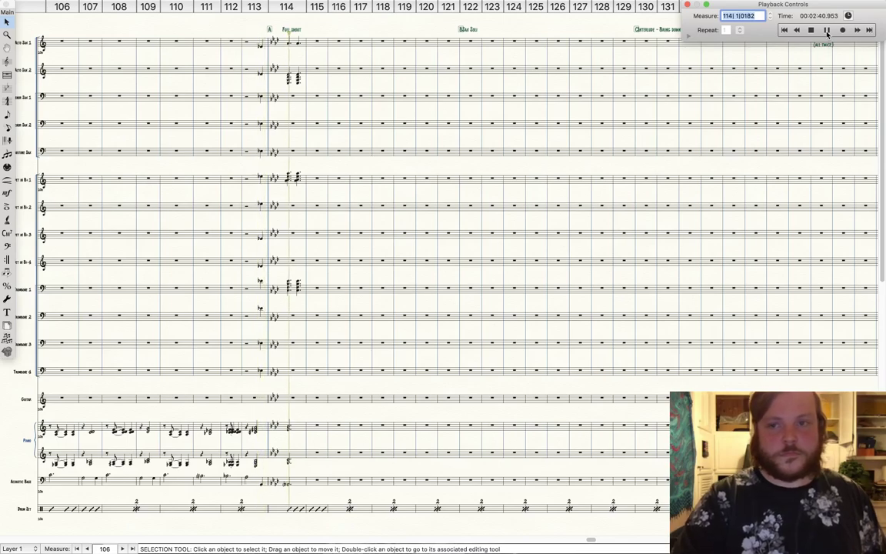
Stop playback and explode Alto Sax 2's measure 114 chords into 4 existing staves starting with Alto Sax 2, one note per staff
left_click(811, 31)
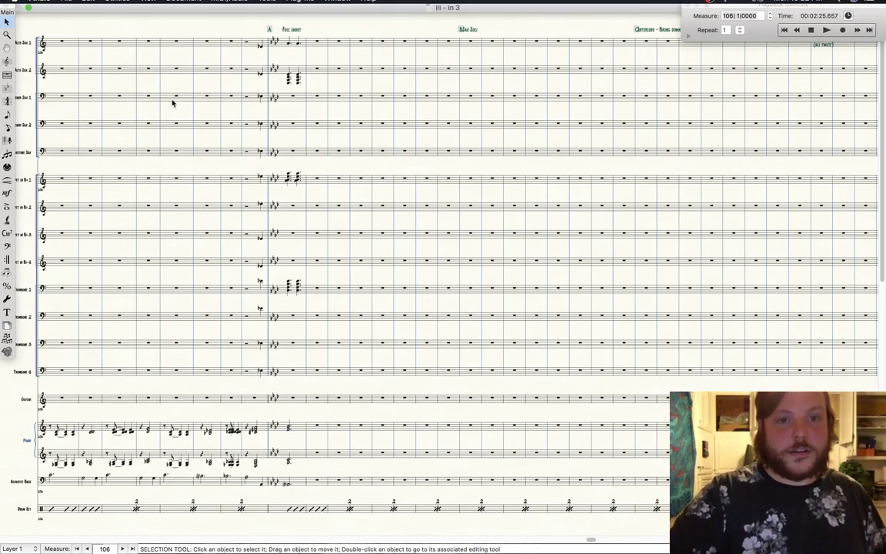
left_click(295, 69)
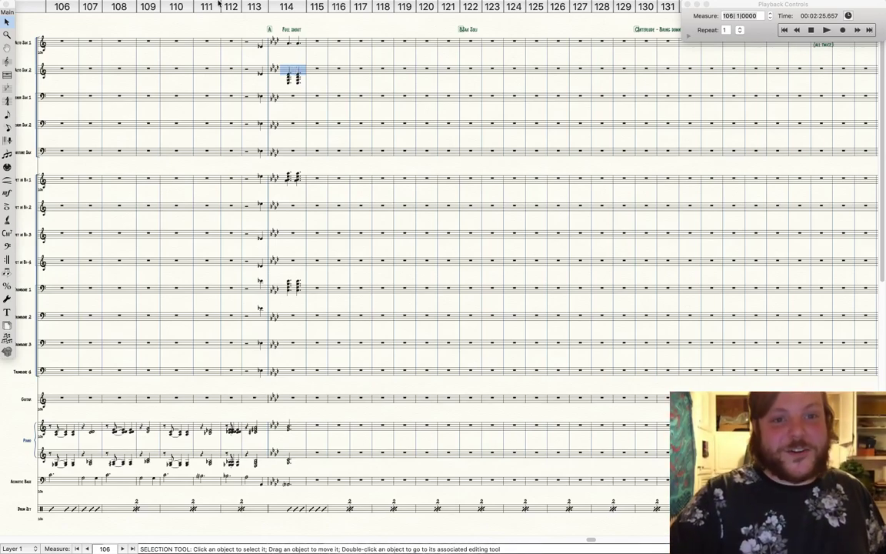
mouse_move(199, 3)
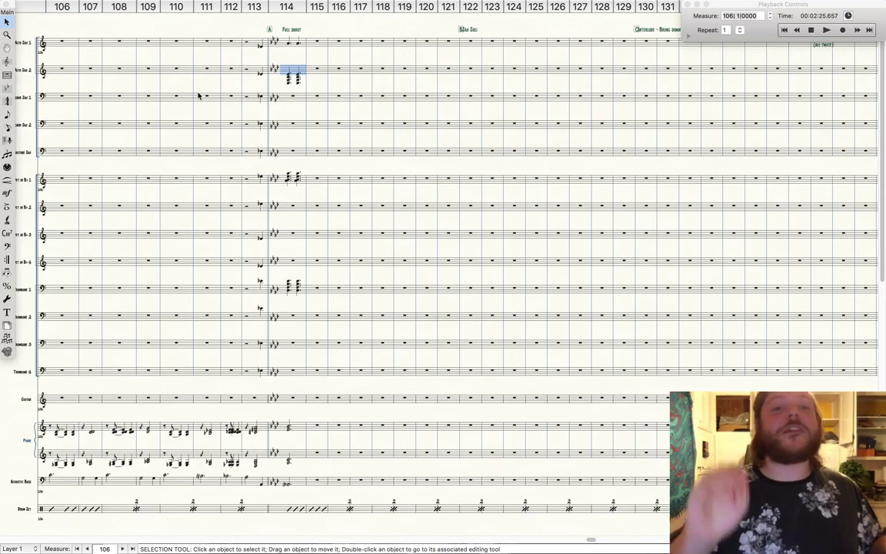
left_click(117, 4)
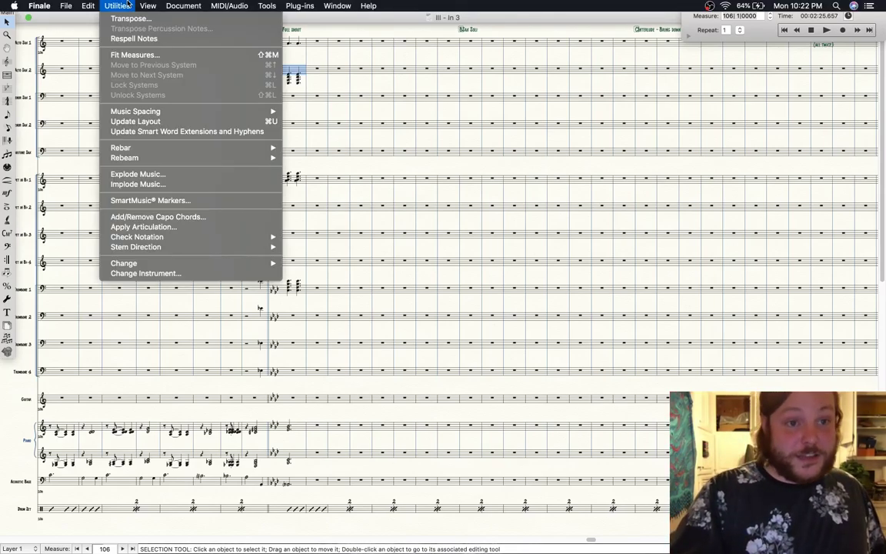
left_click(137, 175)
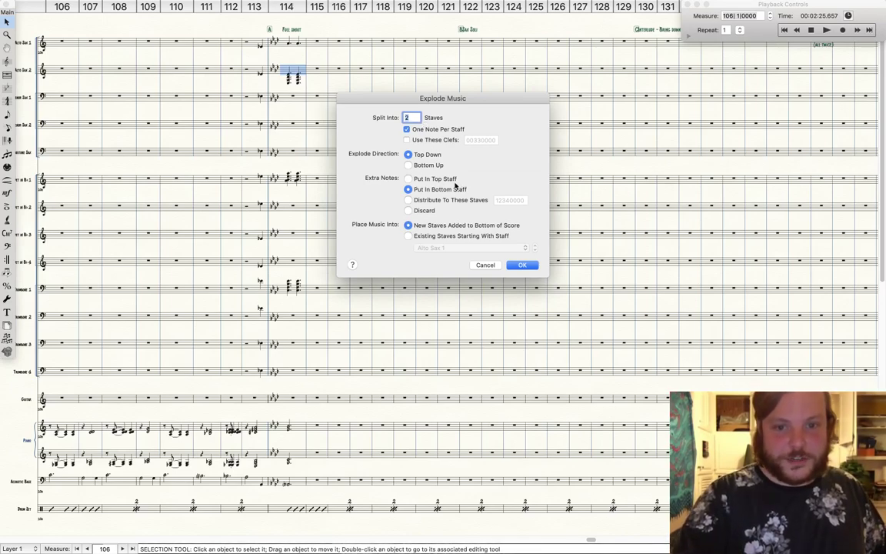
left_click(408, 235)
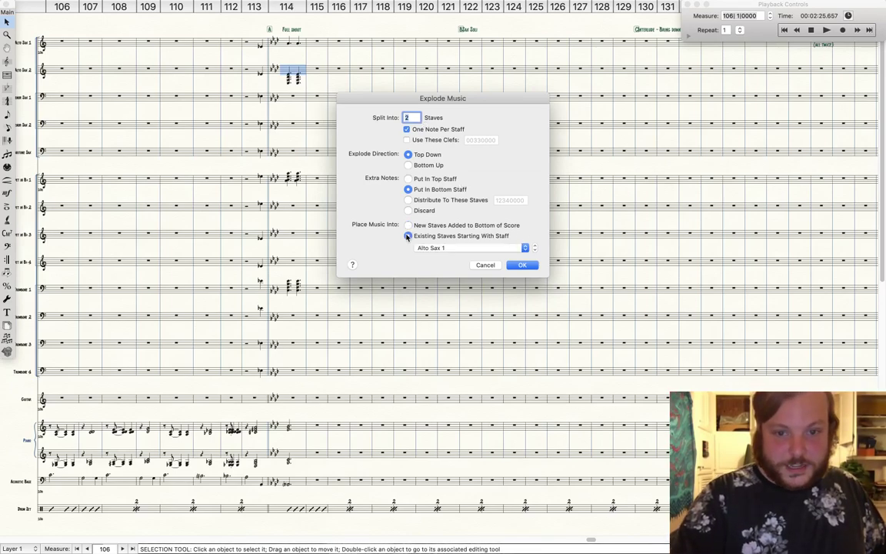
left_click(441, 249)
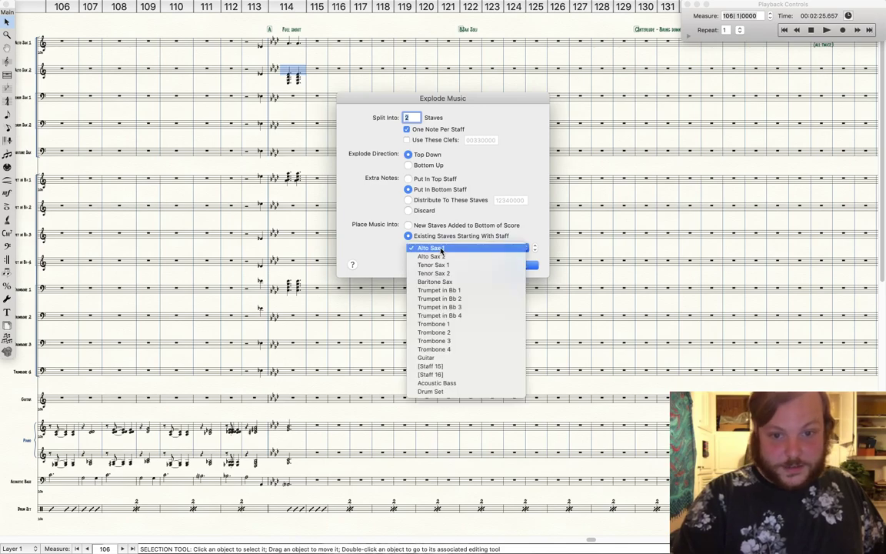
left_click(441, 256)
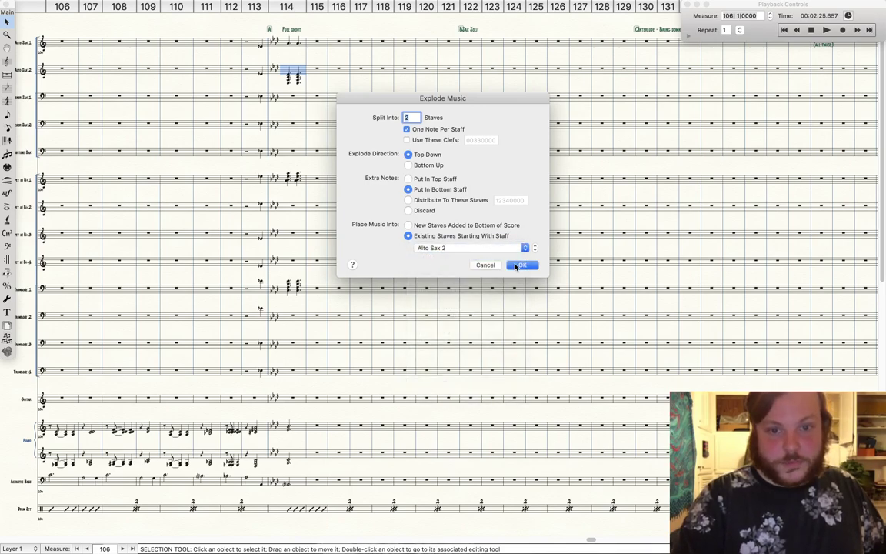
type("4")
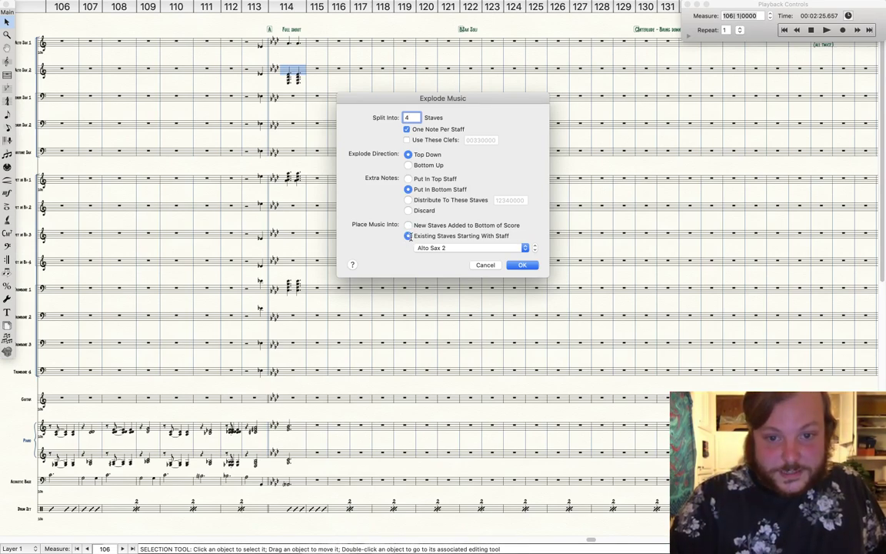
left_click(499, 247)
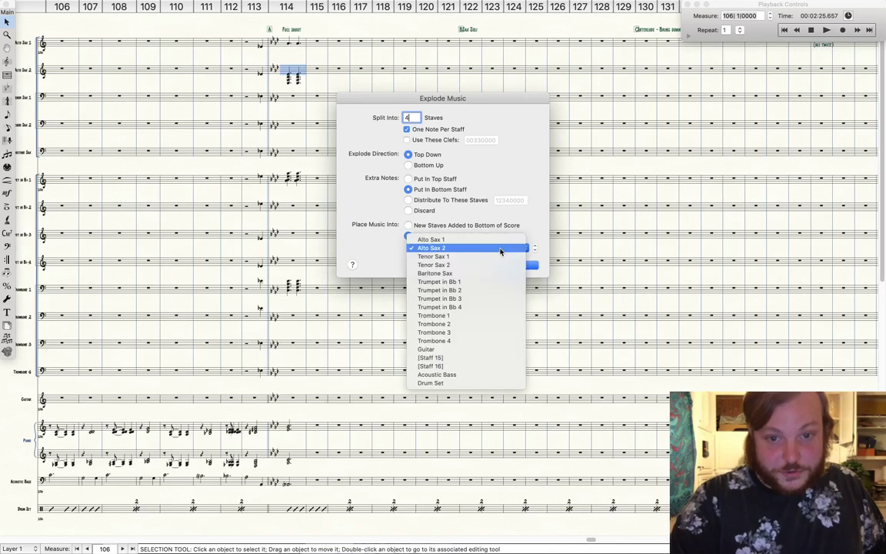
left_click(500, 249)
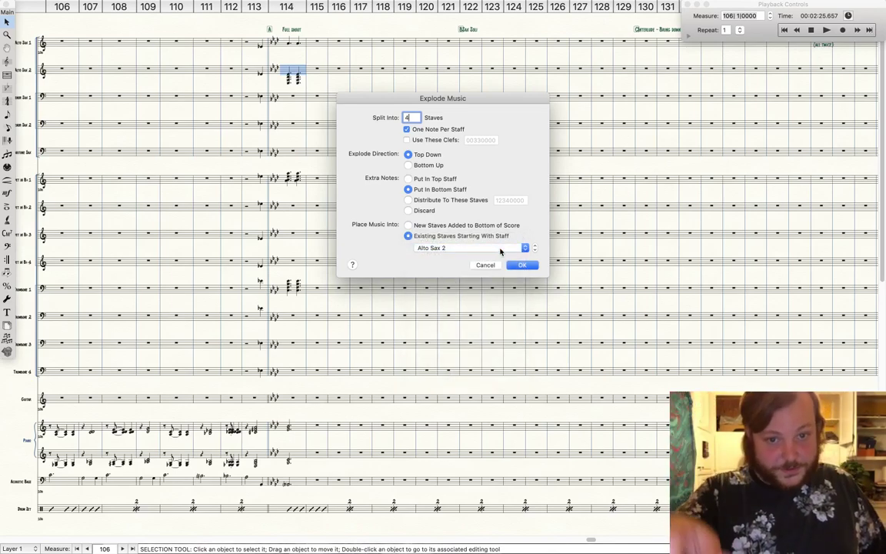
left_click(410, 225)
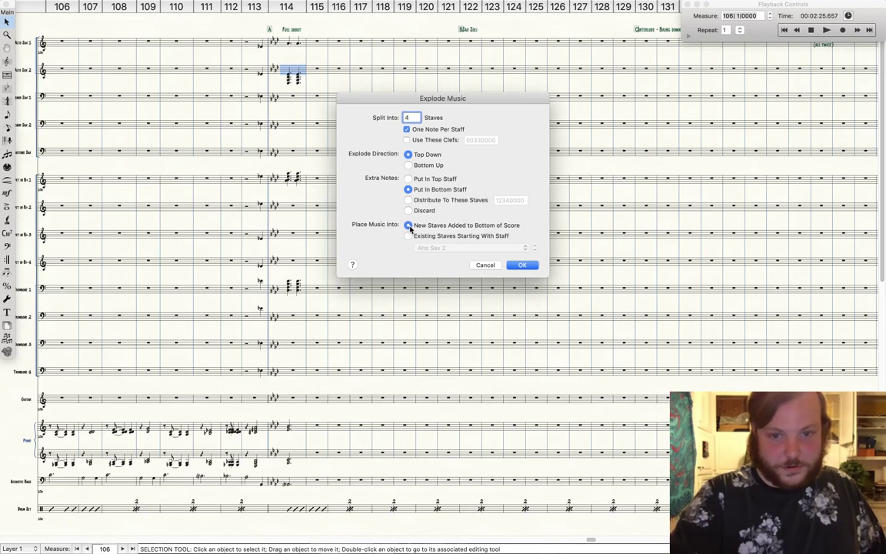
left_click(409, 236)
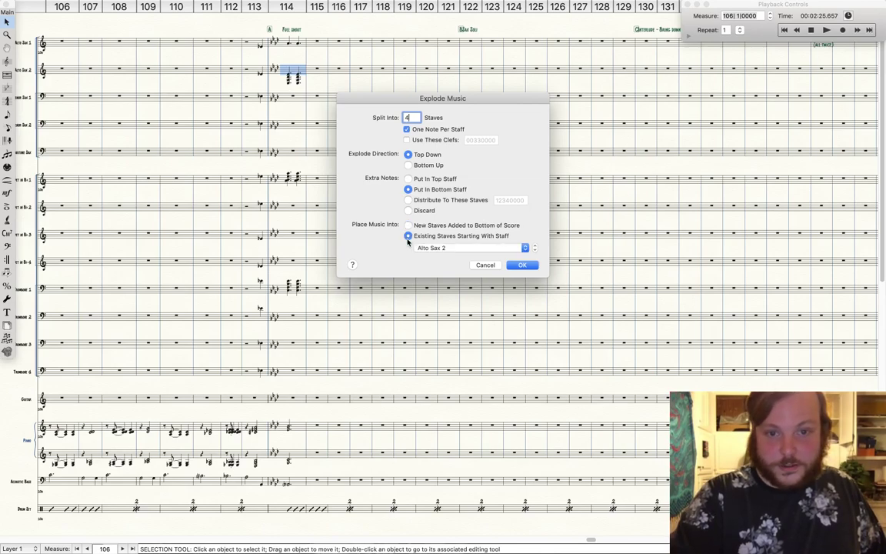
left_click(521, 265)
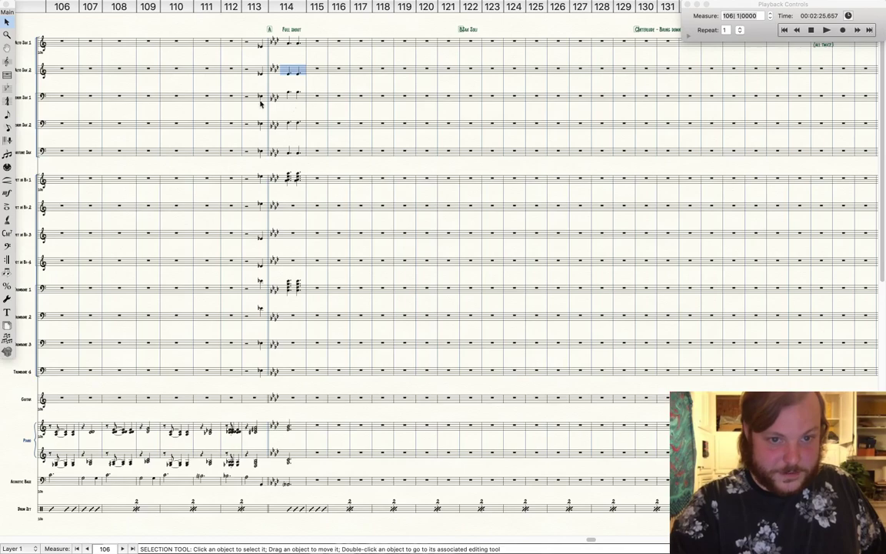
Explode the measure 114 chords of Trumpet in Bb 1 into 4 existing staves starting with Trumpet in Bb 1
left_click(293, 183)
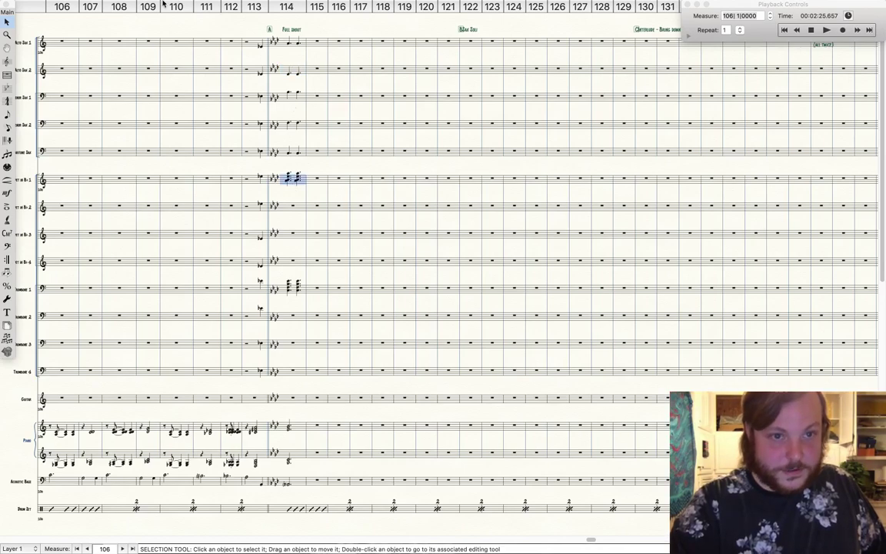
left_click(114, 7)
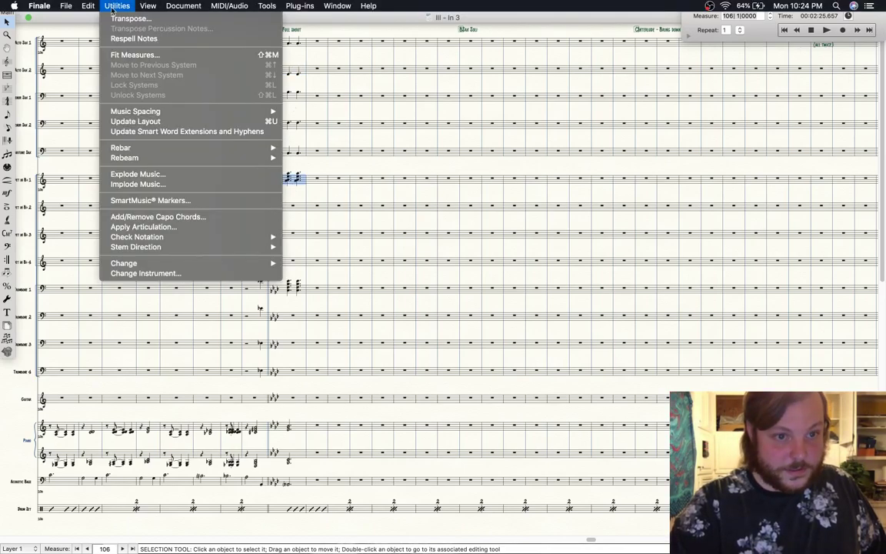
left_click(146, 179)
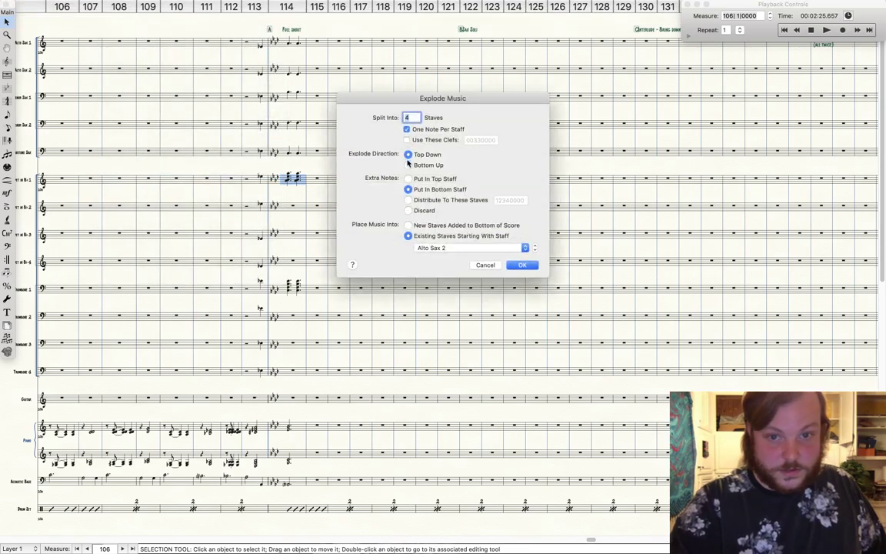
left_click(450, 247)
left_click(444, 281)
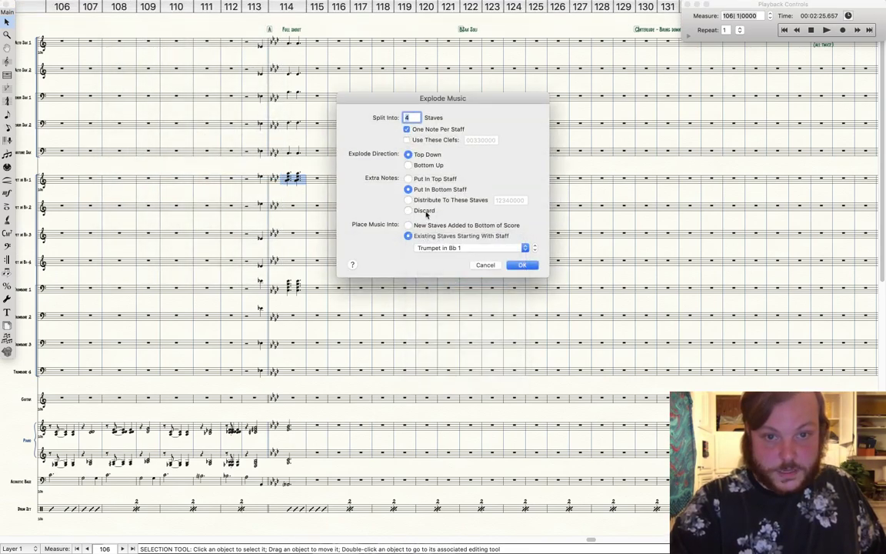
left_click(524, 266)
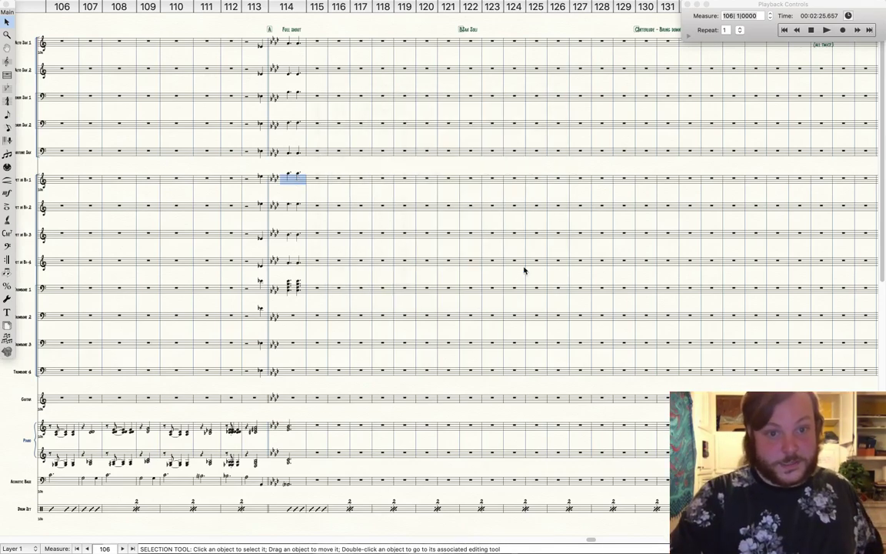
Explode the measure 114 chords of Trombone 1 into 4 existing staves starting with Trombone 1, and clear the selection
left_click(294, 290)
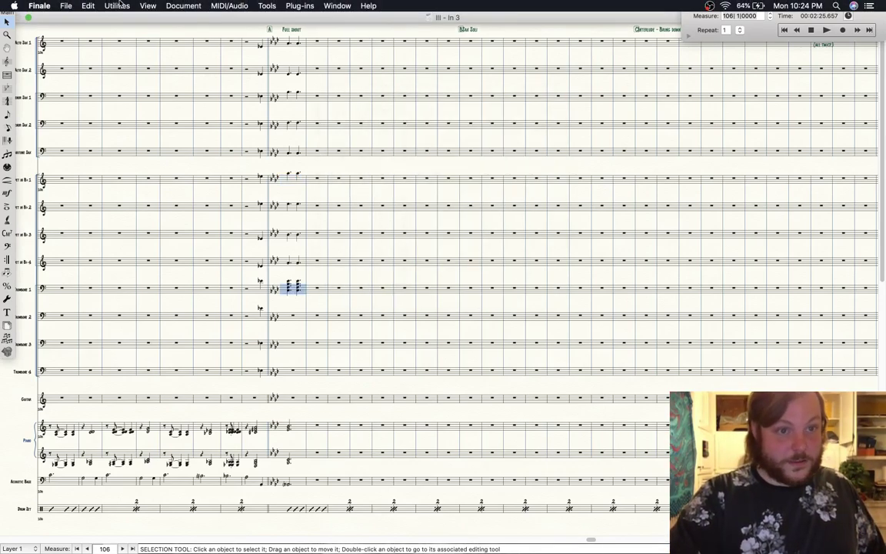
left_click(117, 5)
left_click(154, 173)
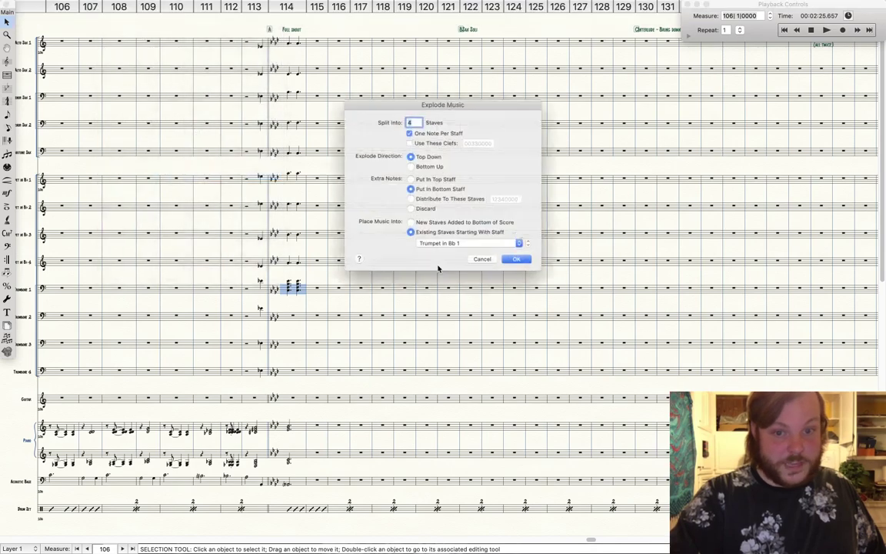
left_click(435, 250)
left_click(432, 282)
left_click(512, 267)
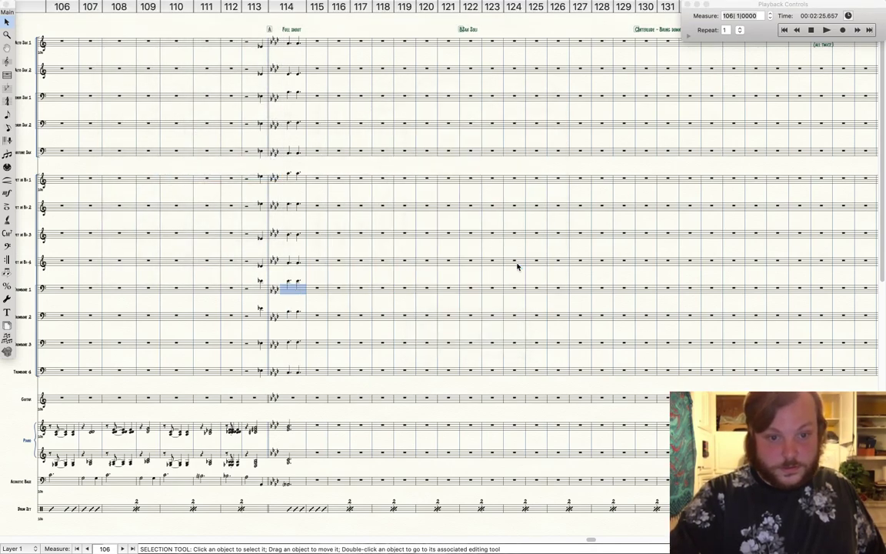
key("Escape")
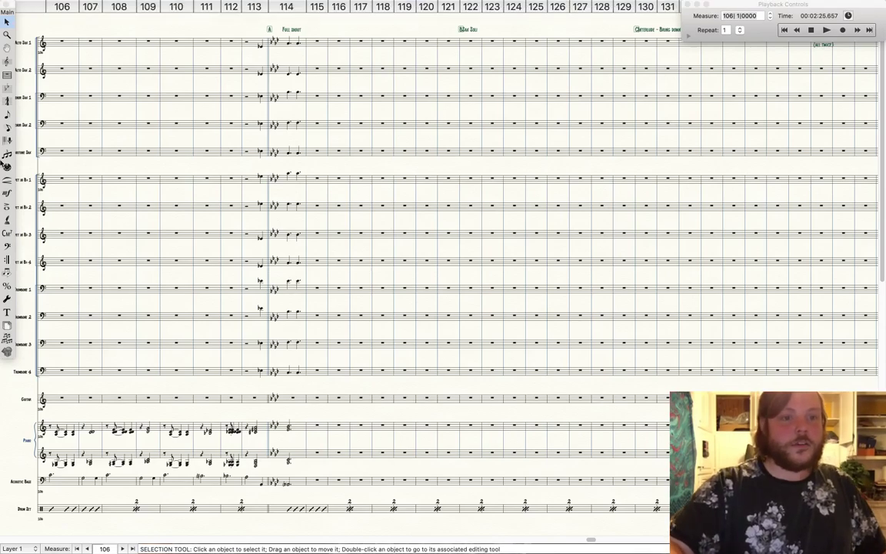
Sketch a descending single-note line of eighth notes in measure 115 of Trumpet in Bb 1 with Speedy Entry
left_click(9, 126)
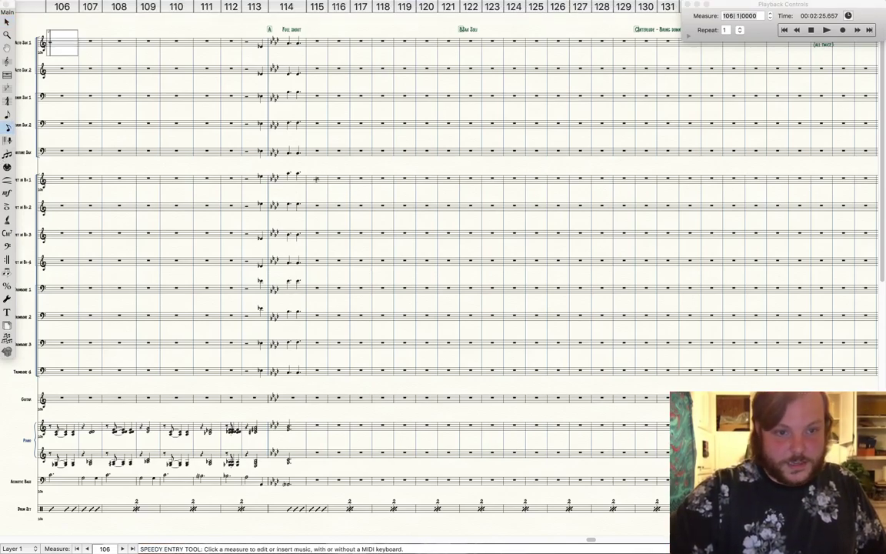
left_click(316, 178)
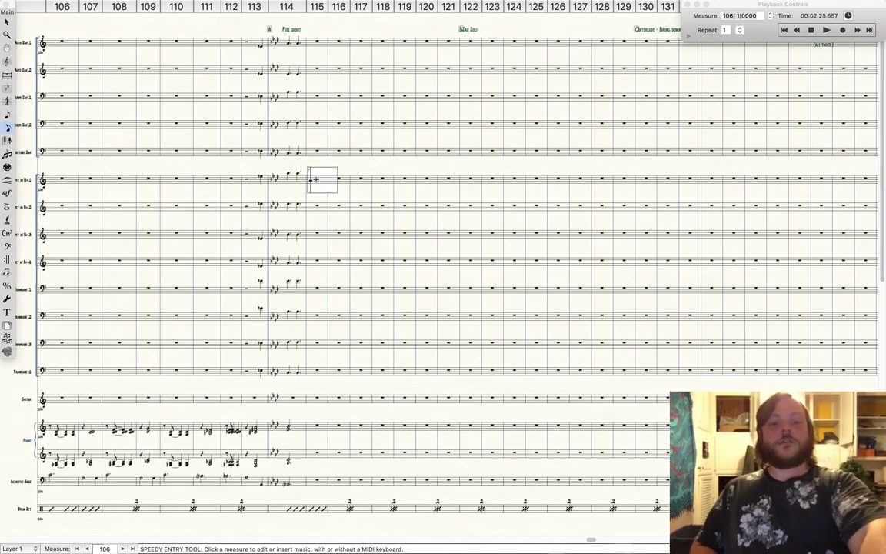
key("4")
key("4")
key("4")
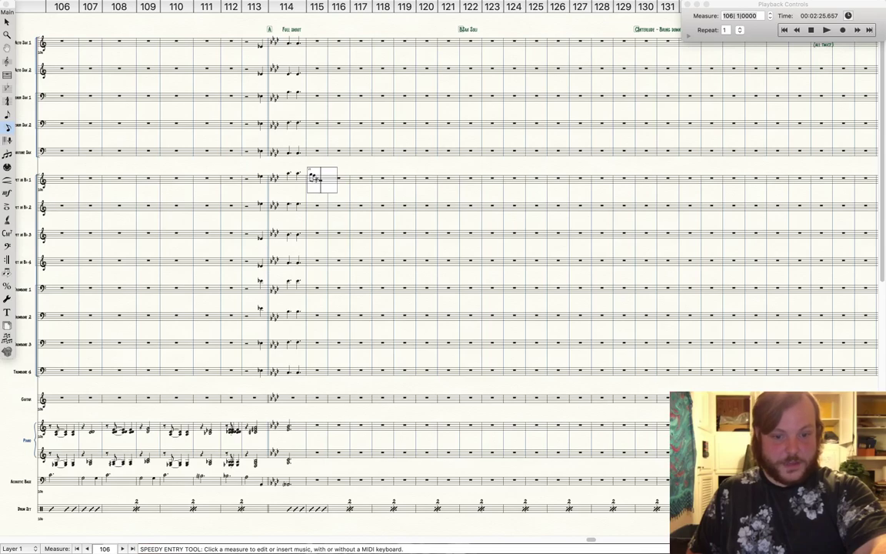
key("4")
key("4")
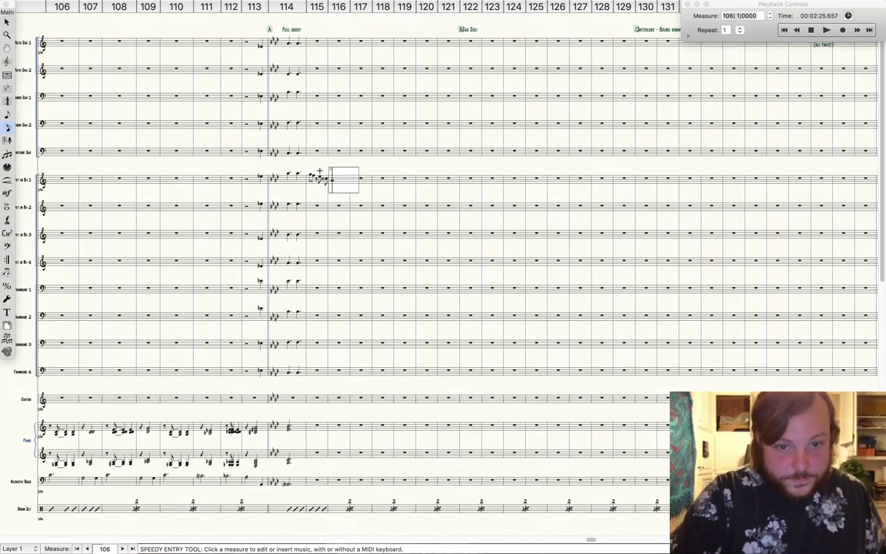
key("Escape")
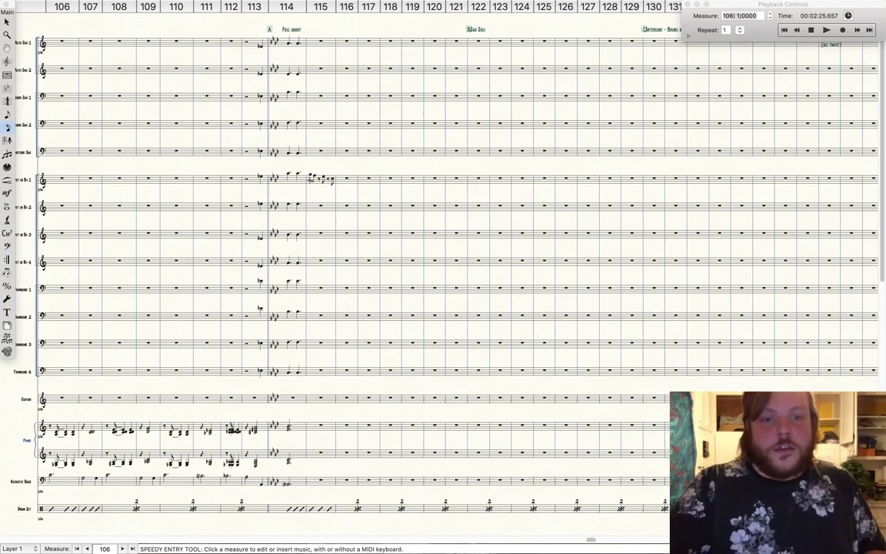
Replace the Trumpet in Bb 1 line in measure 115 with a stacked chord on beat one, and enter a stacked chord there in Trombone 1
left_click(312, 179)
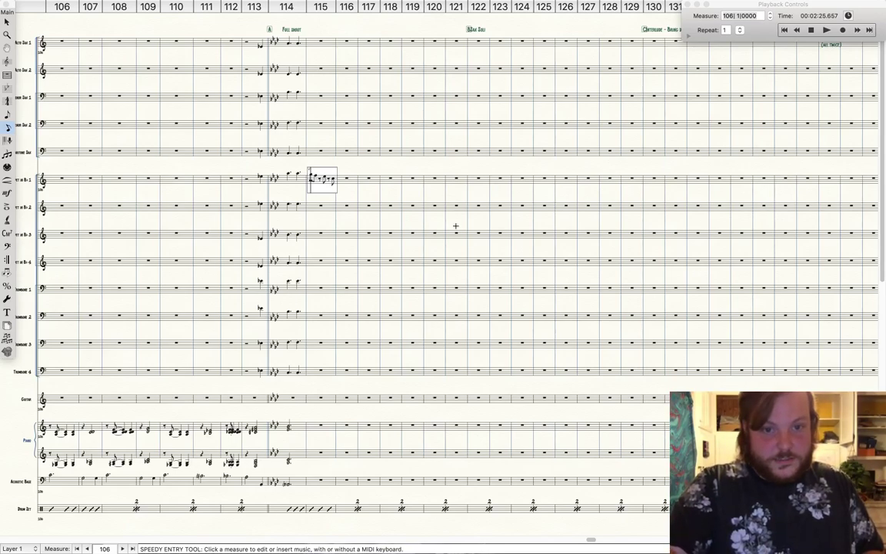
key("Delete")
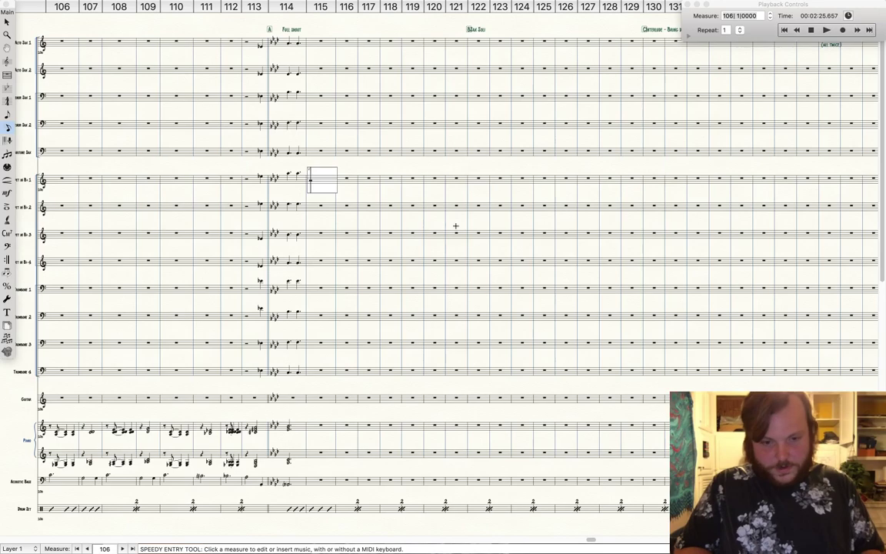
key("5")
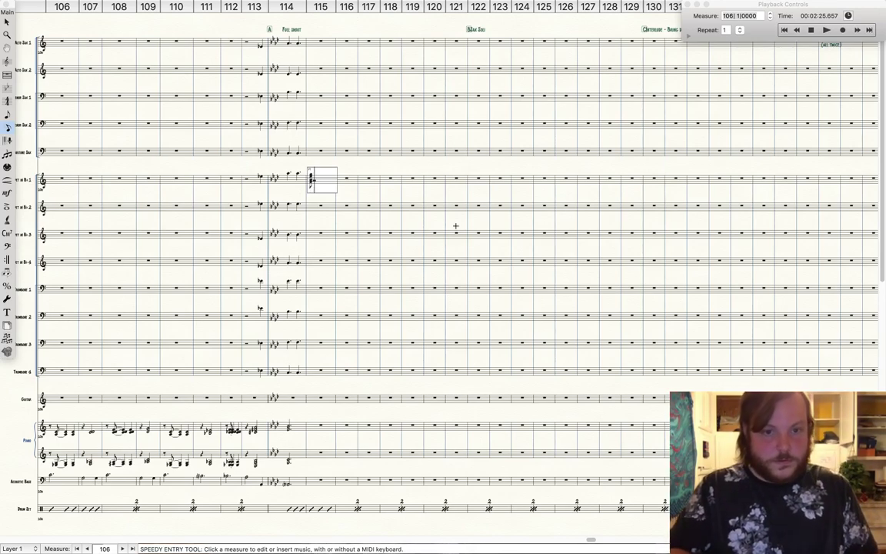
left_click(312, 293)
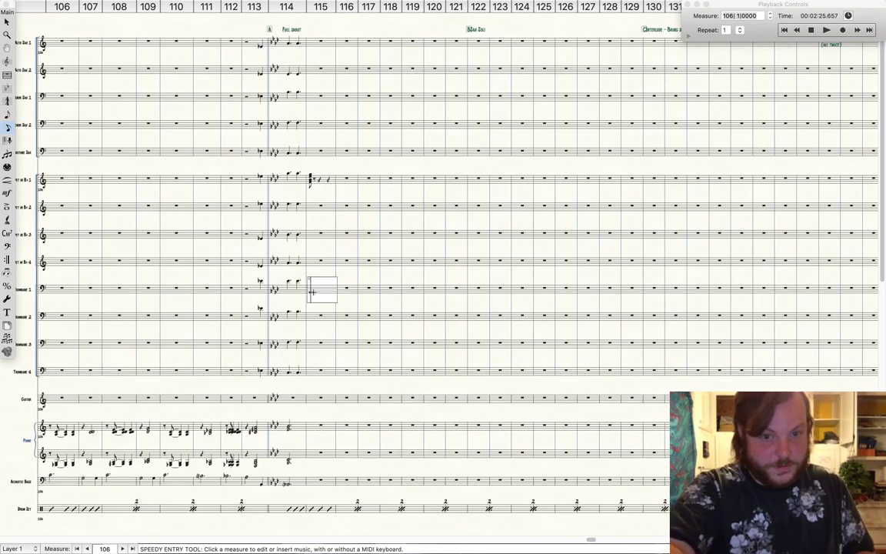
key("5")
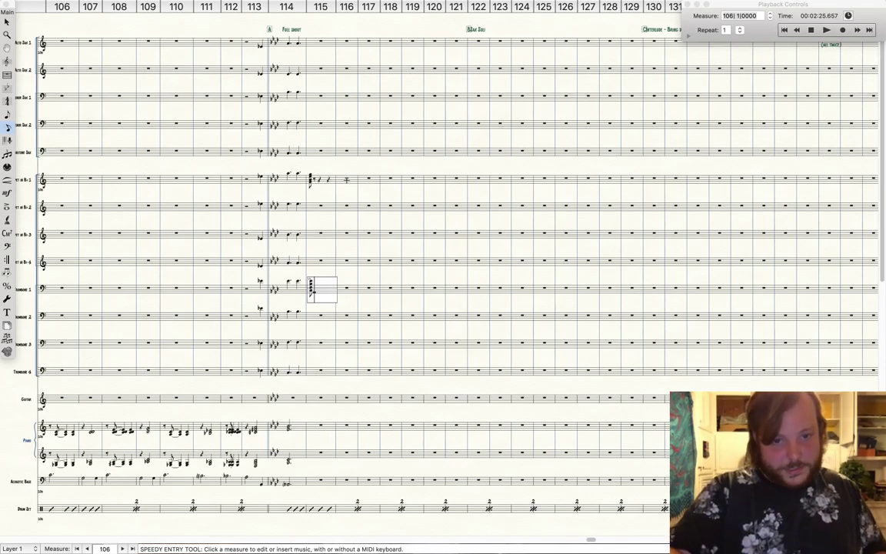
Add a second stacked eighth-note chord after the eighth rest in measure 115 of Trumpet in Bb 1 with Speedy Entry
left_click(346, 179)
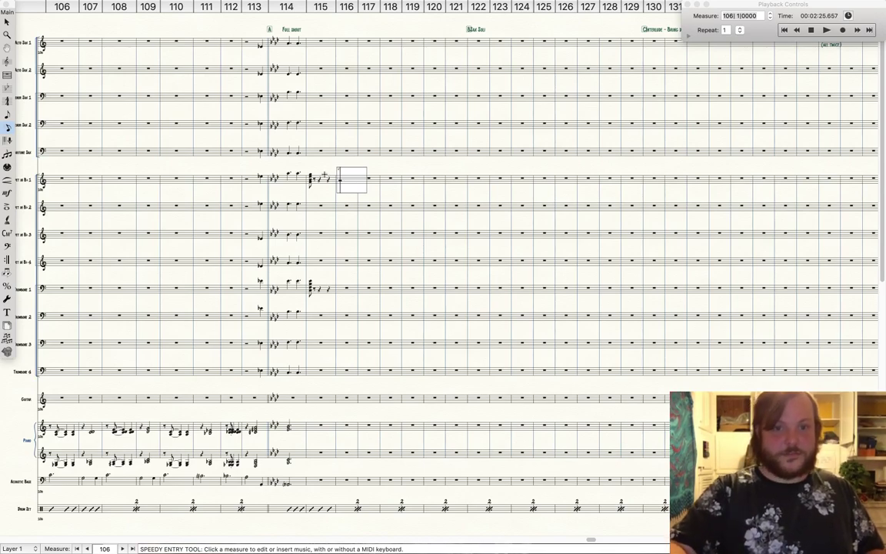
left_click(319, 179)
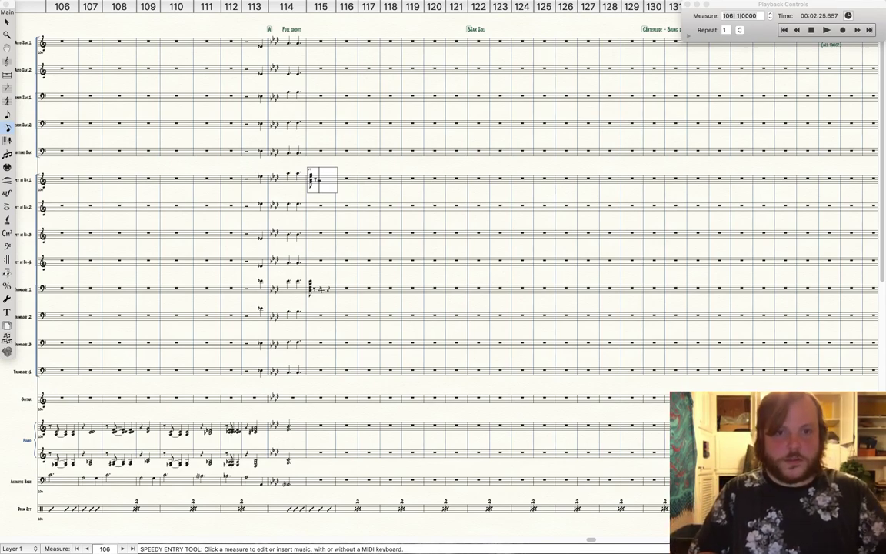
key("4")
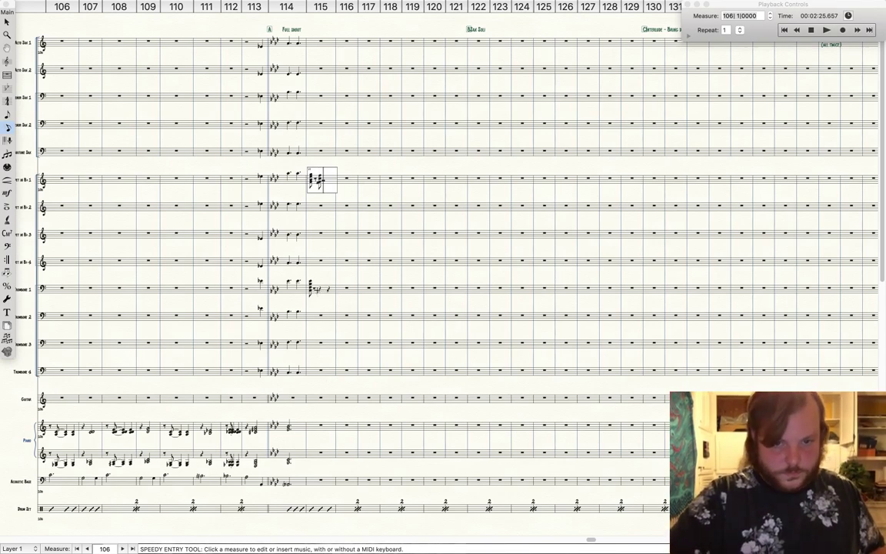
left_click(320, 290)
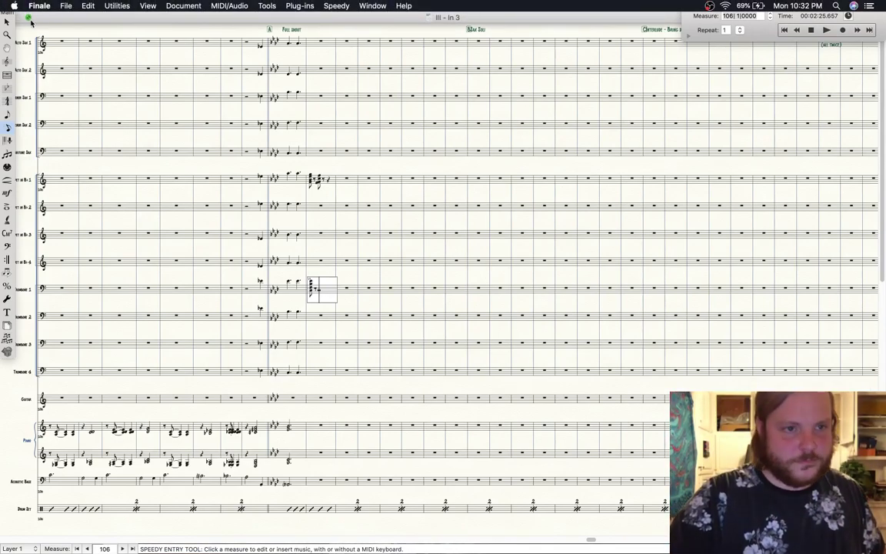
Switch to Safari and OBS to check the live stream's status, and return to the Finale score
mouse_move(317, 545)
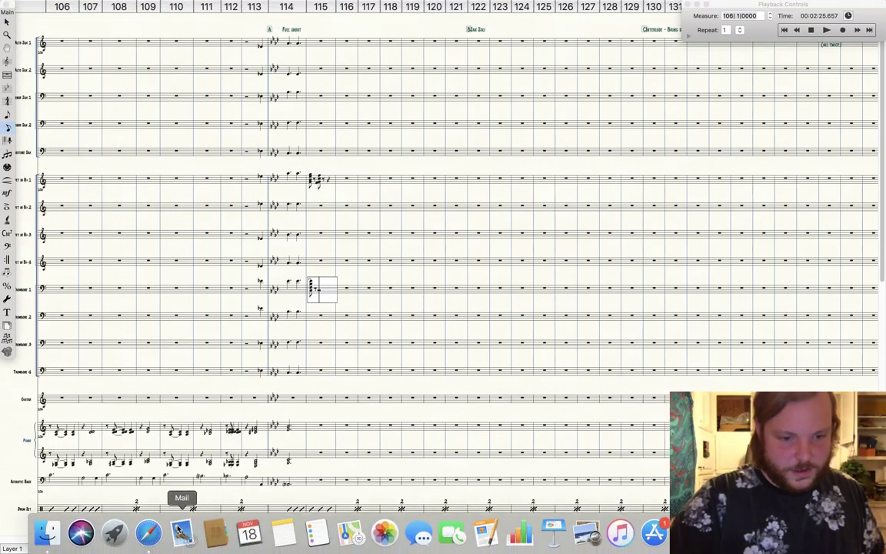
left_click(148, 544)
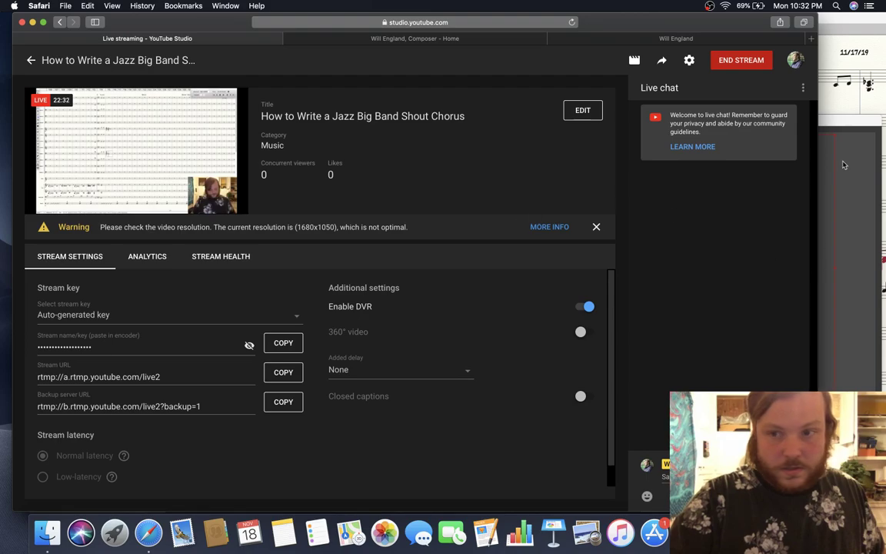
left_click(855, 97)
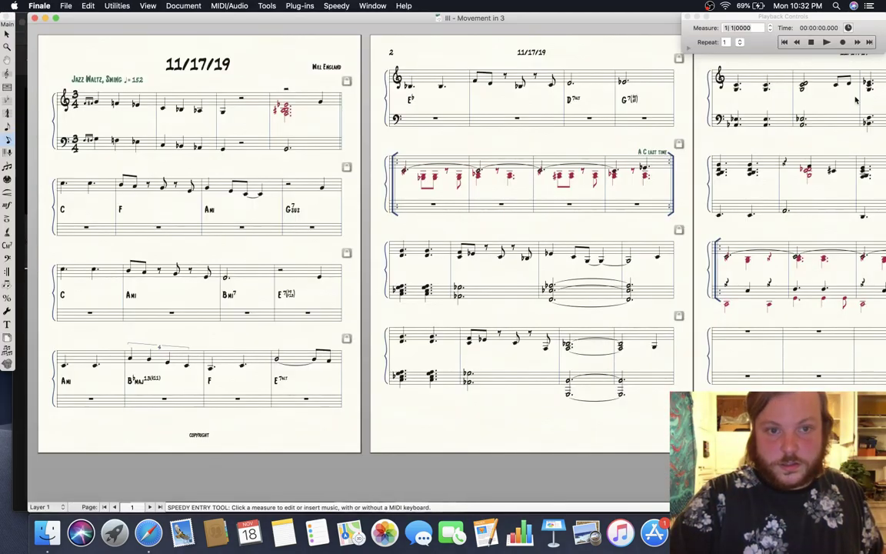
key("super+Tab")
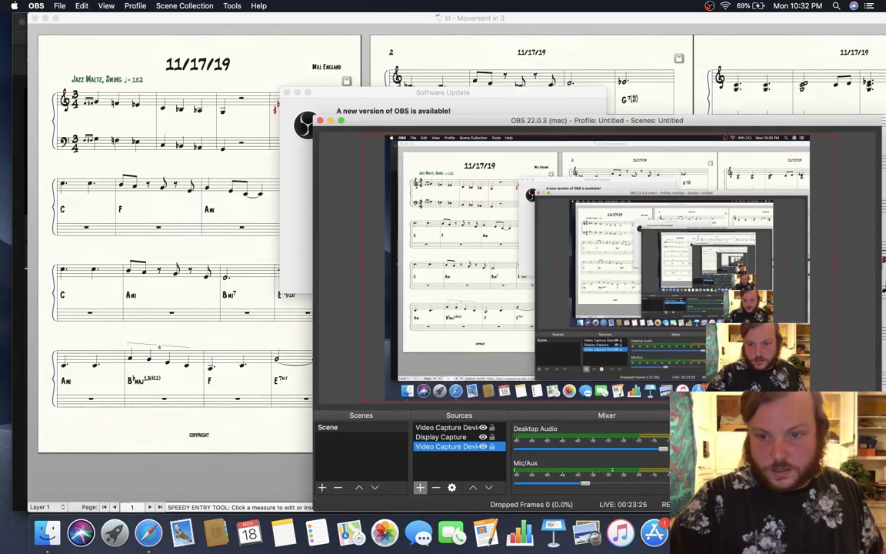
key("super+Tab")
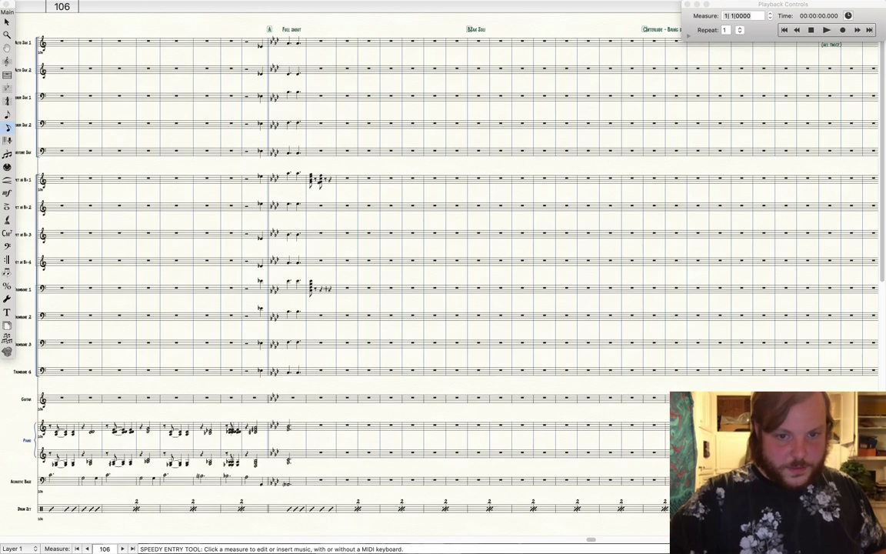
Add a second and a third stacked eighth-note chord, separated by eighth rests, in measure 115 of Trombone 1
left_click(321, 289)
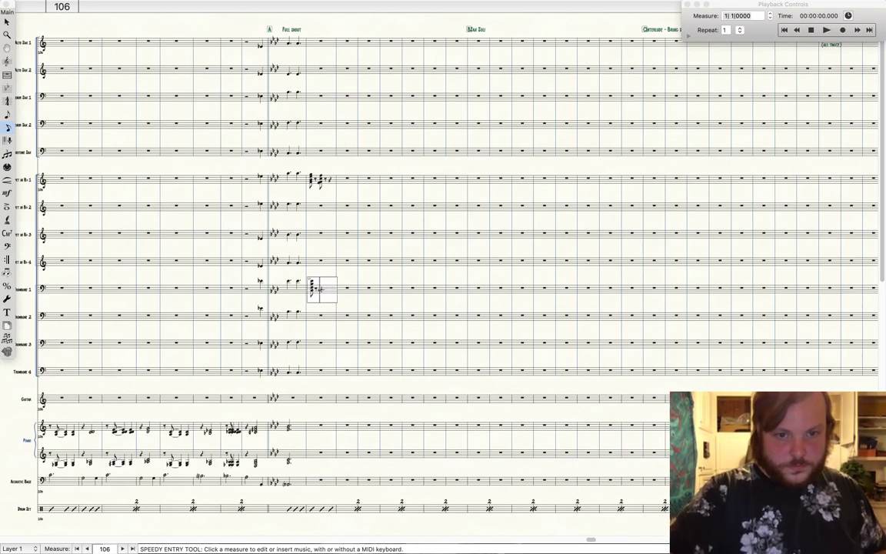
key("4")
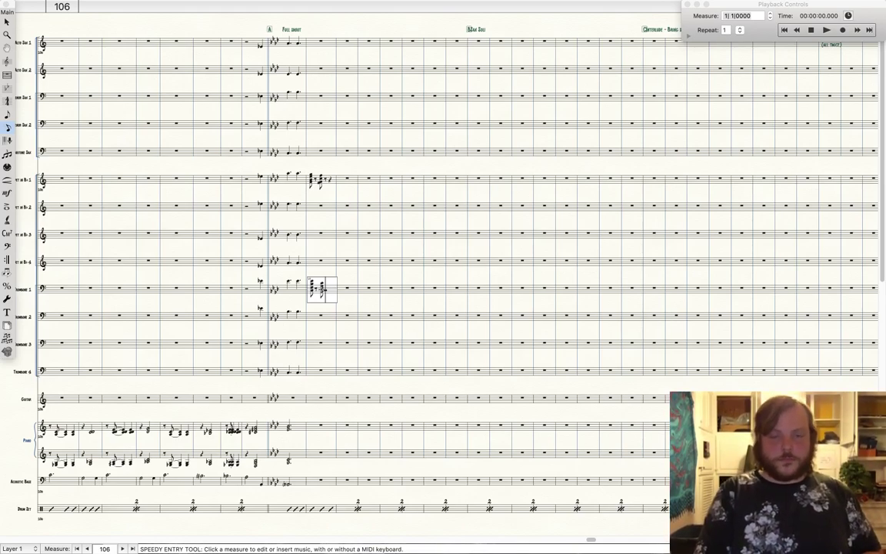
key("4")
key("4")
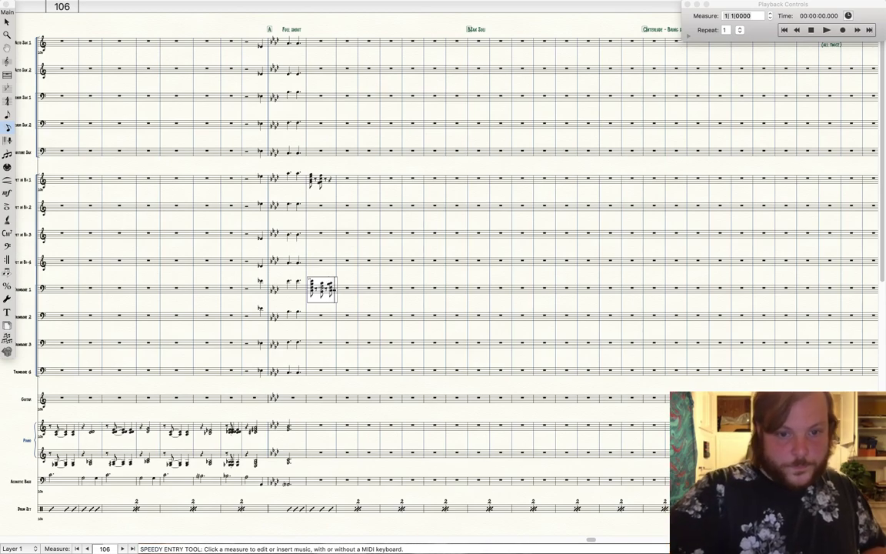
Rework measure 115 of Trumpet in Bb 1 and Trombone 1 into two beamed eighth-note chords, an eighth rest and a third chord
left_click(331, 180)
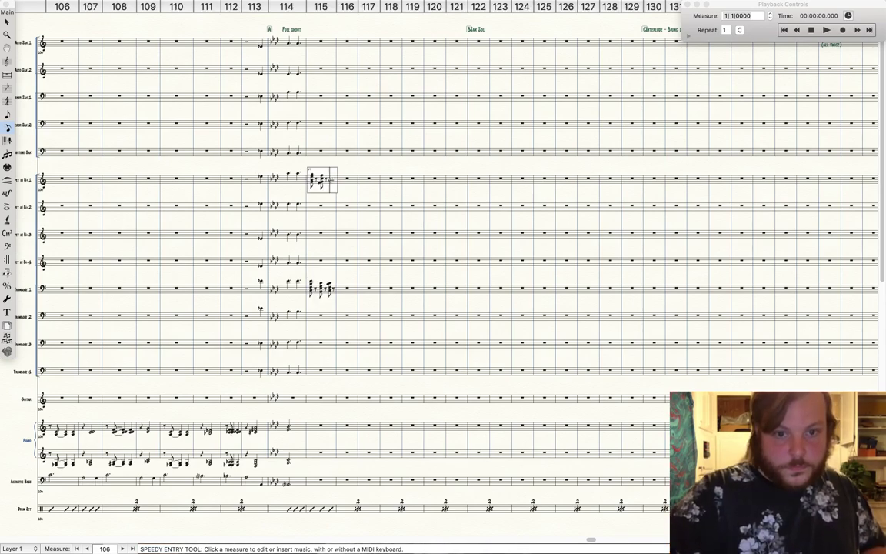
key("4")
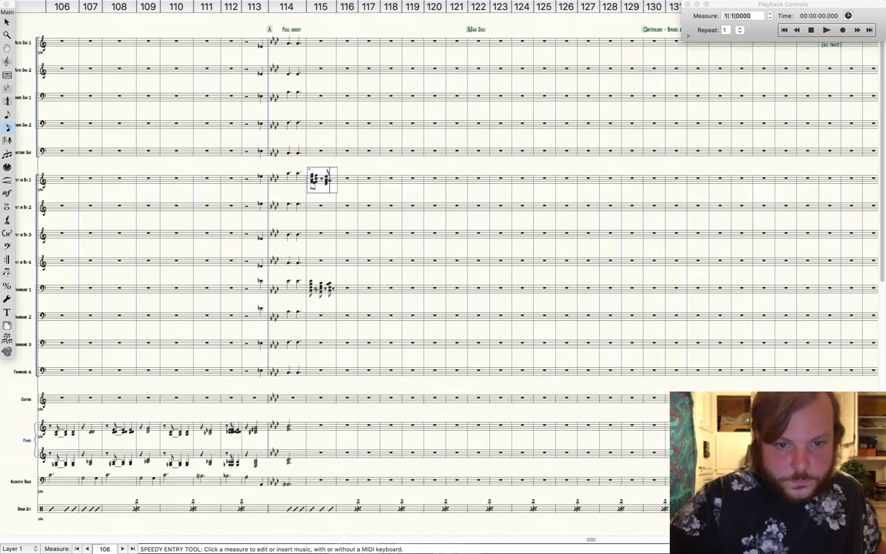
left_click(321, 289)
key("Right")
key("Right")
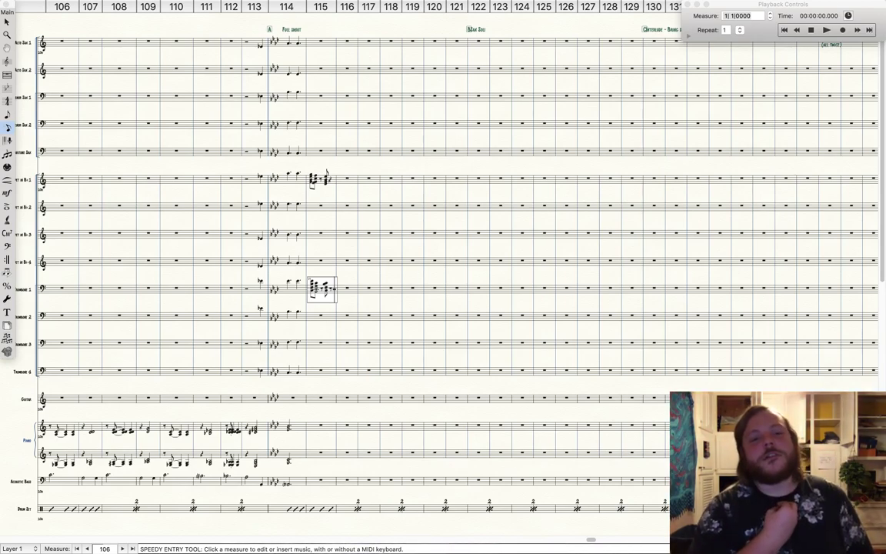
Switch to Safari to check the stream page in YouTube Studio, and return to the Finale score
mouse_move(46, 539)
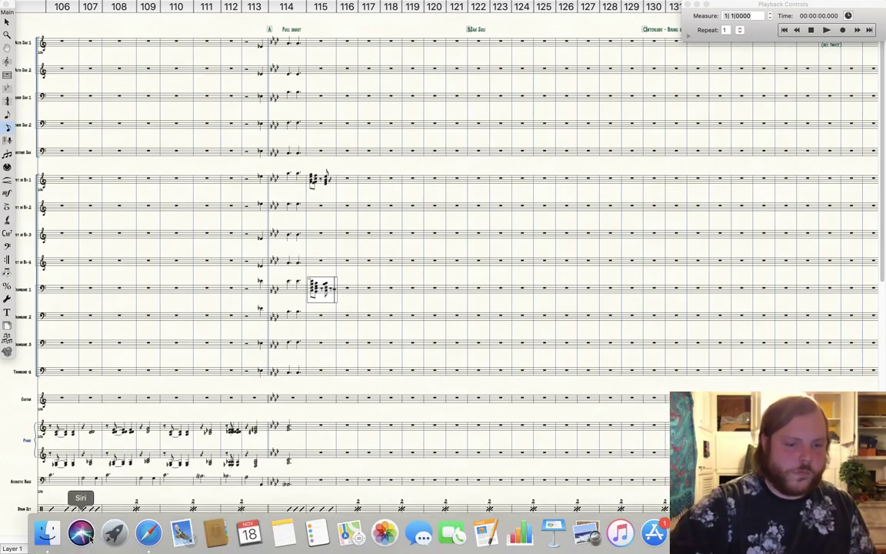
left_click(149, 532)
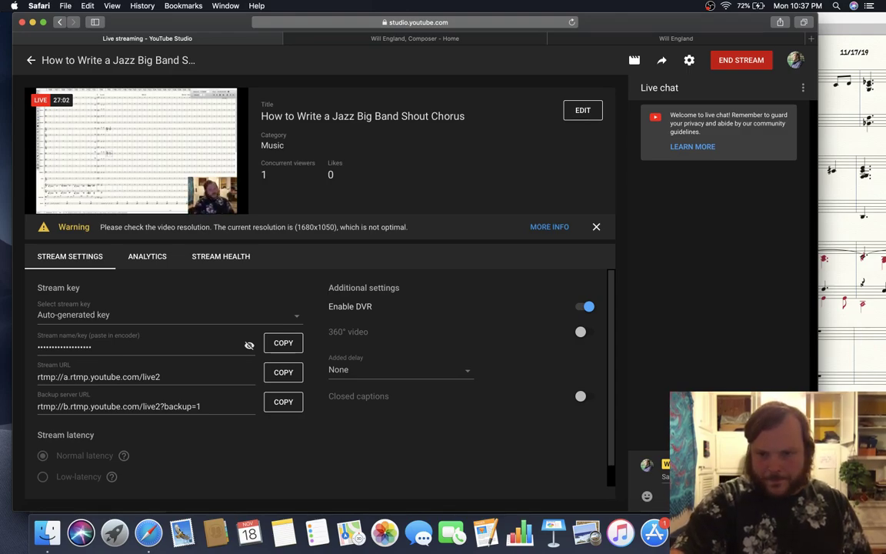
key("super+Tab")
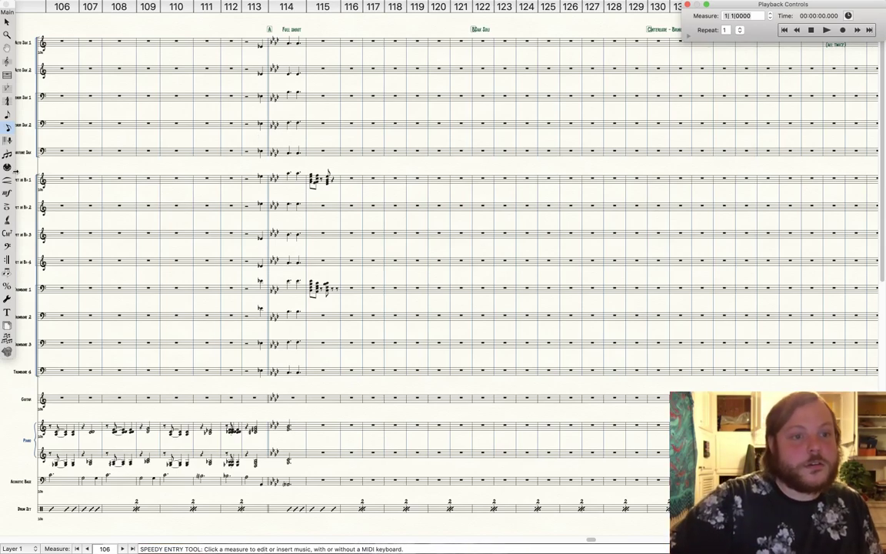
Add a closing stacked eighth-note chord at the end of measure 115 in both Trumpet in Bb 1 and Trombone 1
left_click(8, 126)
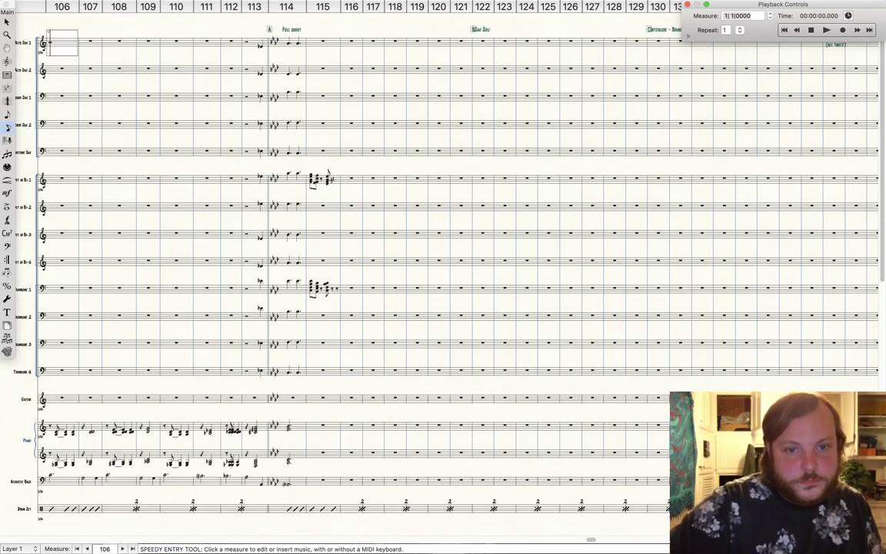
left_click(331, 180)
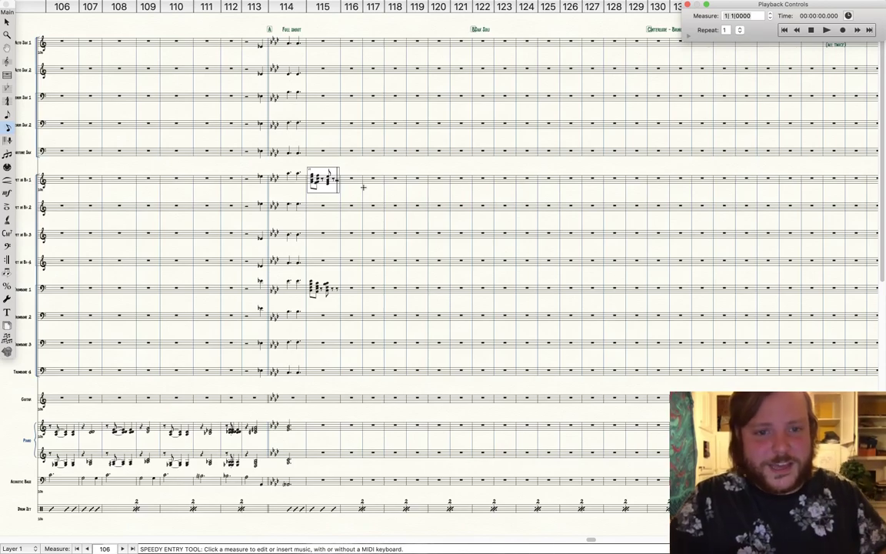
left_click(361, 185)
left_click(324, 289)
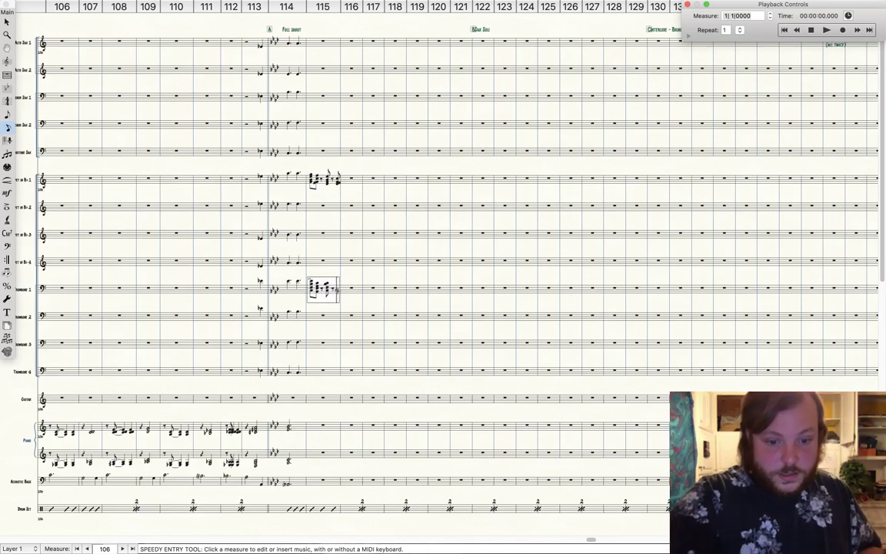
left_click(356, 289)
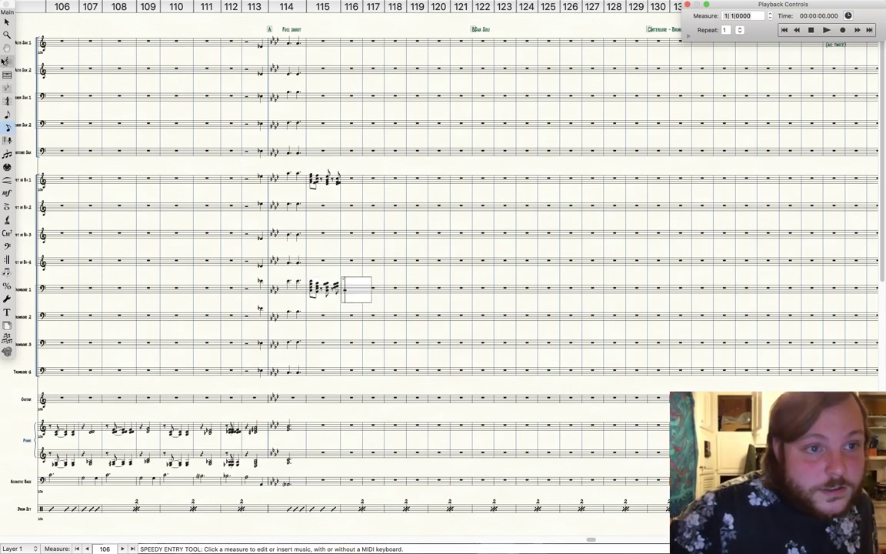
Explode the measure 115 chords of Trumpet in Bb 1 into 4 existing staves starting with Trumpet in Bb 1
left_click(8, 23)
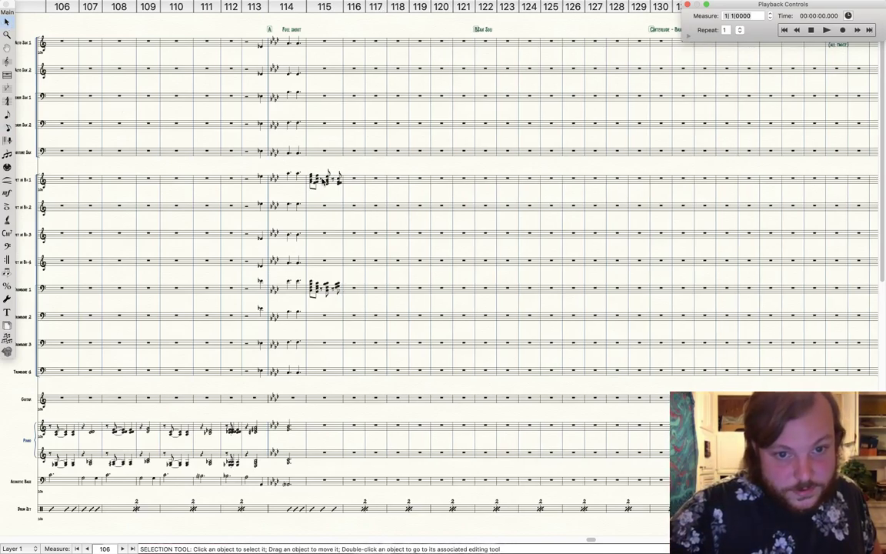
left_click(308, 175)
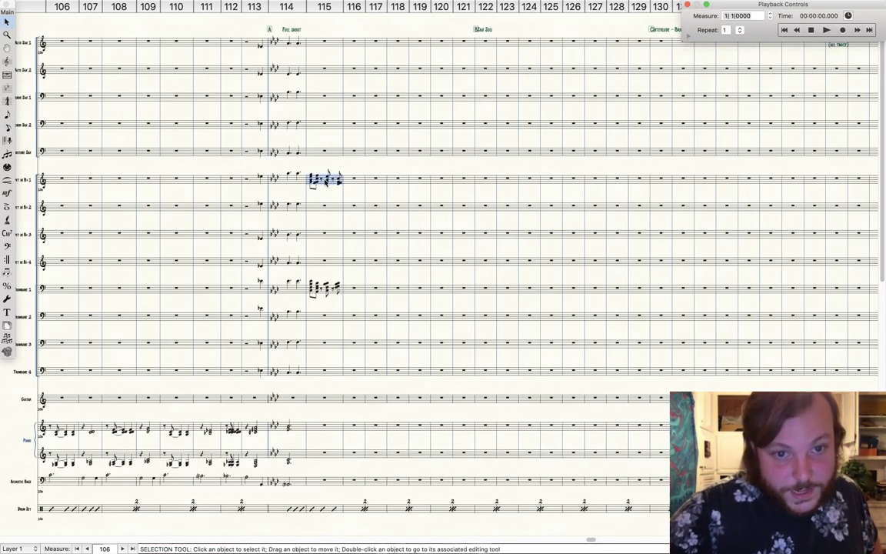
left_click(117, 6)
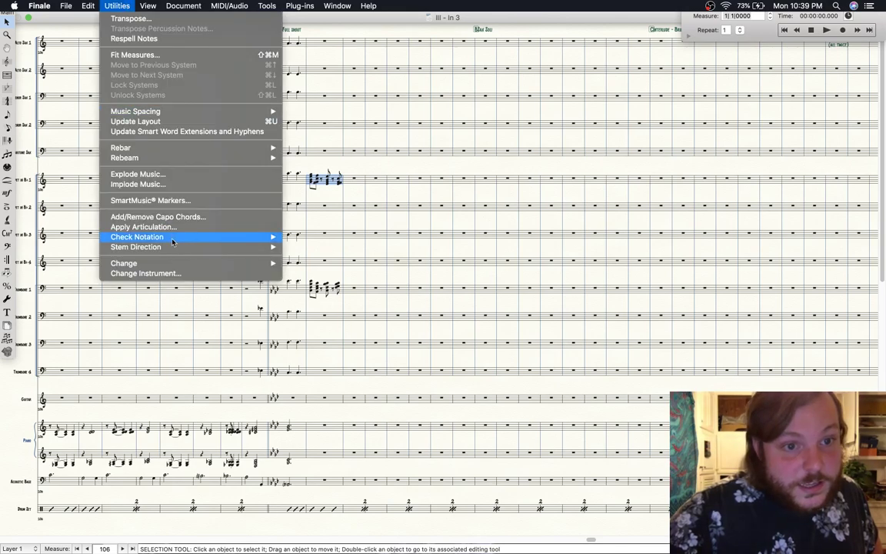
left_click(154, 174)
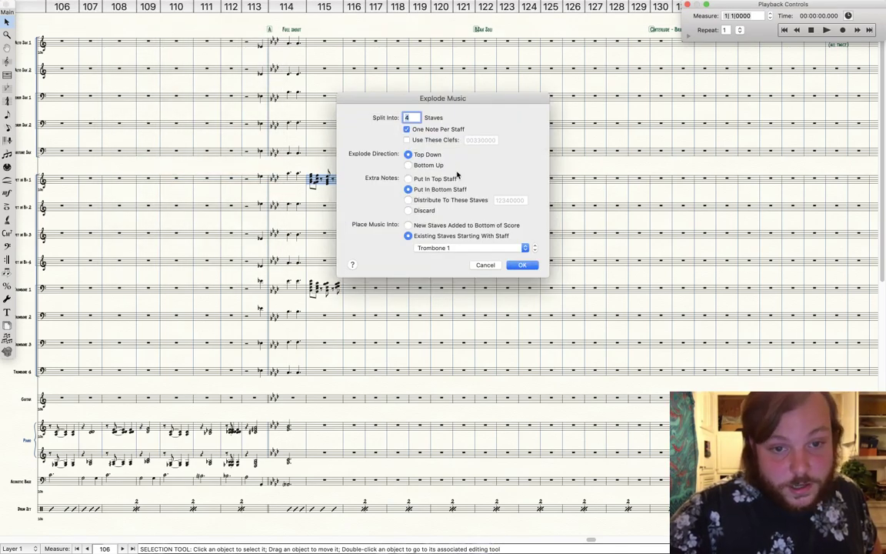
left_click(465, 247)
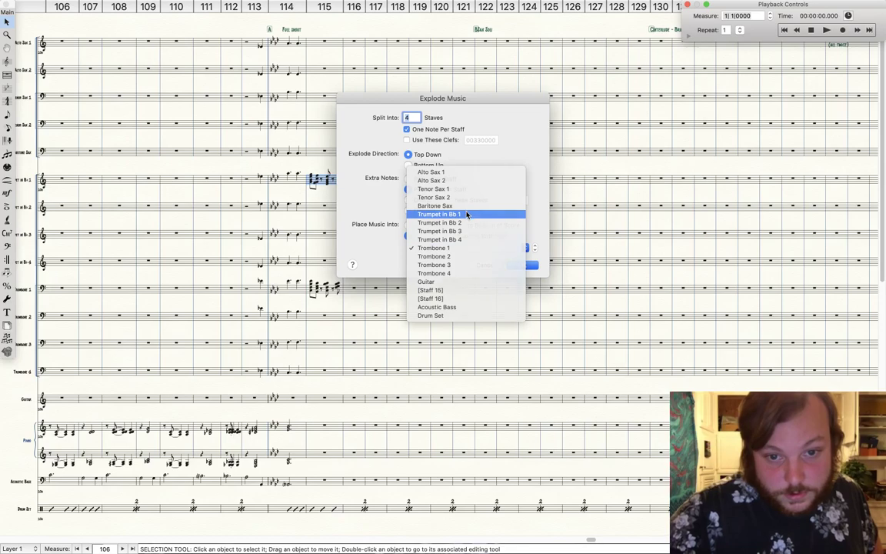
left_click(466, 214)
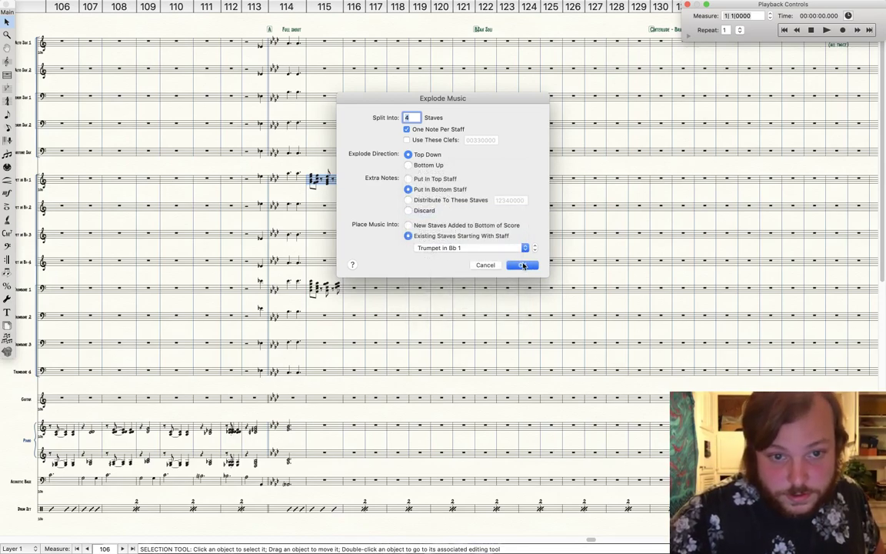
left_click(523, 265)
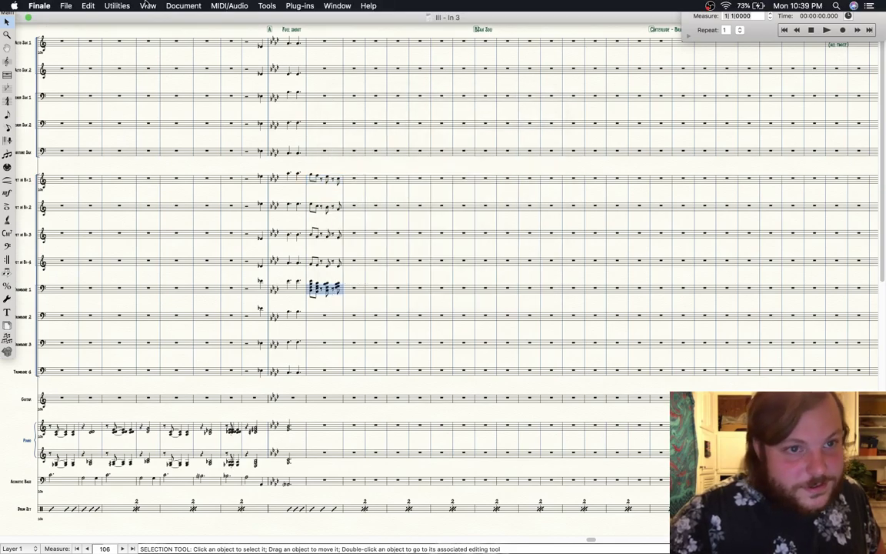
Explode the measure 115 chords of Trombone 1 into 4 existing staves starting with Trombone 1
left_click(116, 5)
left_click(171, 174)
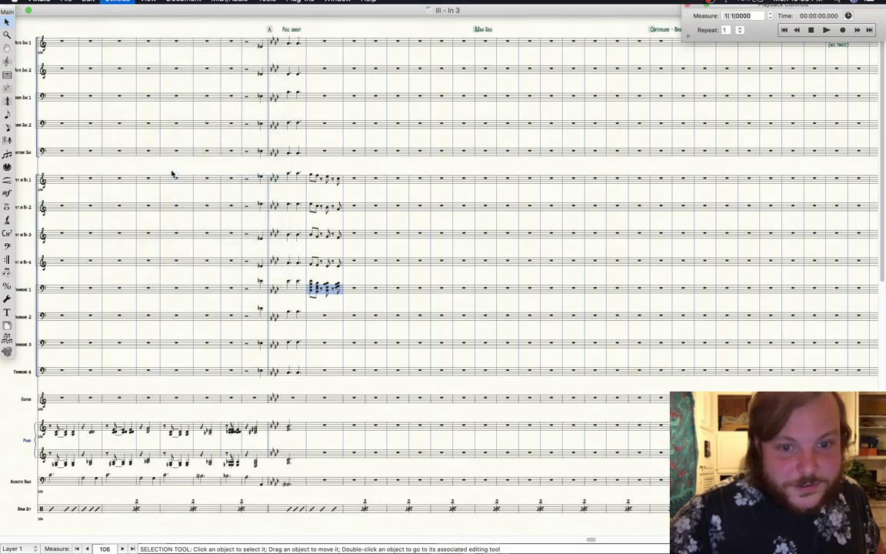
left_click(487, 248)
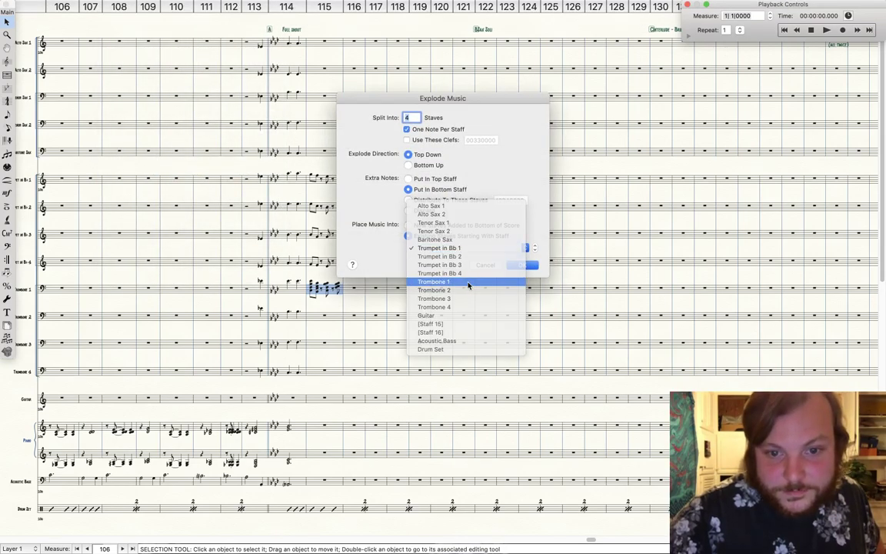
left_click(471, 281)
left_click(520, 265)
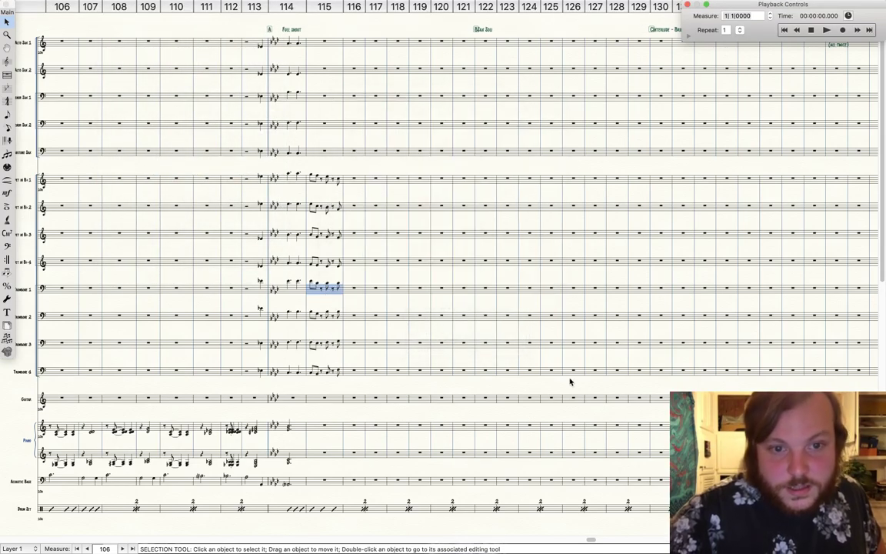
Play back the score from measure 113 to hear the new brass passage
scroll(613, 398, "right", 10)
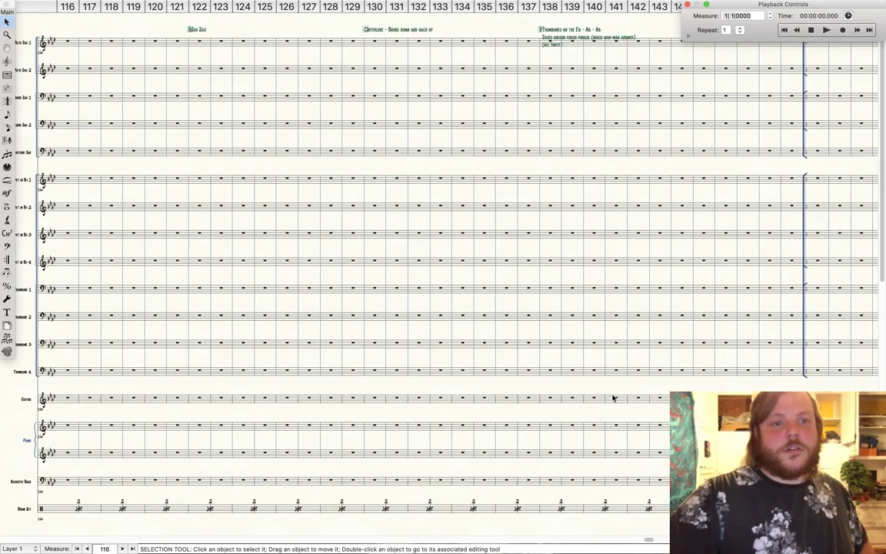
scroll(614, 398, "left", 3)
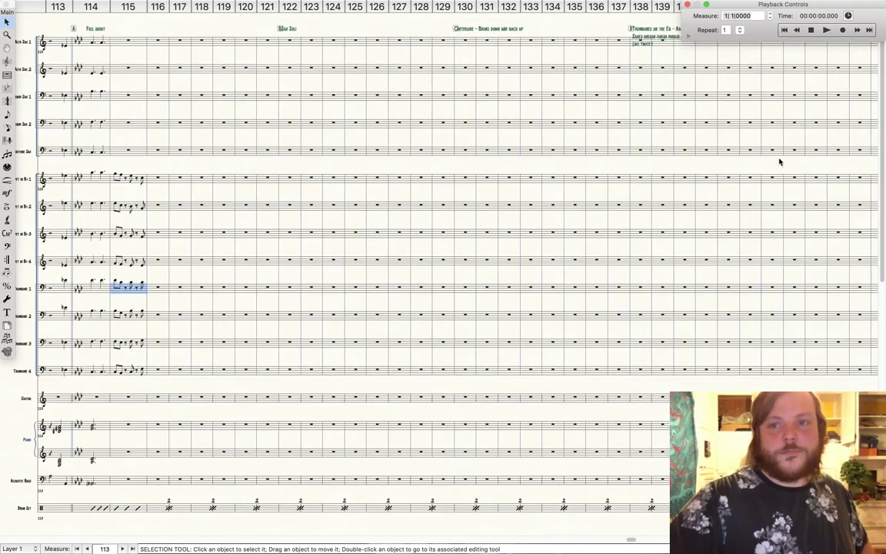
left_click(825, 29)
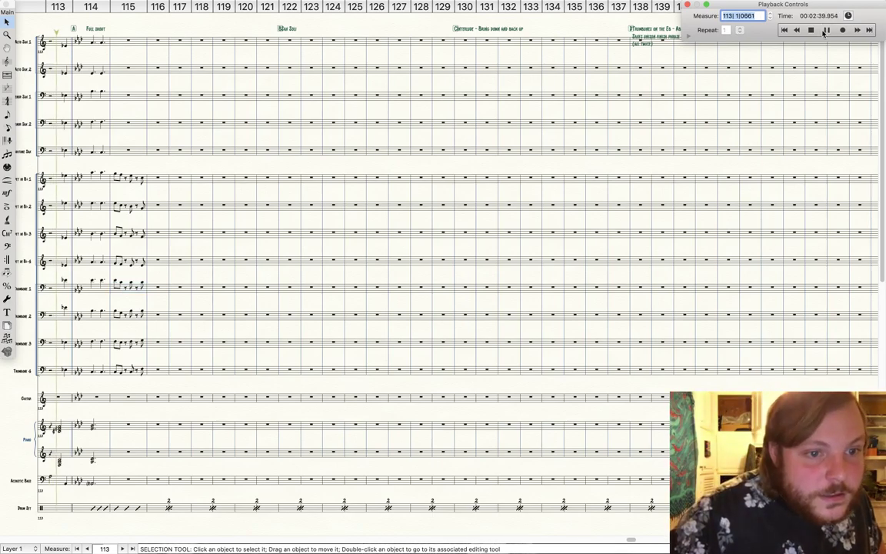
Enter a dotted half note in the Acoustic Bass at measure 115 and play back the passage from measure 113
left_click(185, 275)
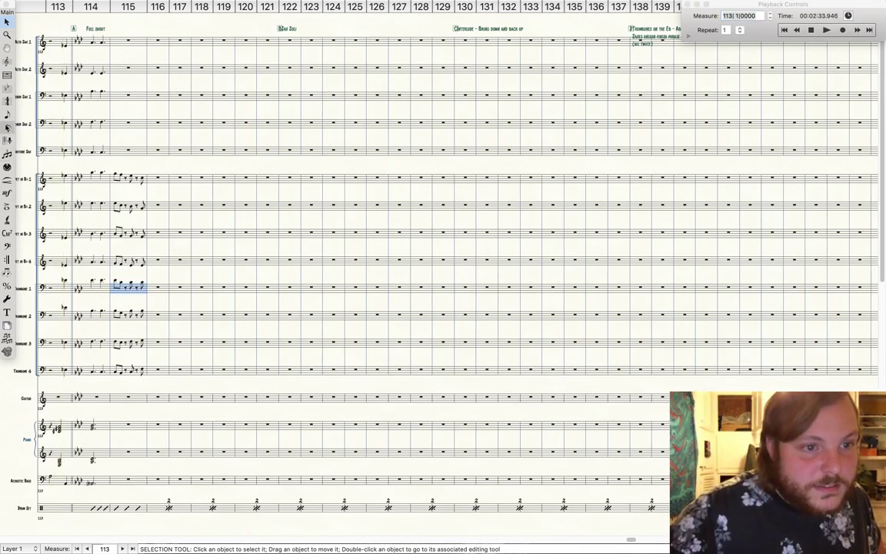
left_click(7, 127)
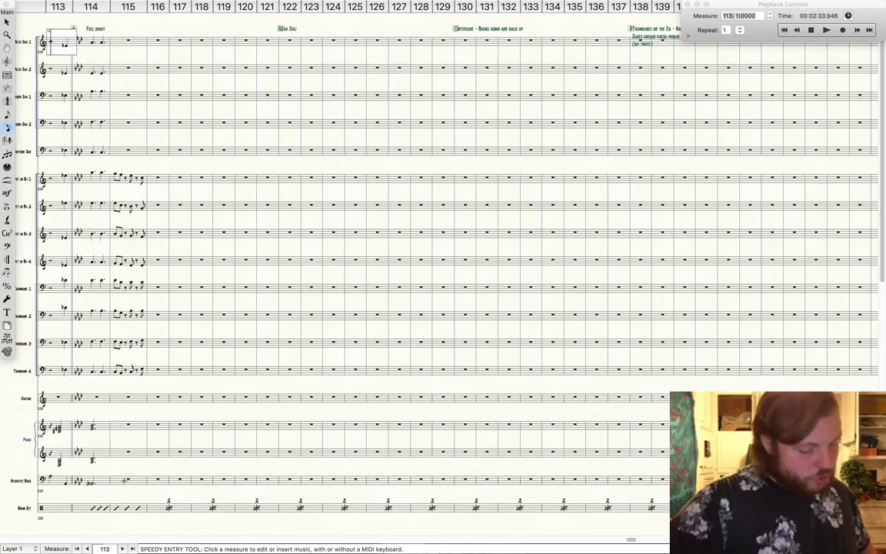
left_click(124, 481)
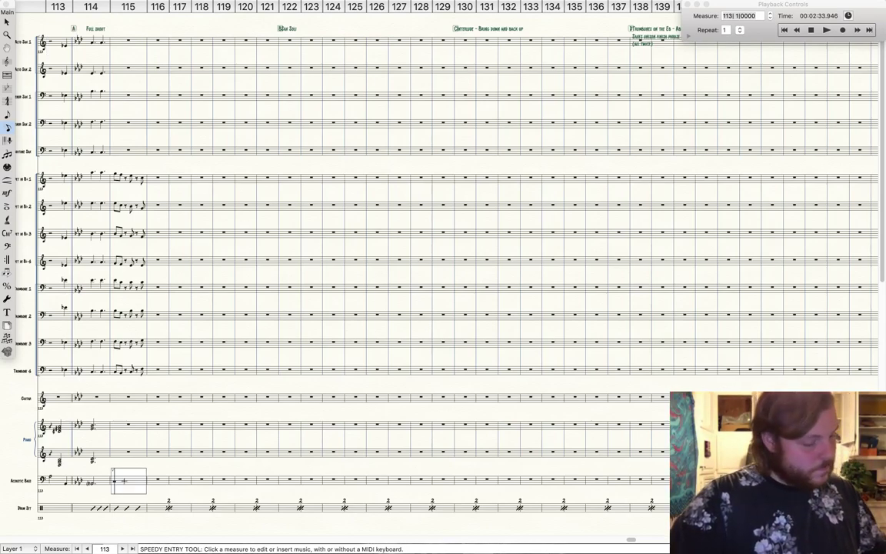
key("5")
key("Right")
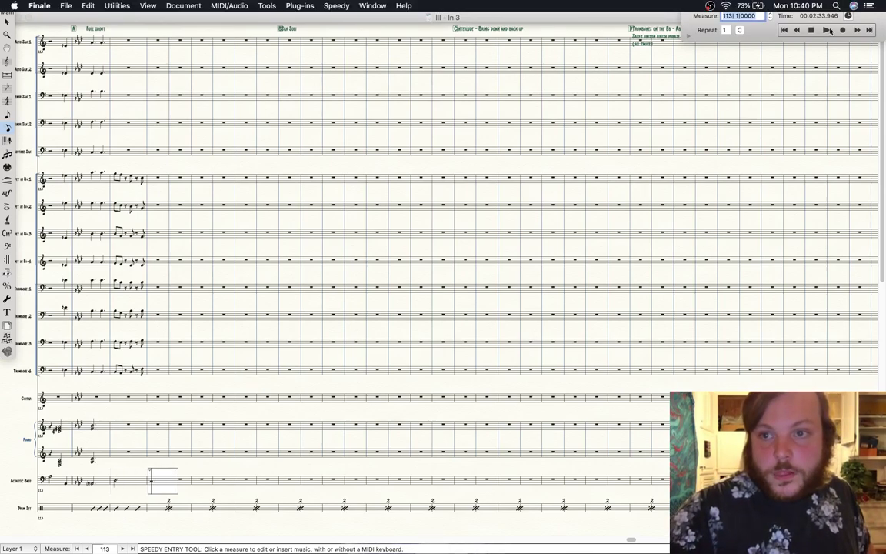
left_click(828, 30)
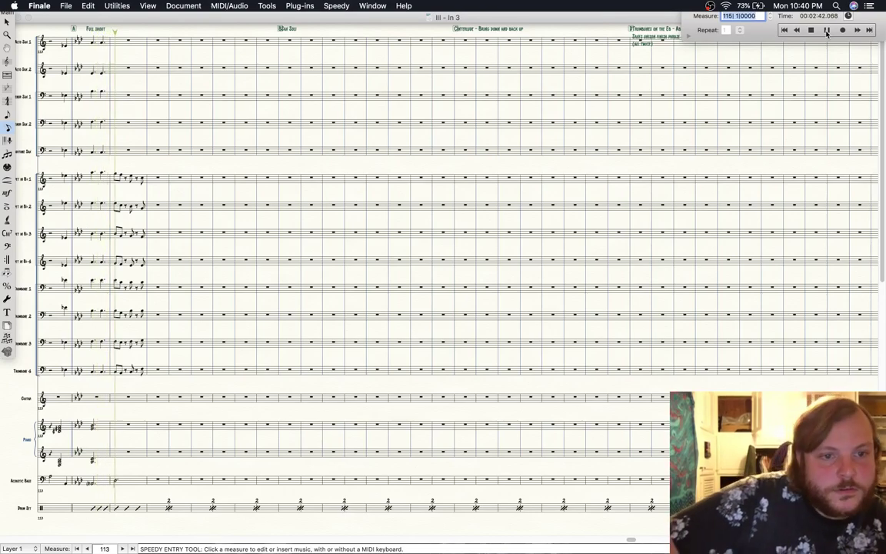
left_click(828, 30)
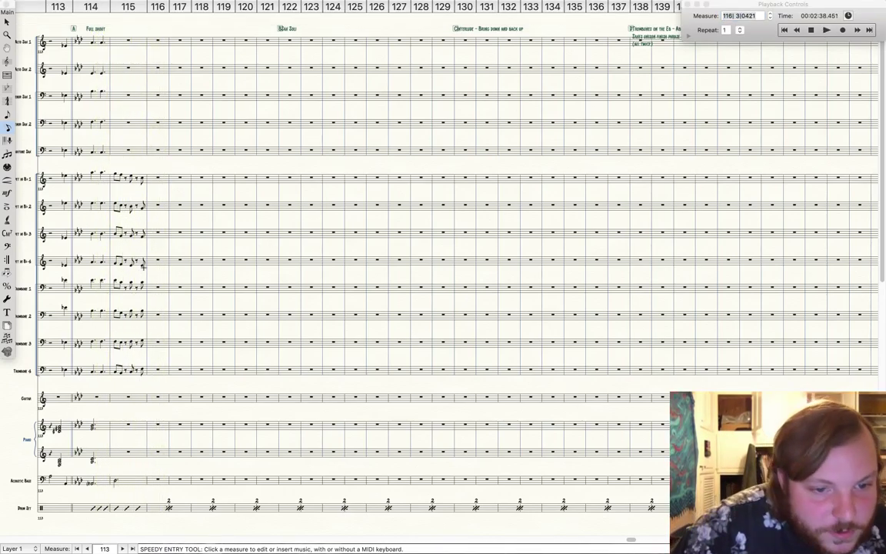
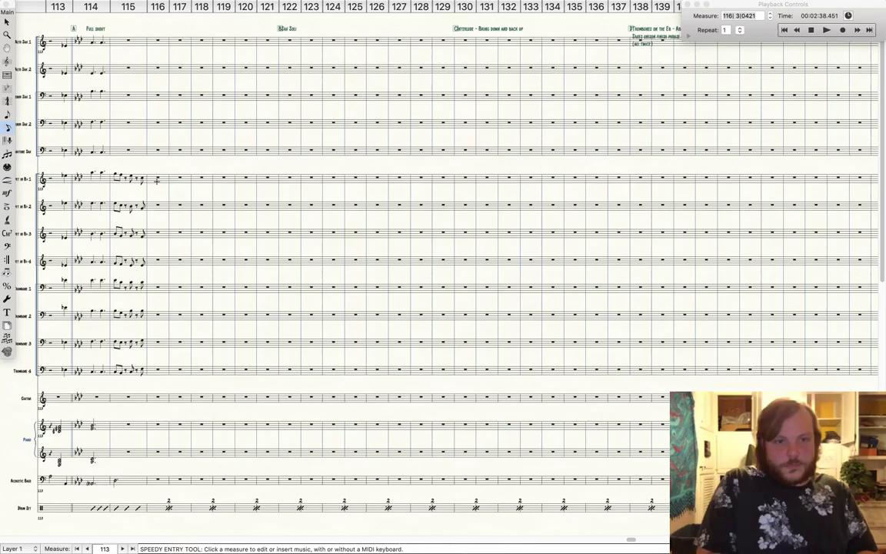
Enter a stacked quarter-note chord on beat 1 of measure 116 in both Trumpet in Bb 1 and Trombone 1
left_click(156, 180)
key("5")
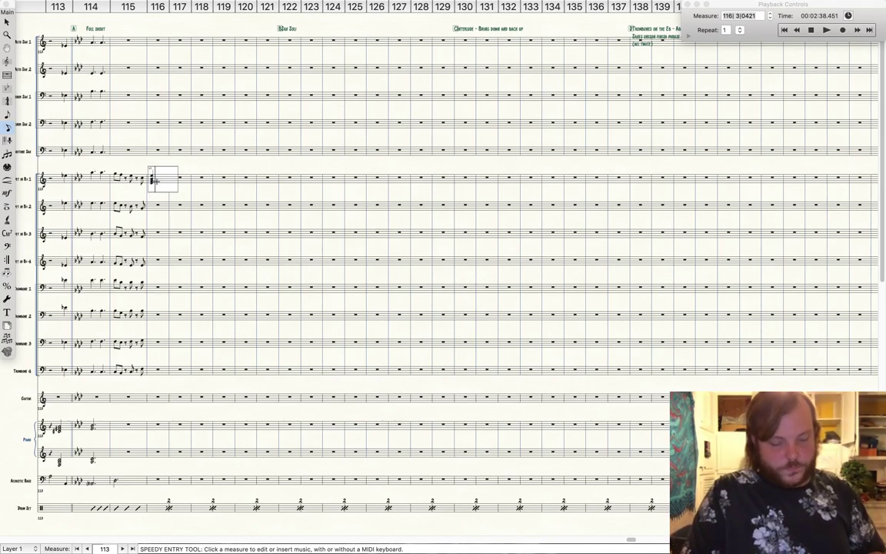
left_click(162, 290)
key("5")
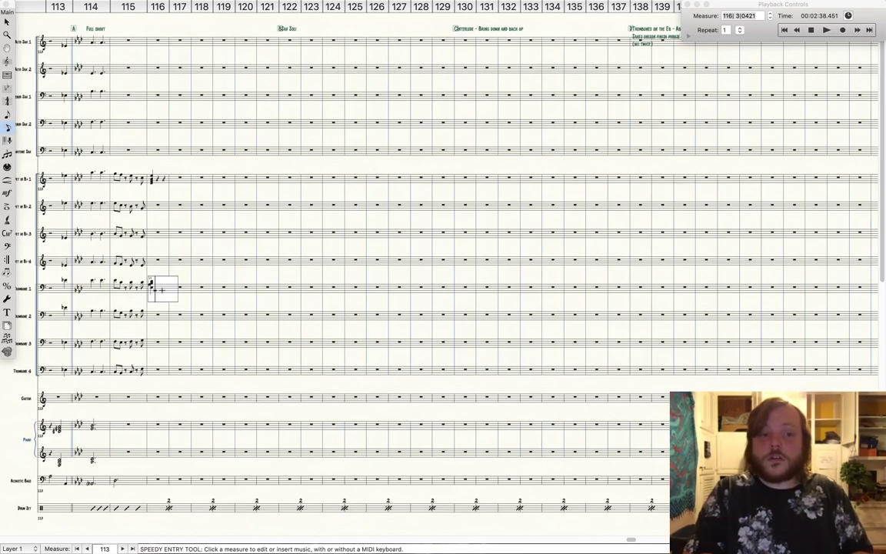
Add stacked eighth-note chords on beat 2 of measure 116 in both Trumpet in Bb 1 and Trombone 1
left_click(163, 178)
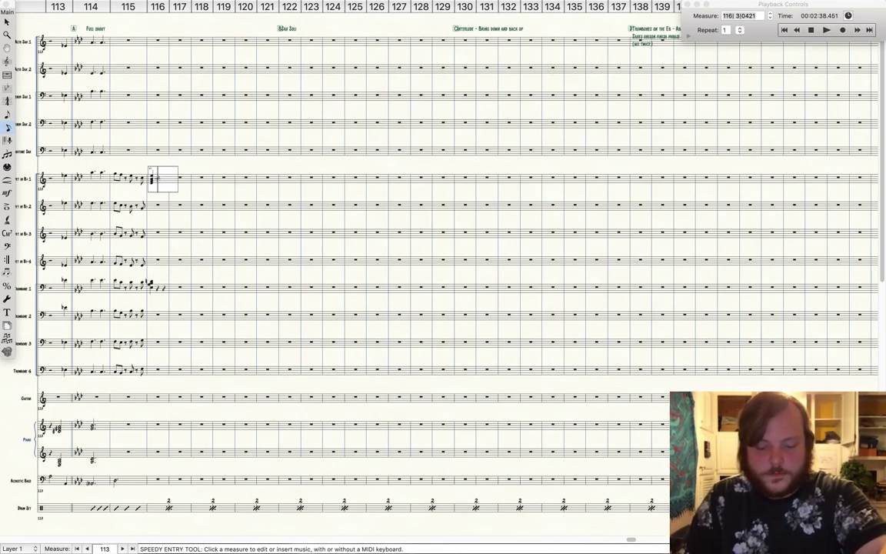
key("Right")
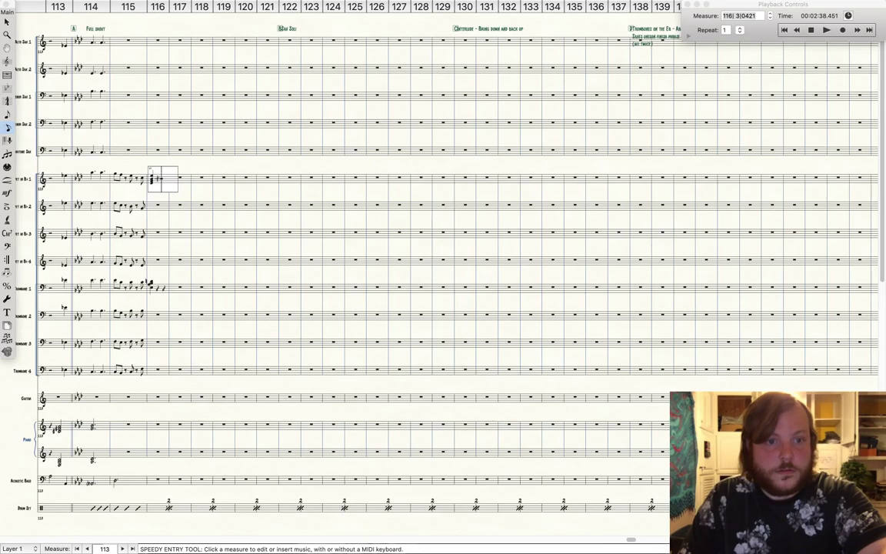
key("Left")
key("BackSpace")
key("4")
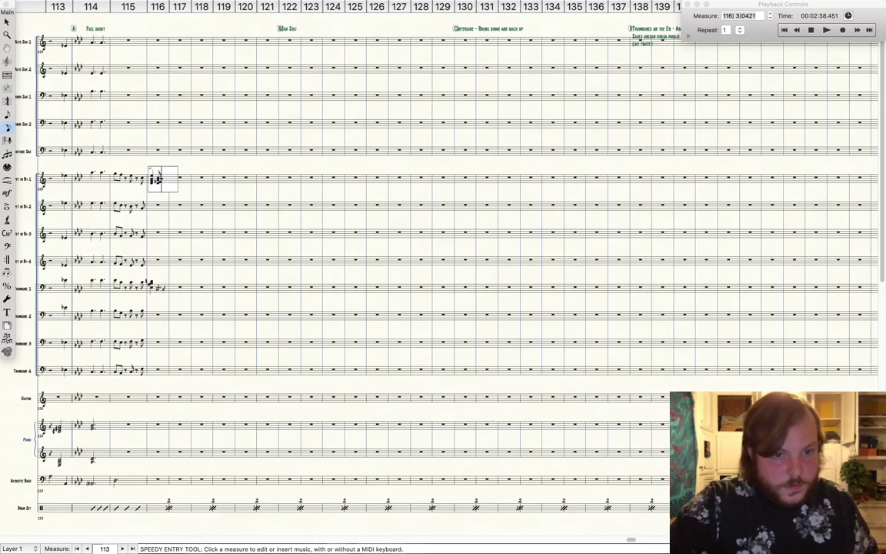
left_click(162, 288)
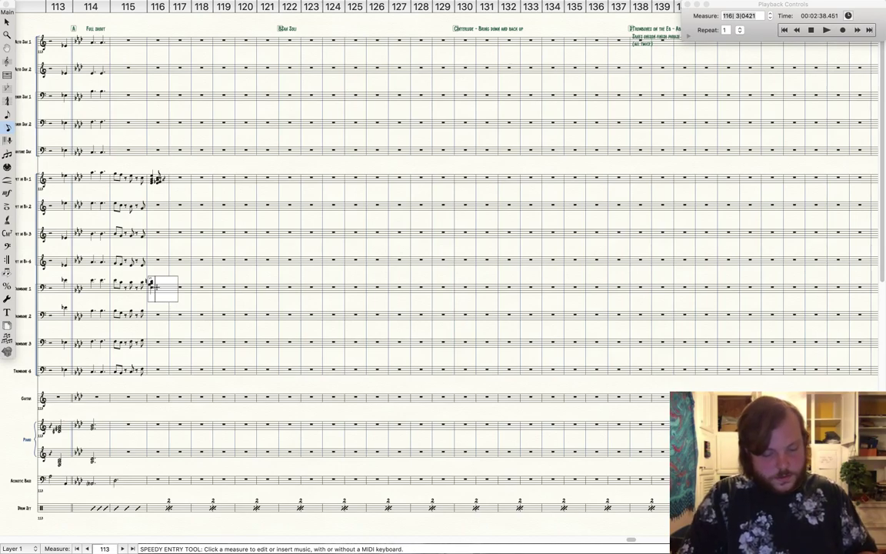
key("4")
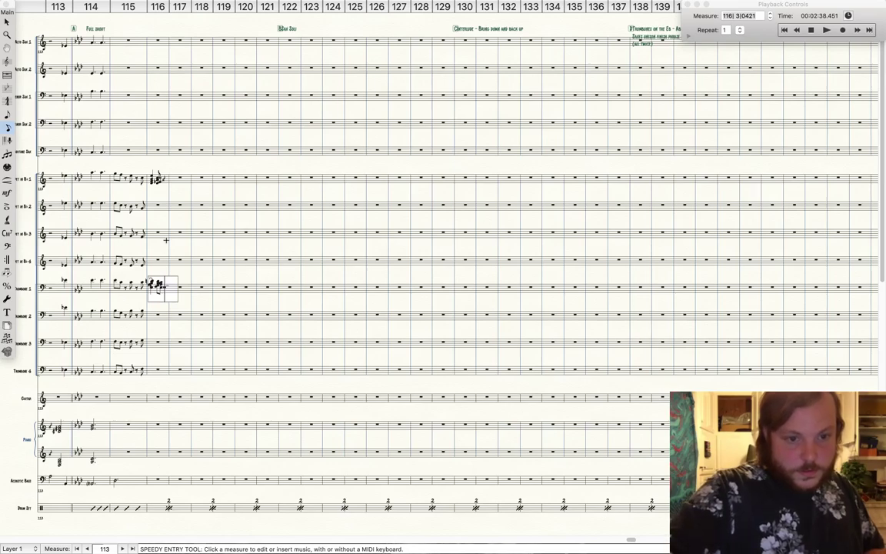
Add a closing stacked chord on the last beat of measure 116 in Trombone 1 and Trumpet in Bb 1
key("Right")
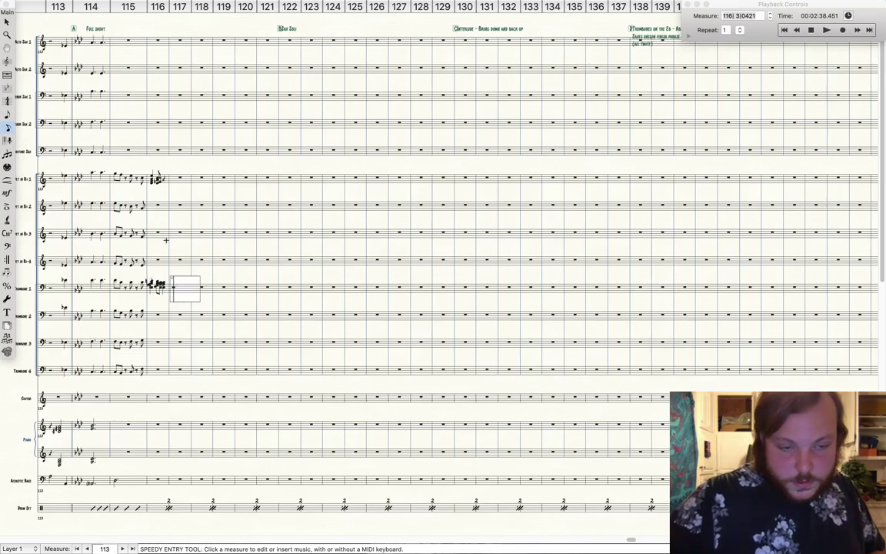
key("Left")
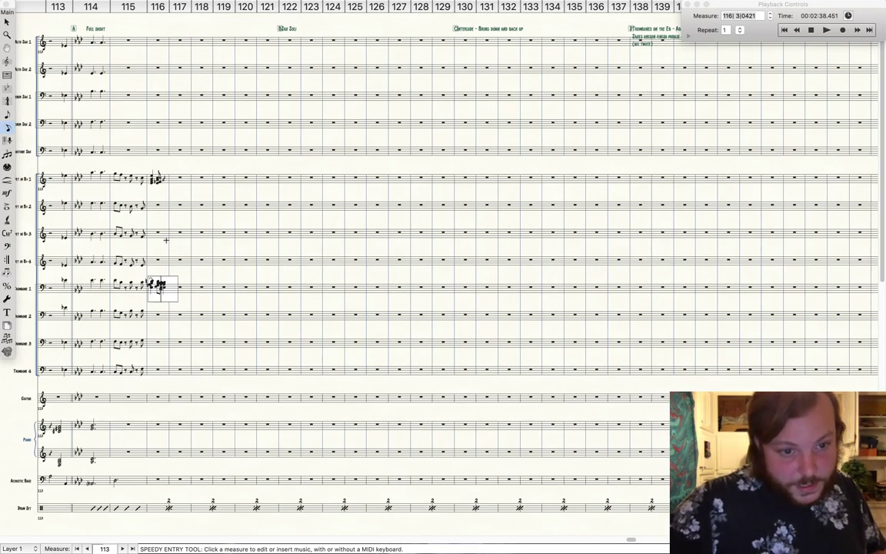
left_click(163, 178)
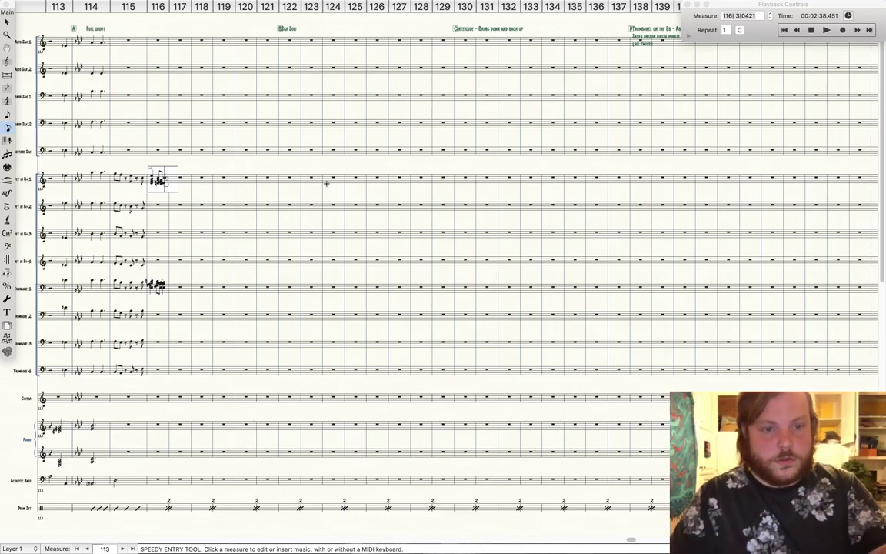
Explode the measure 116 chords of Trumpet in Bb 1 into 4 existing staves starting with Trumpet in Bb 1
key("super+equal")
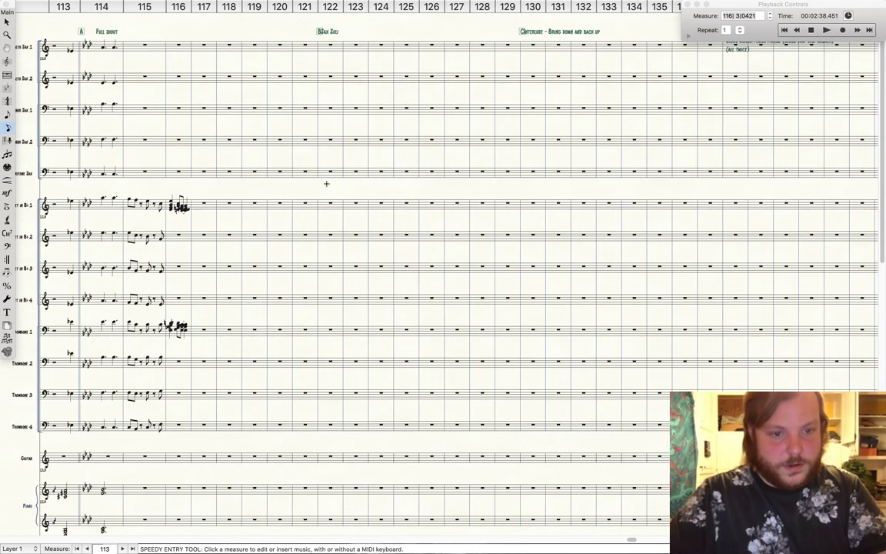
key("super+equal")
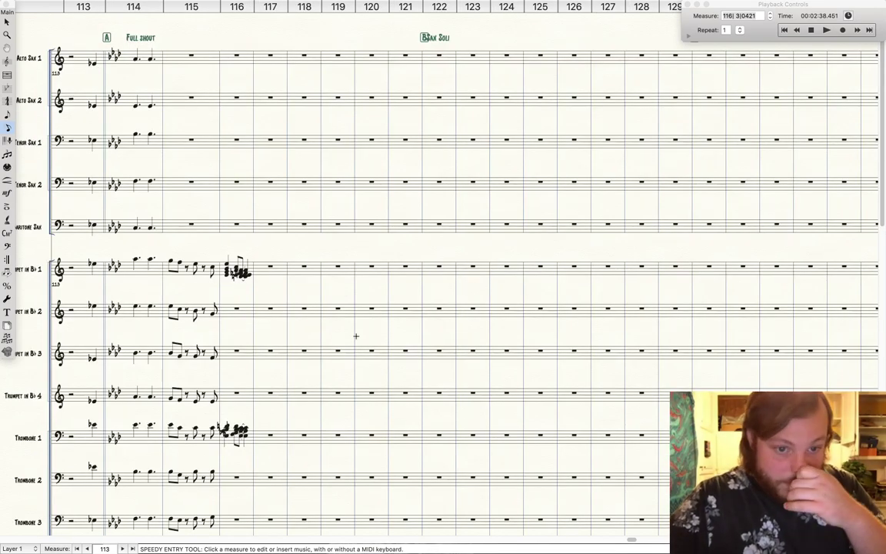
scroll(356, 336, "down", 3)
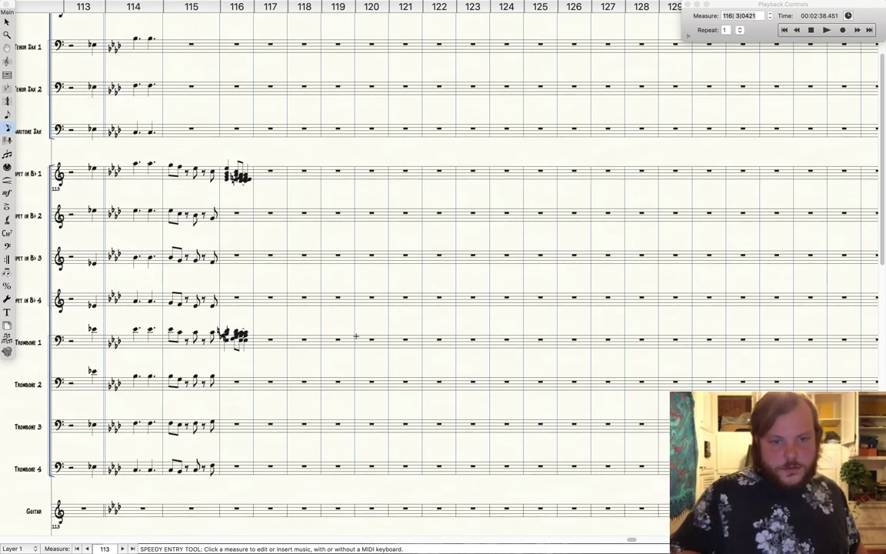
left_click(7, 22)
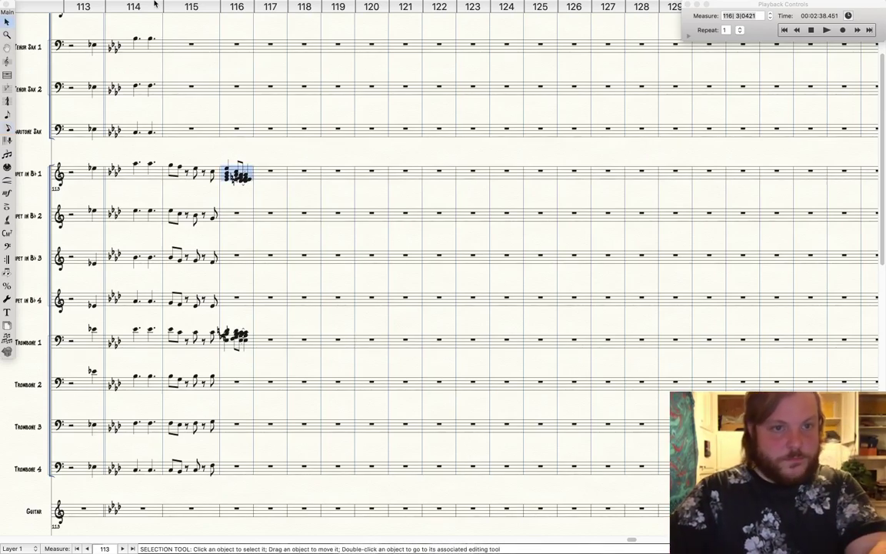
left_click(117, 5)
left_click(138, 174)
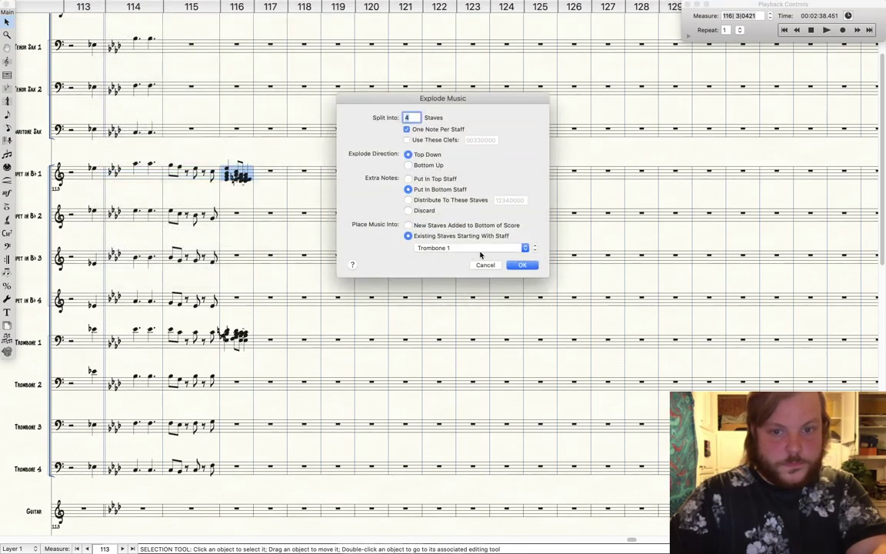
left_click(524, 247)
left_click(487, 217)
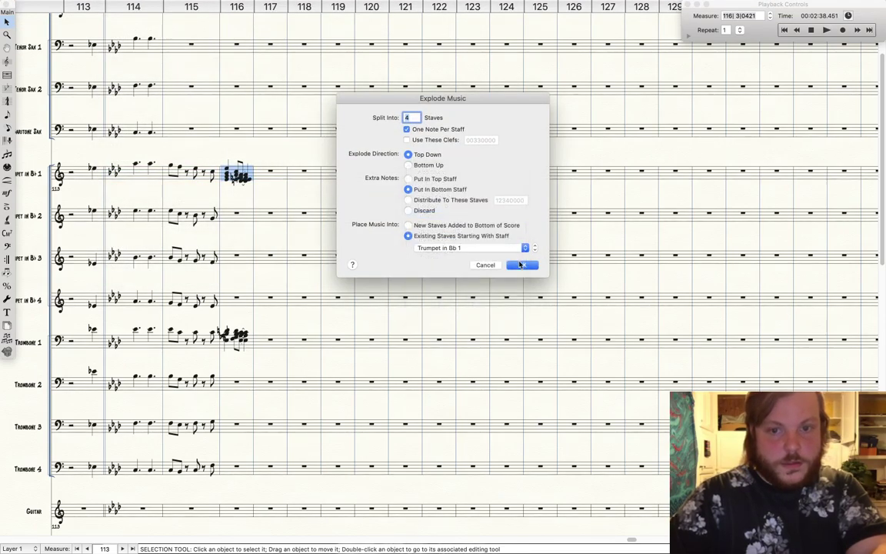
key("Return")
Explode the measure 116 chords of Trombone 1 into 4 existing staves starting with Trombone 1
left_click(249, 346)
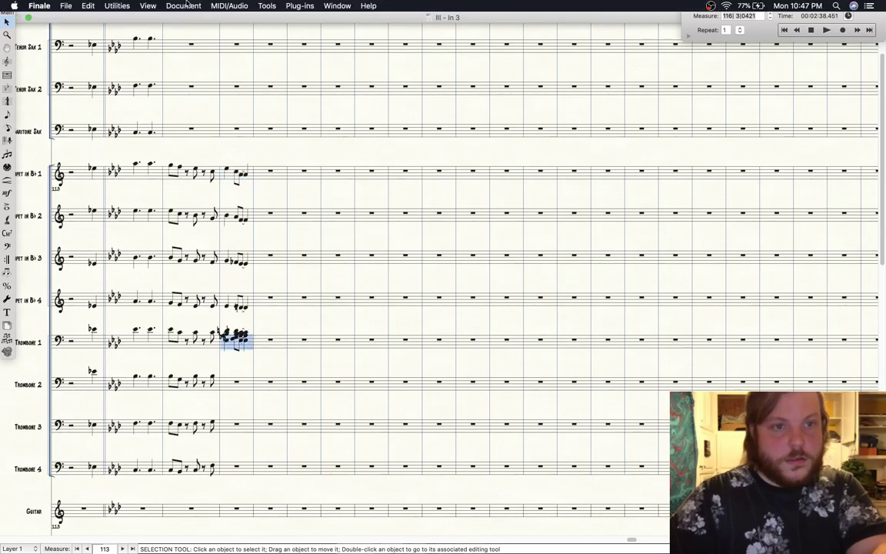
left_click(117, 5)
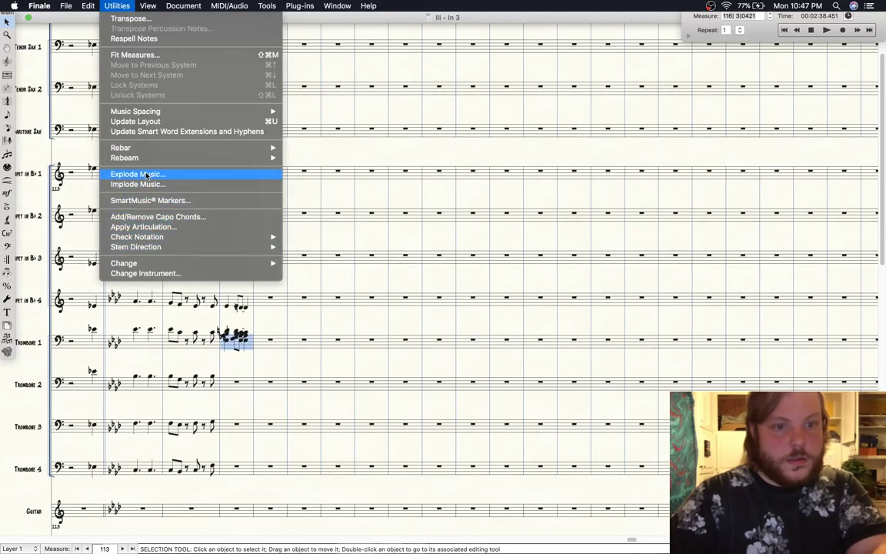
left_click(148, 174)
left_click(431, 247)
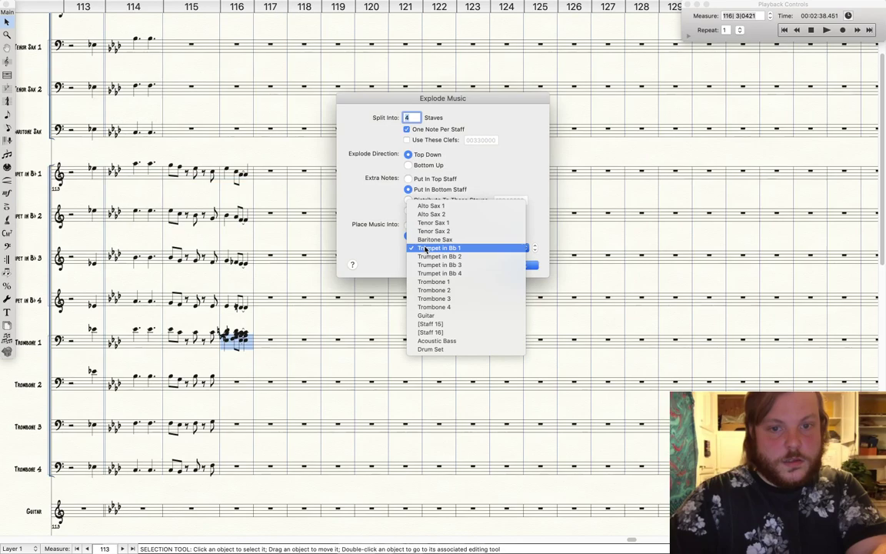
left_click(438, 288)
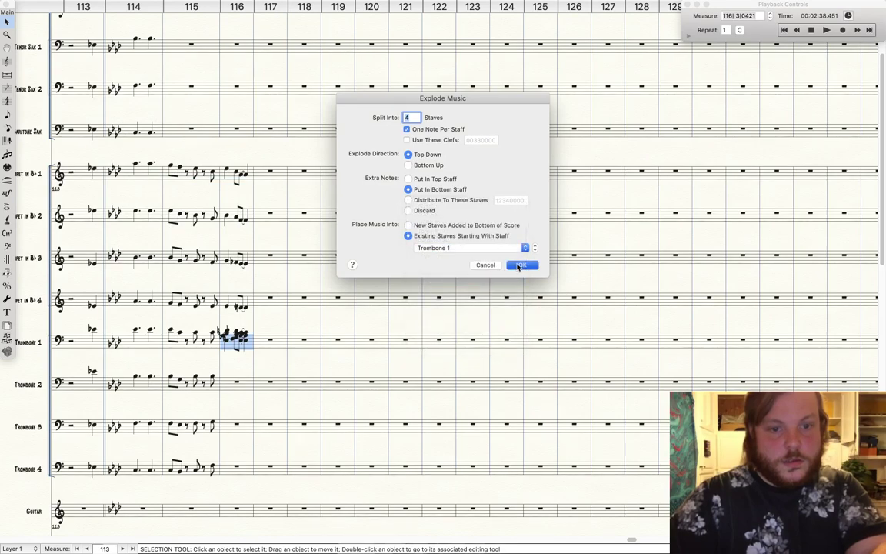
left_click(518, 265)
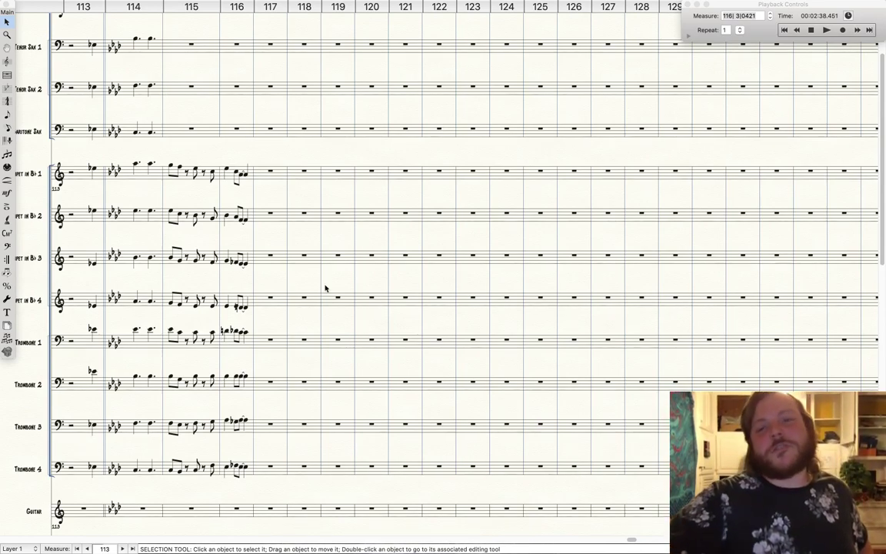
Play back the score from measure 113 through the exploded measure 116 brass parts
left_click(812, 30)
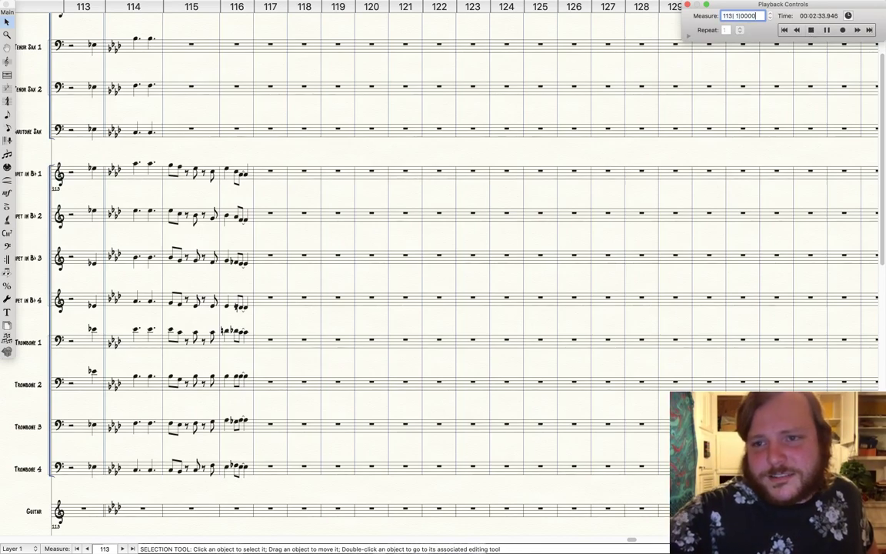
key("space")
left_click(811, 30)
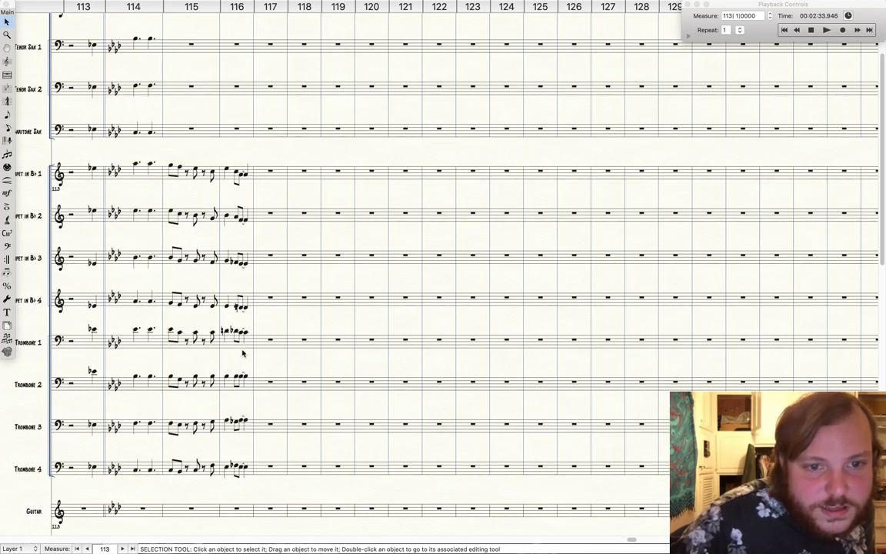
Enter a stacked dotted-quarter-note chord at the start of measure 117 in both Trumpet in Bb 1 and Trombone 1
left_click(8, 126)
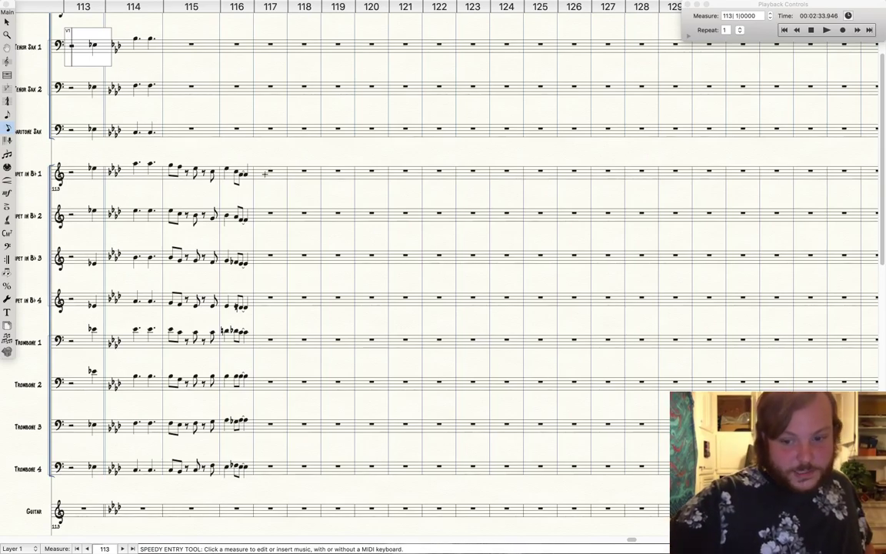
left_click(263, 174)
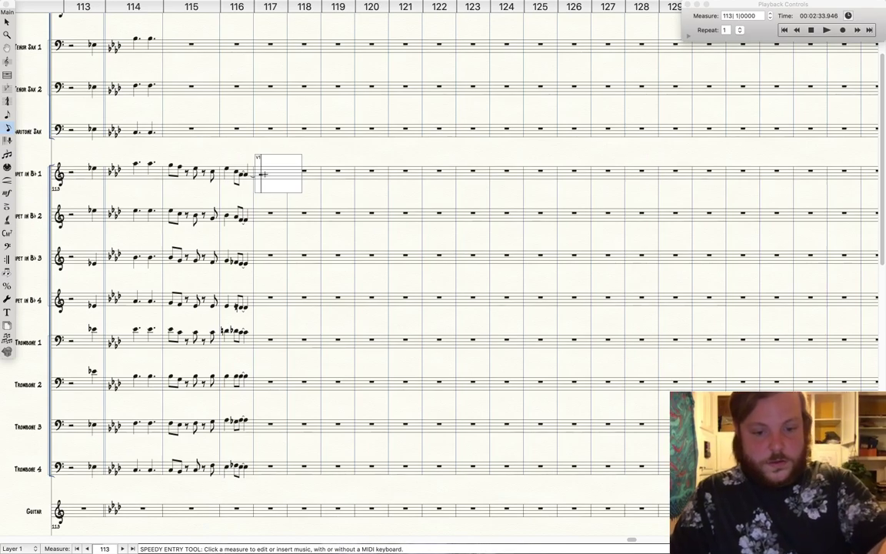
key("5")
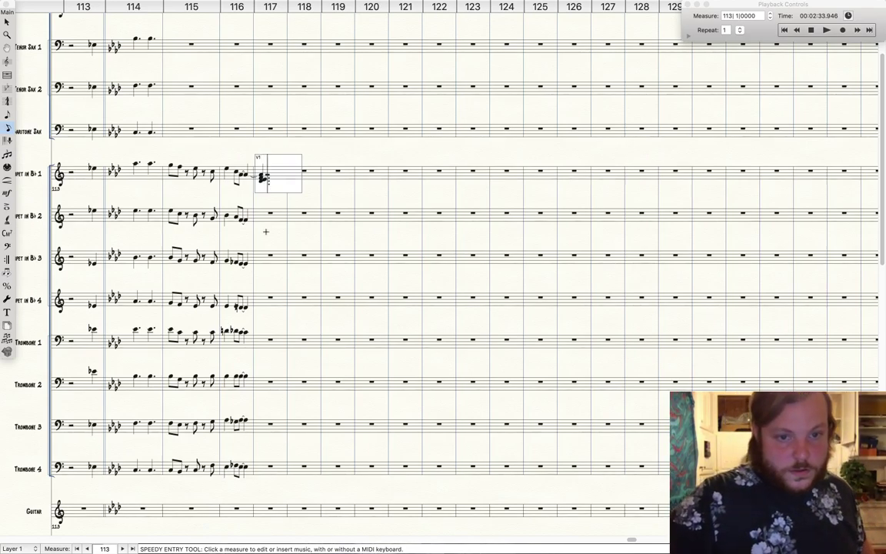
left_click(262, 344)
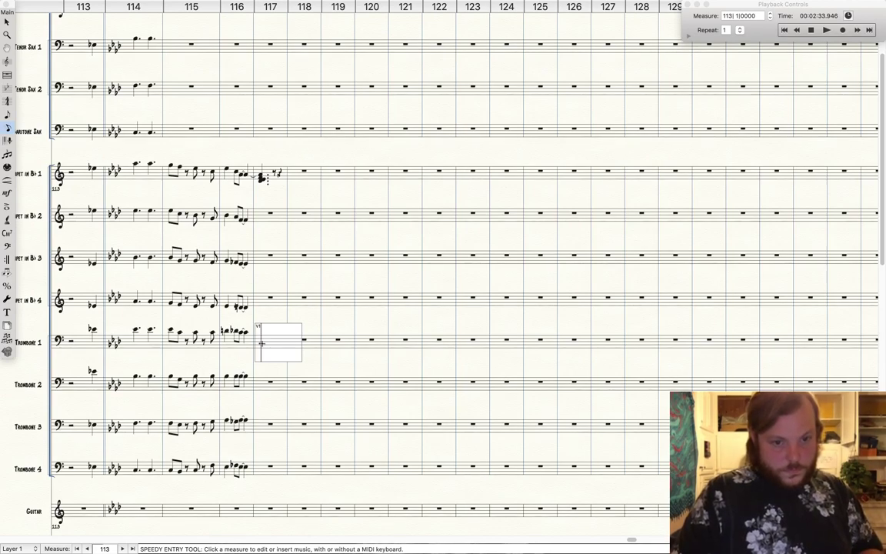
key("5")
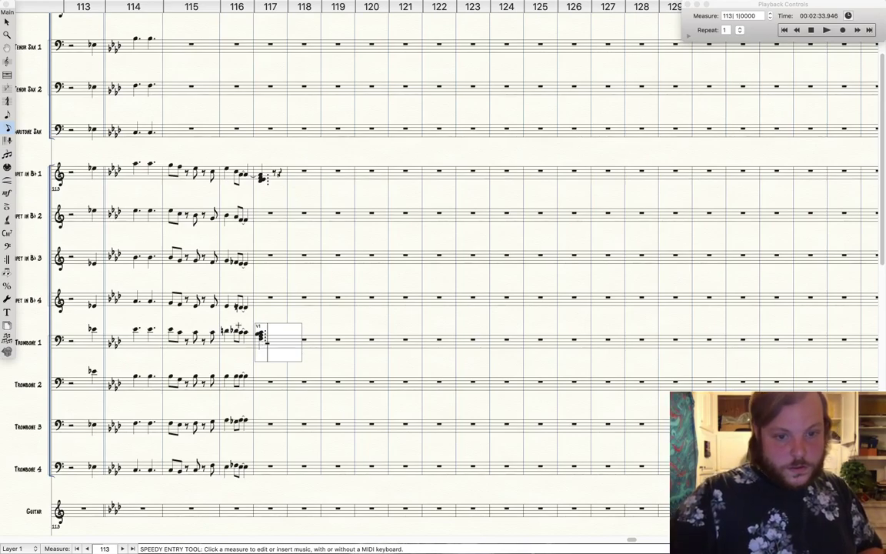
Explode the measure 117 chord of Trumpet in Bb 1 into 4 existing staves starting with Trumpet in Bb 1
left_click(6, 21)
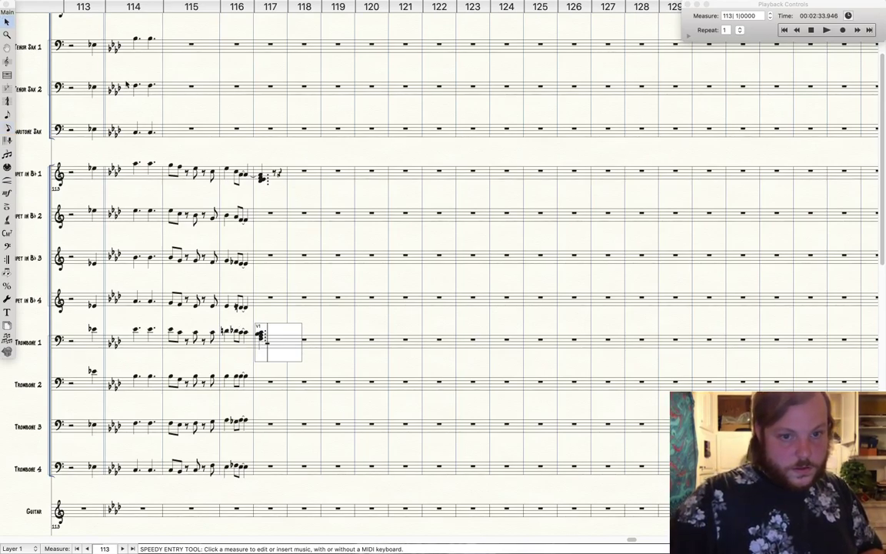
left_click(275, 176)
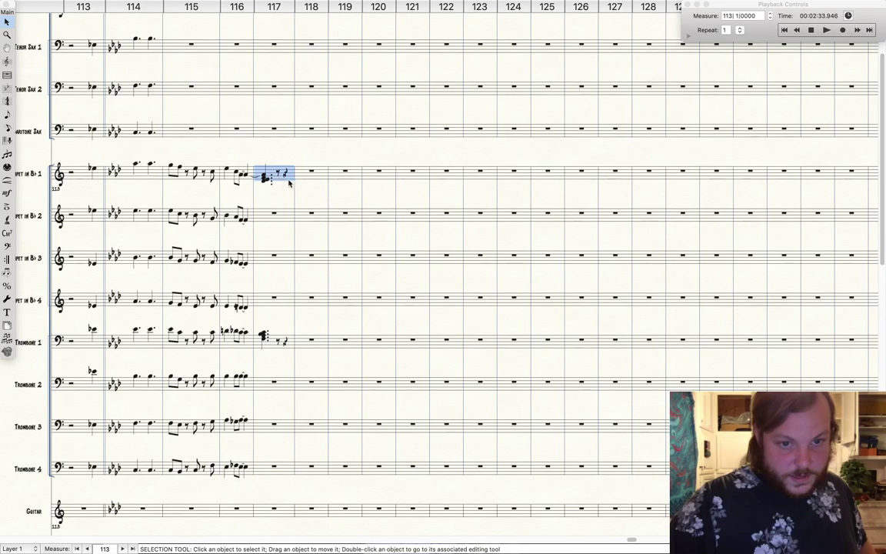
left_click(128, 6)
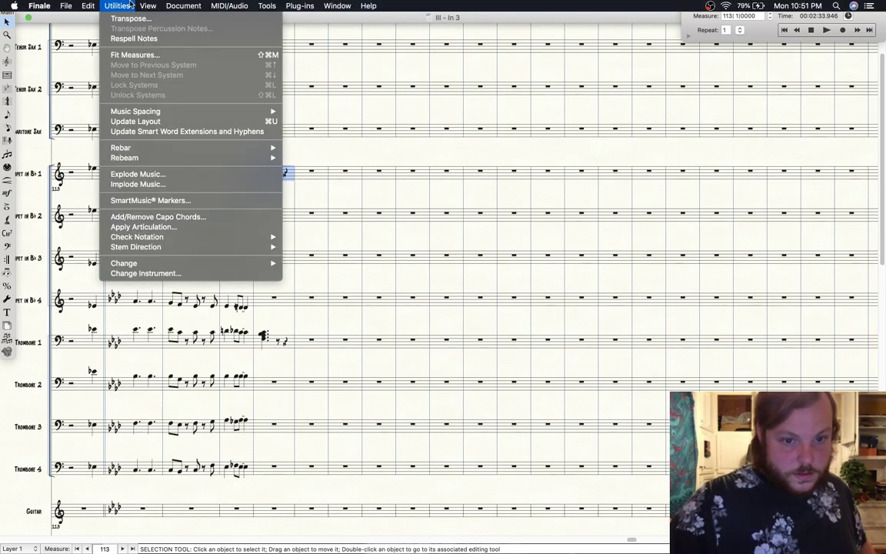
left_click(151, 175)
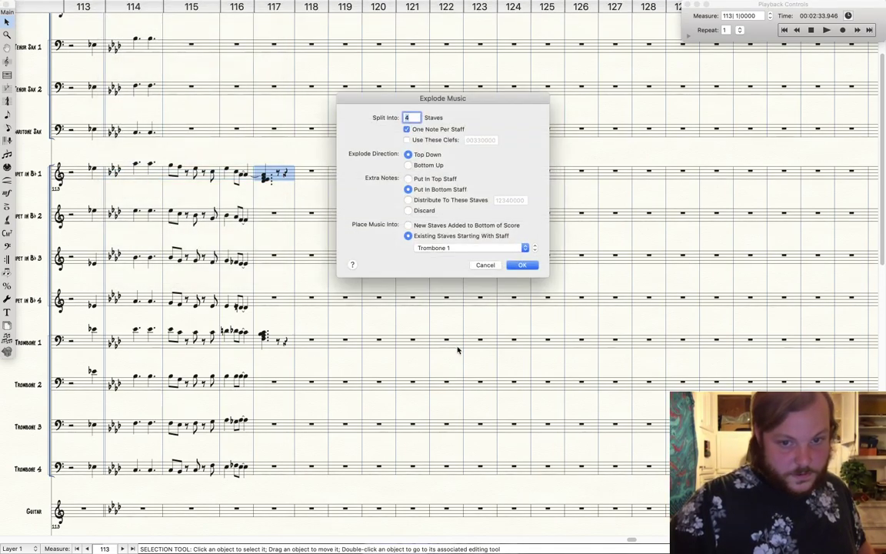
left_click(514, 248)
left_click(474, 213)
key("Return")
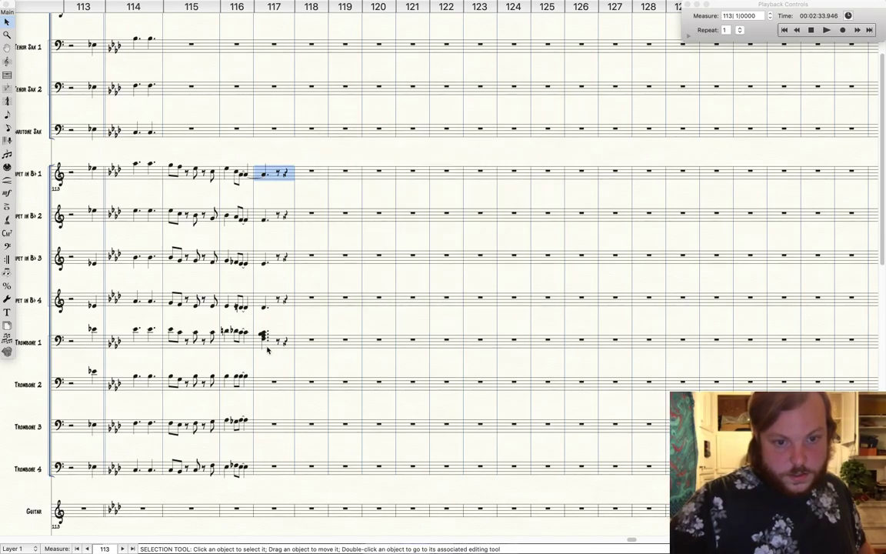
Explode the measure 117 chord of Trombone 1 into 4 existing staves starting with Trombone 1
left_click(279, 341)
left_click(117, 6)
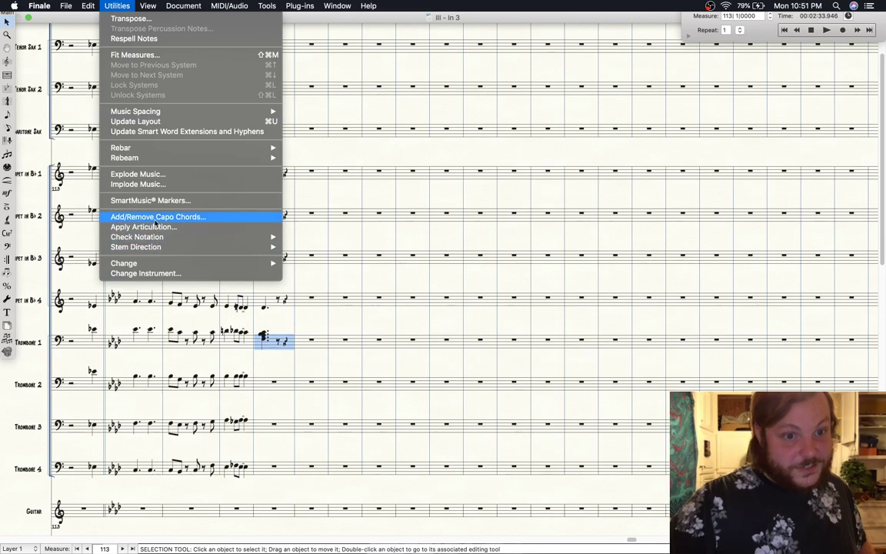
left_click(138, 173)
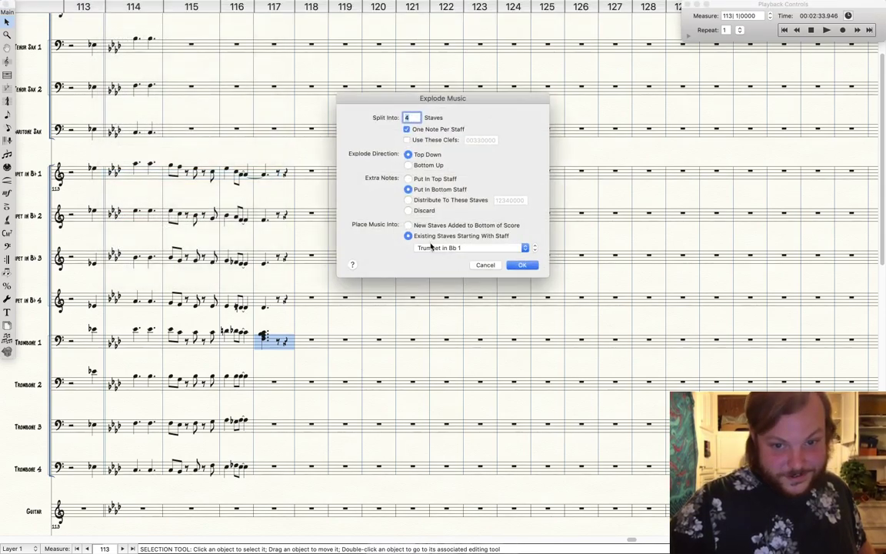
left_click(431, 247)
left_click(439, 280)
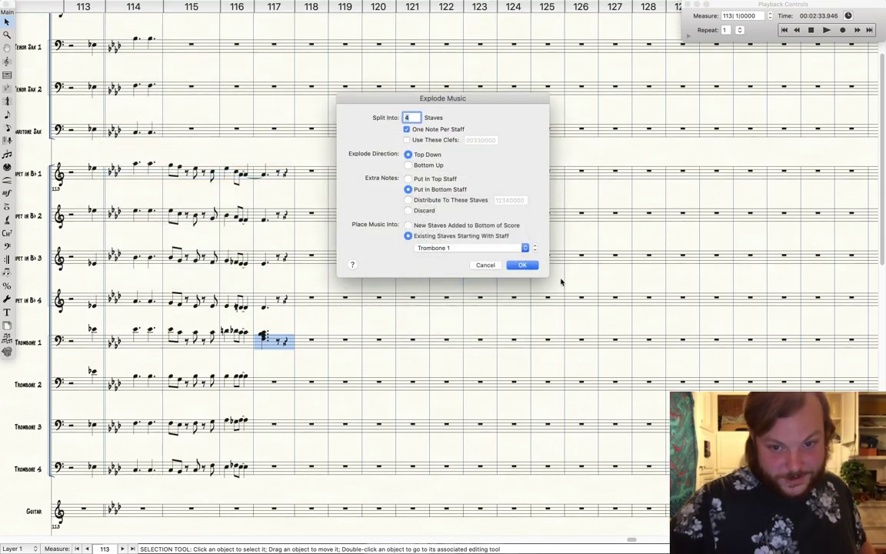
left_click(523, 265)
Tie the last measure 116 notes of Trumpets 2 and 3 into measure 117, and lower Trumpet 4's measure 117 note a half step
left_click(6, 113)
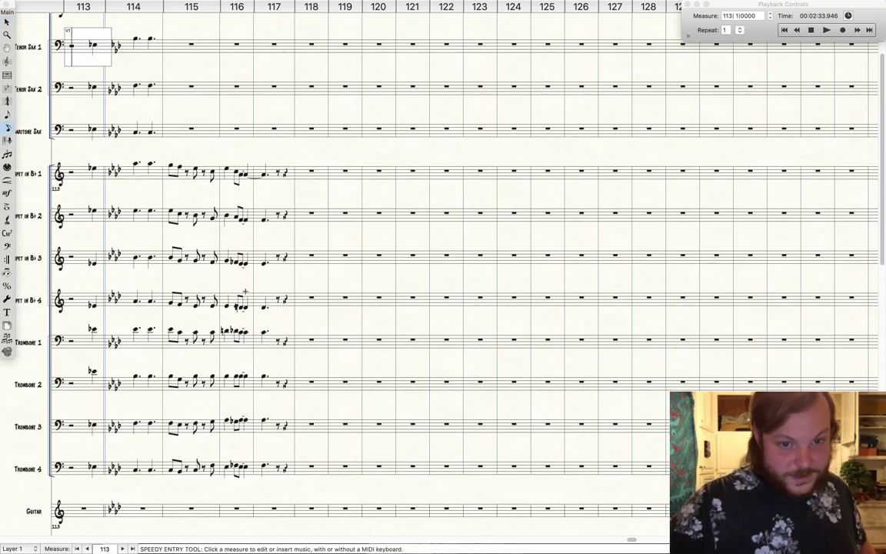
left_click(250, 217)
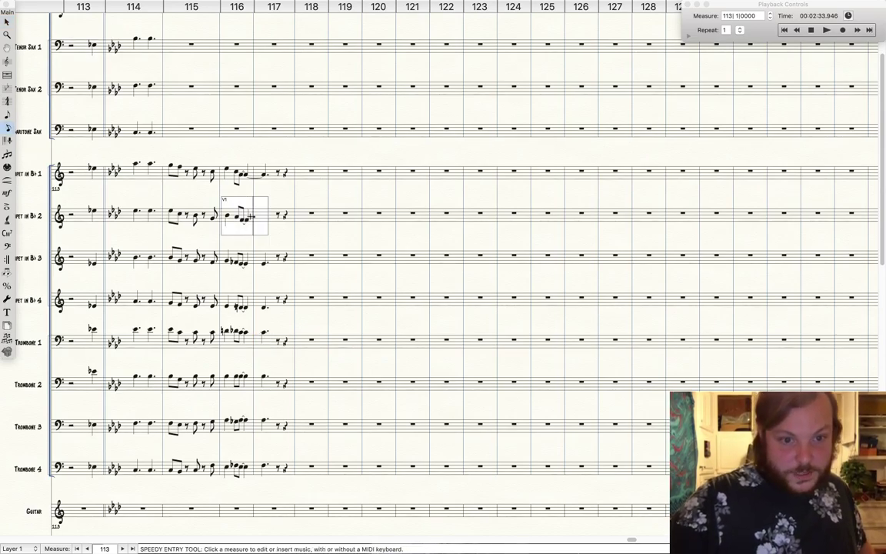
left_click(250, 260)
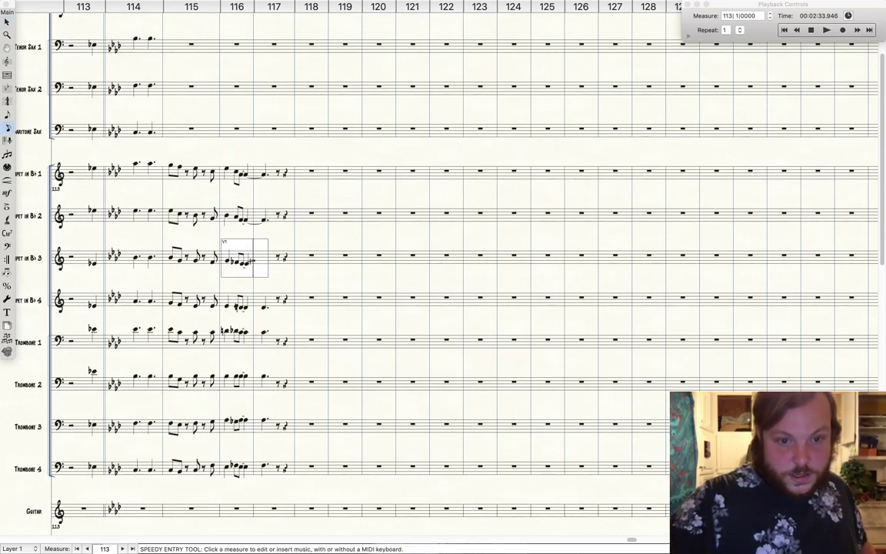
left_click(250, 302)
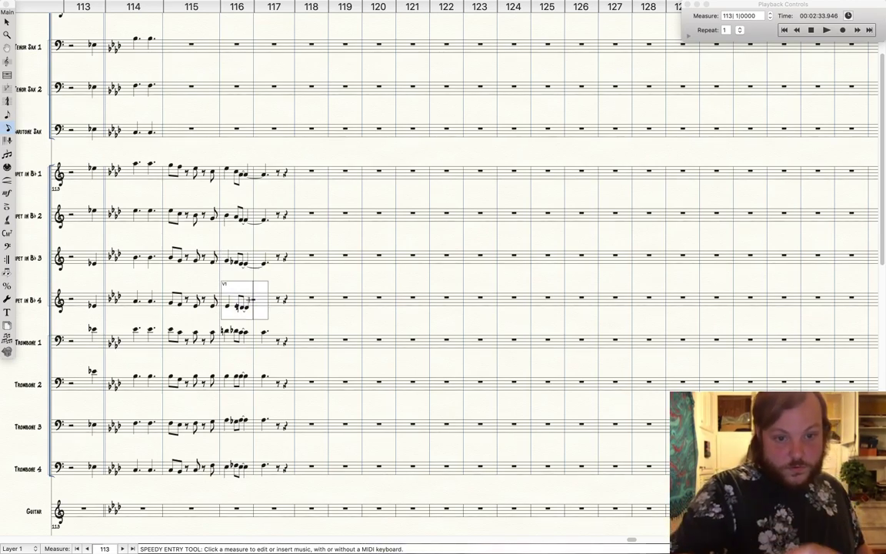
key("Right")
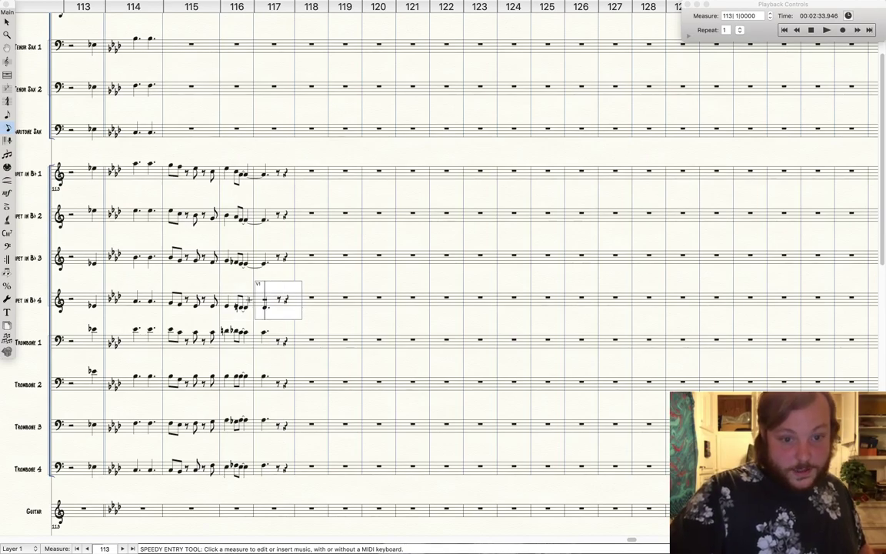
key("minus")
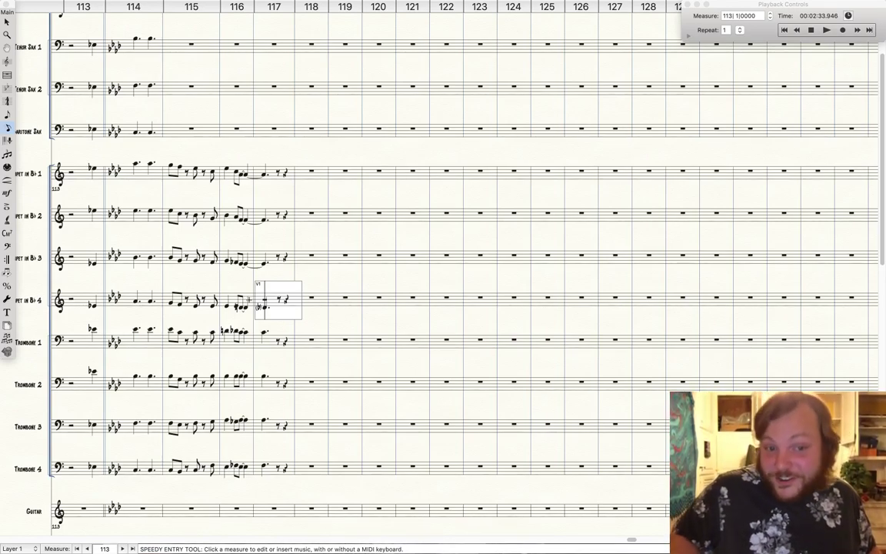
Tie the last measure 116 notes of Trombones 1, 2 and 3 into measure 117
left_click(249, 340)
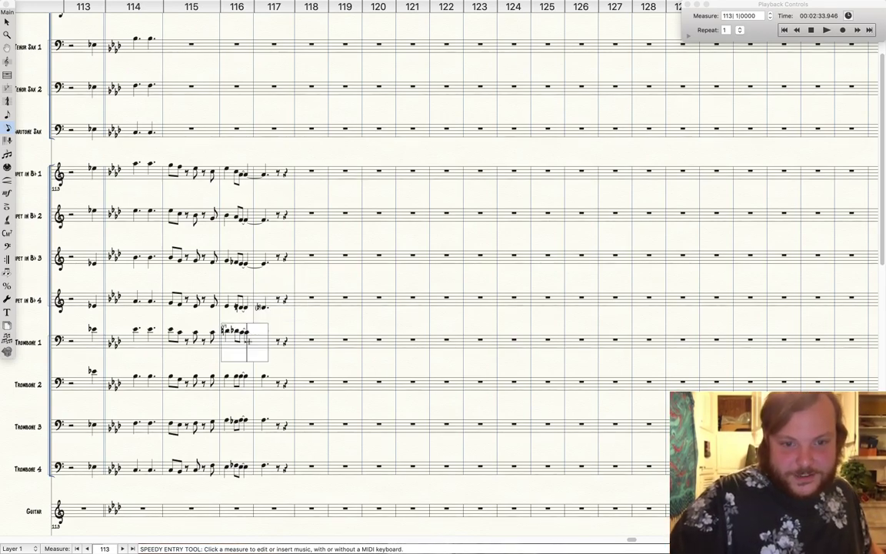
left_click(247, 389)
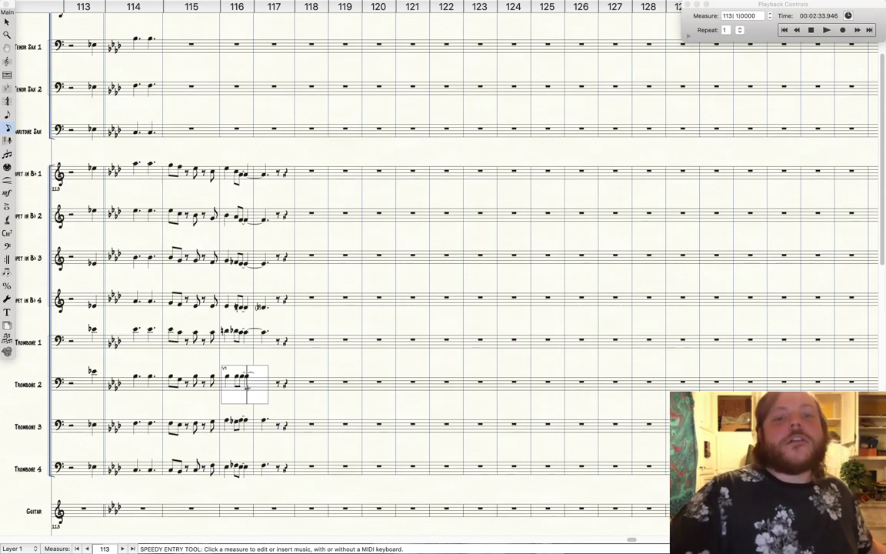
key("Escape")
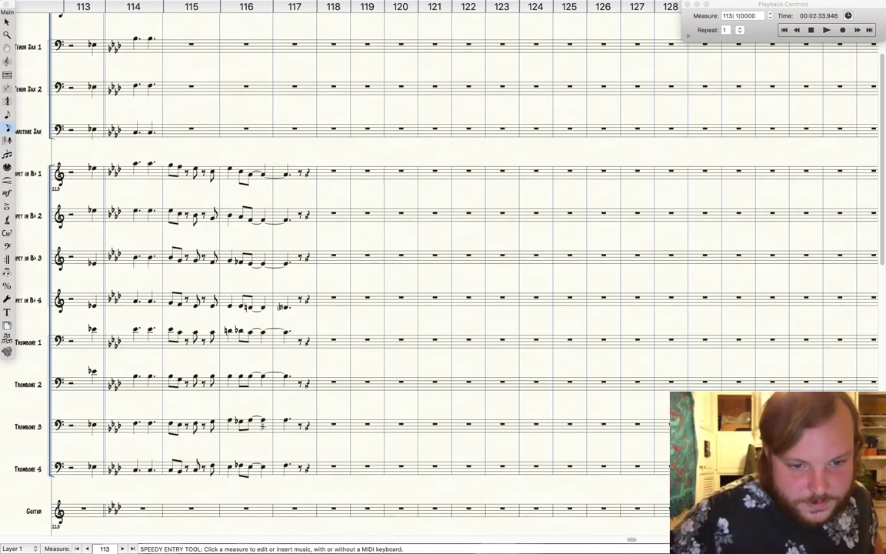
left_click(266, 425)
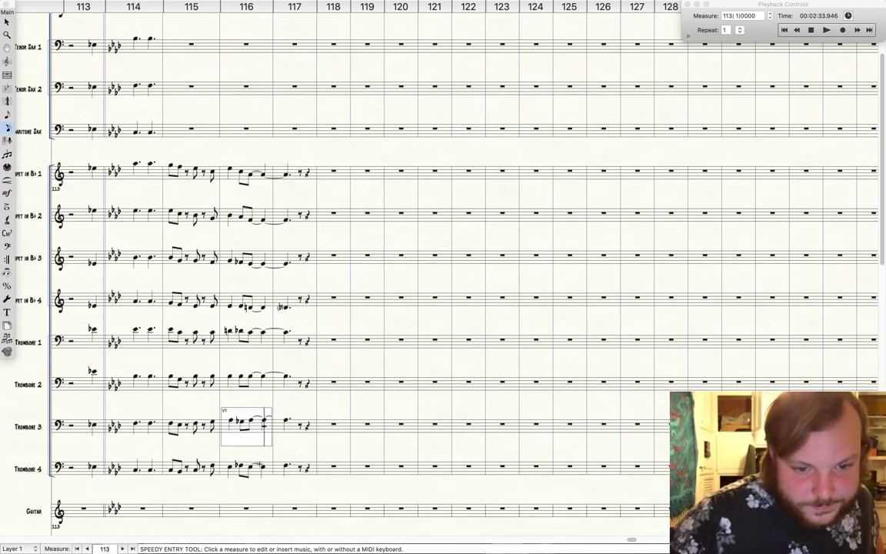
key("super+Down")
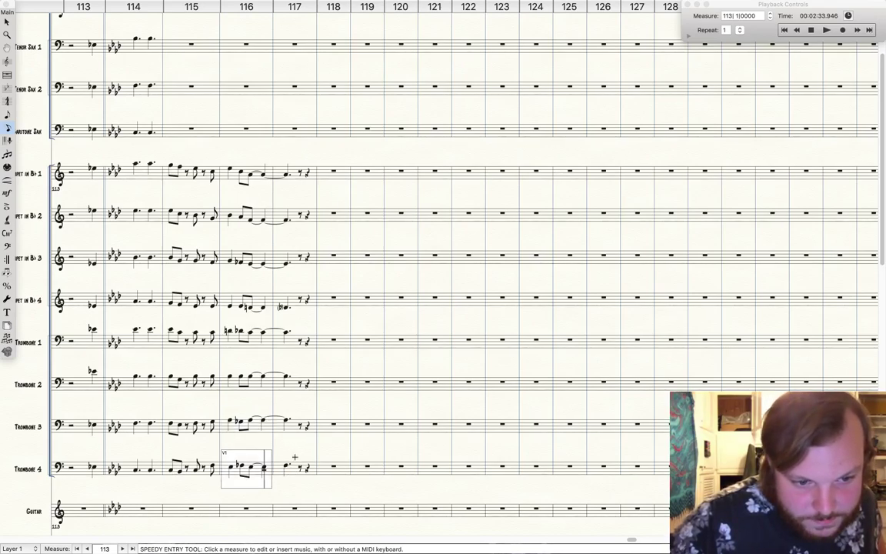
key("Escape")
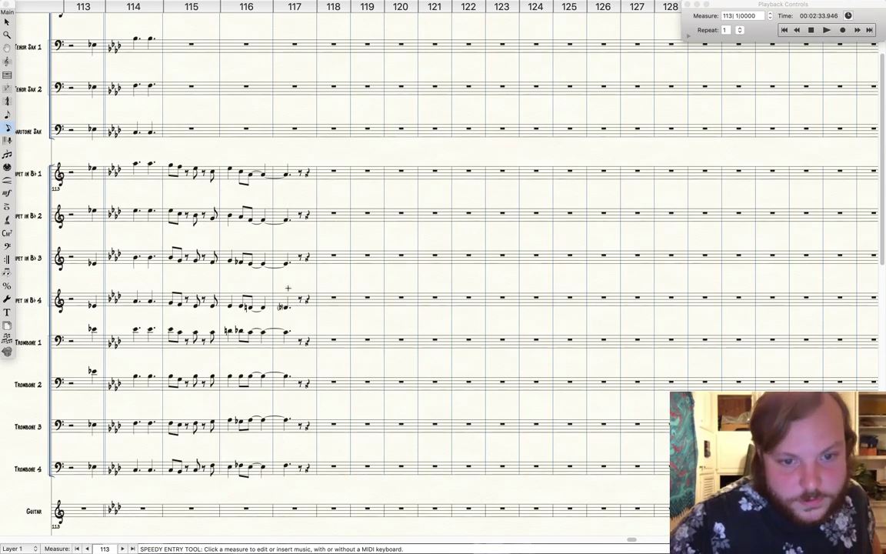
Play back the brass passage from measure 113 through the end of measure 117
left_click(826, 31)
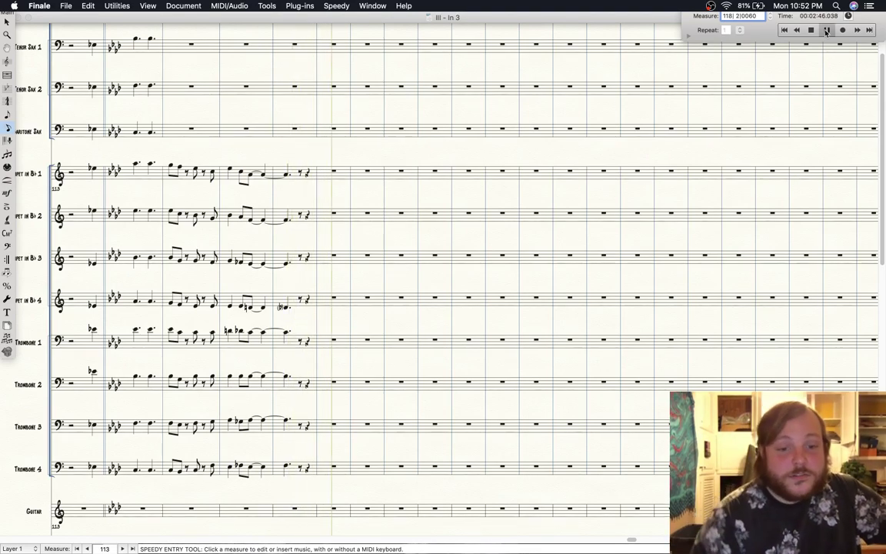
left_click(826, 31)
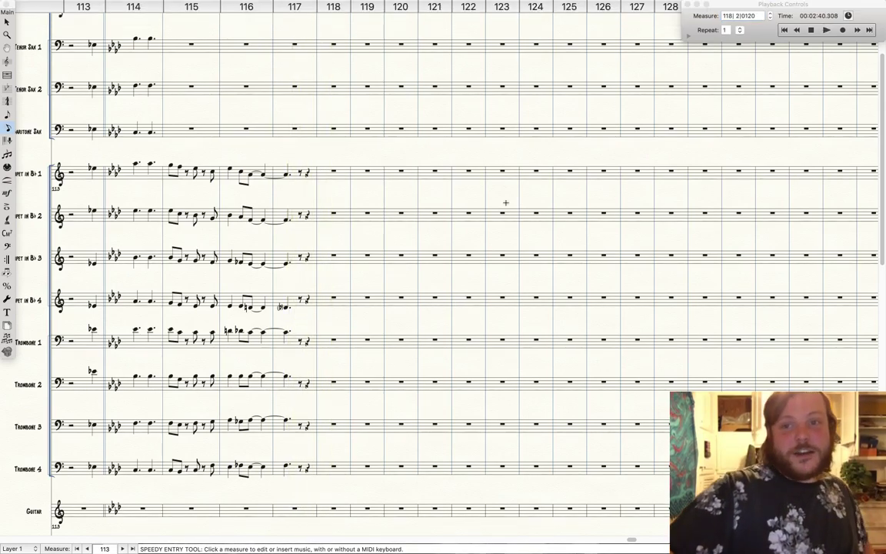
Enter a dotted half note in each of measures 116 and 117 of the Acoustic Bass staff
scroll(493, 212, "down", 5)
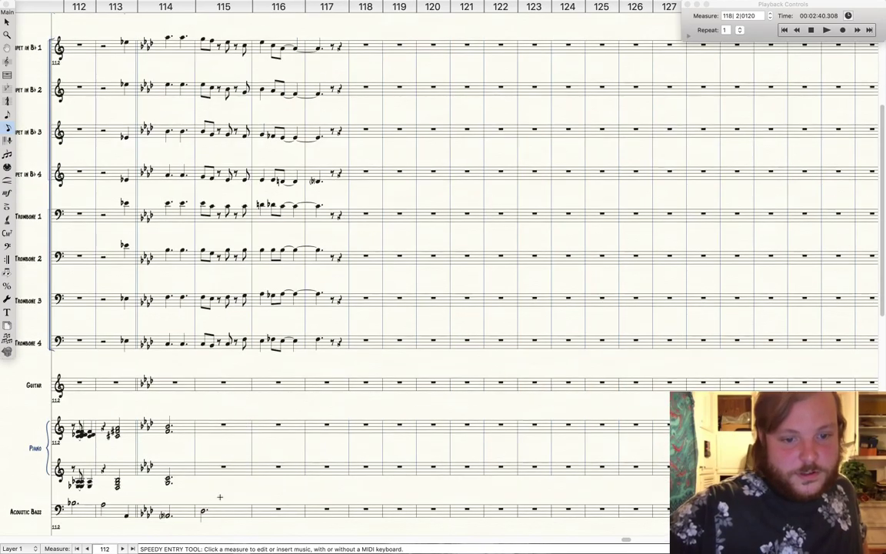
left_click(283, 508)
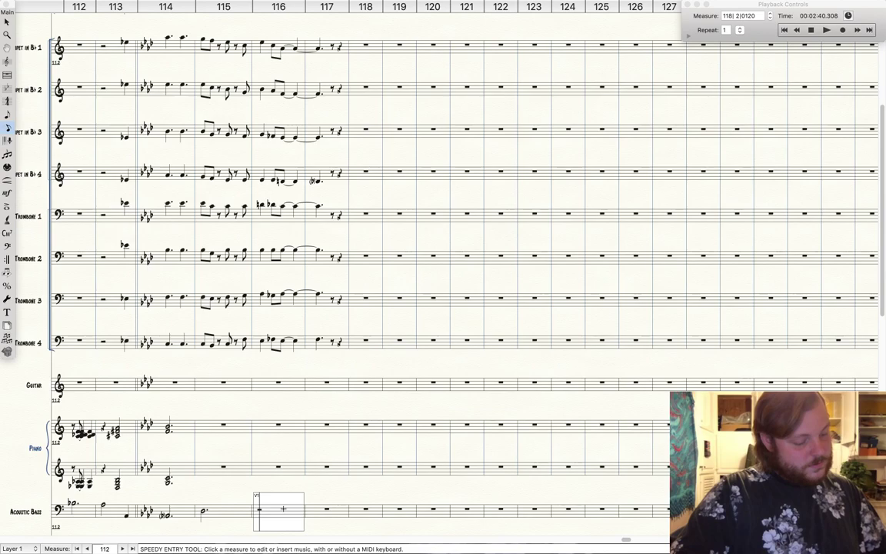
key("6")
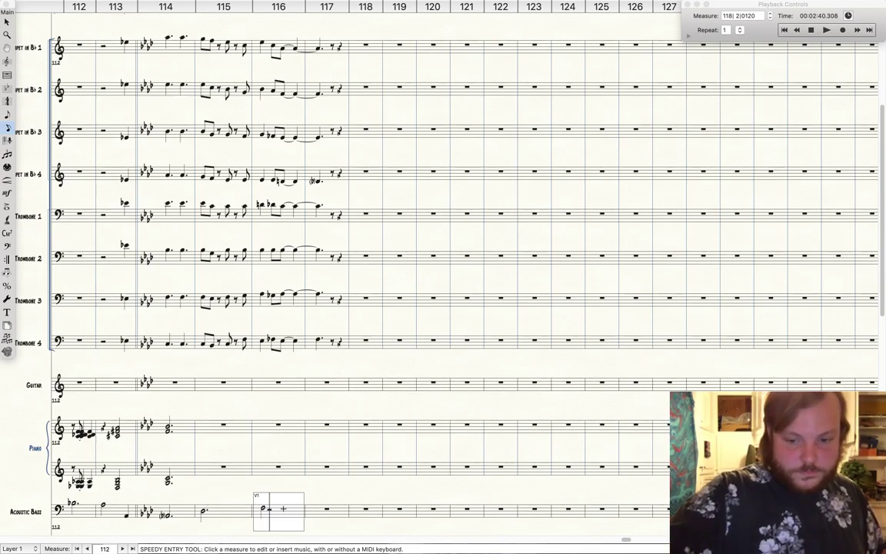
key("period")
key("5")
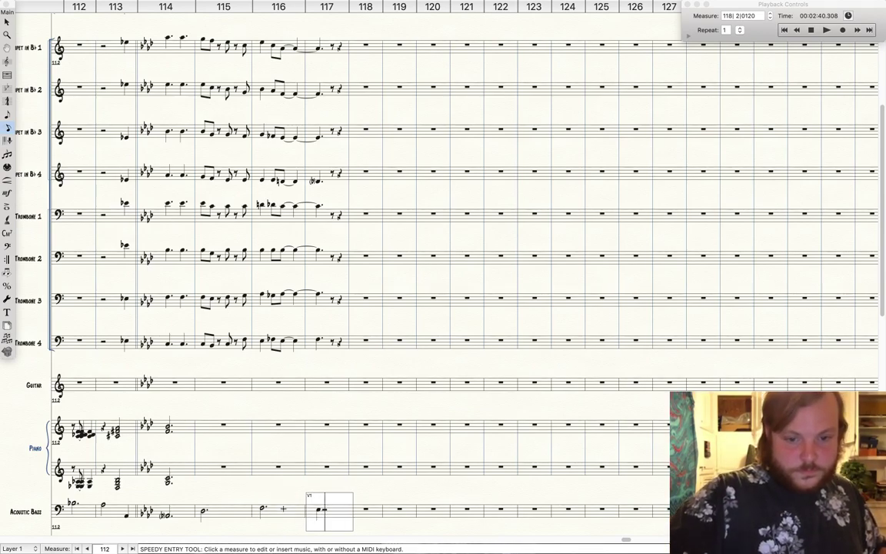
key("6")
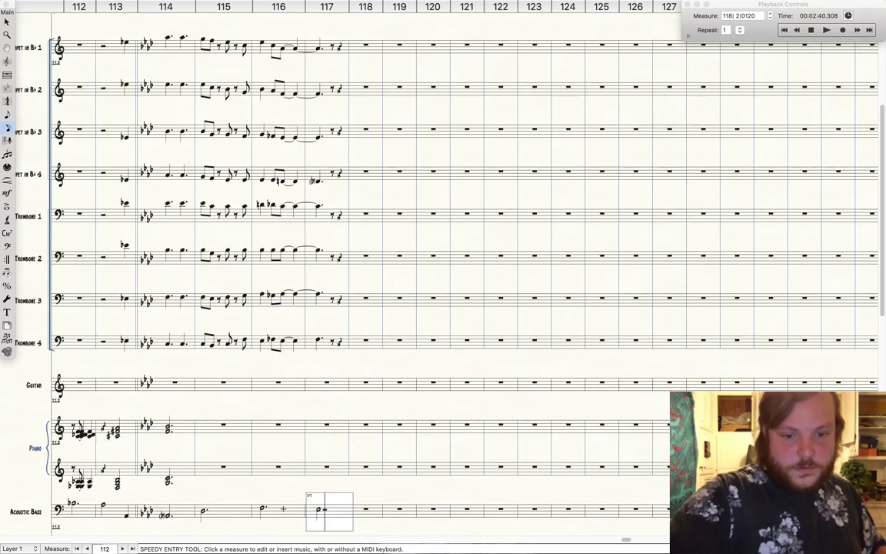
key("period")
Play back the score twice from measure 112 past measure 117 to audition the brass with the bass line
left_click(813, 30)
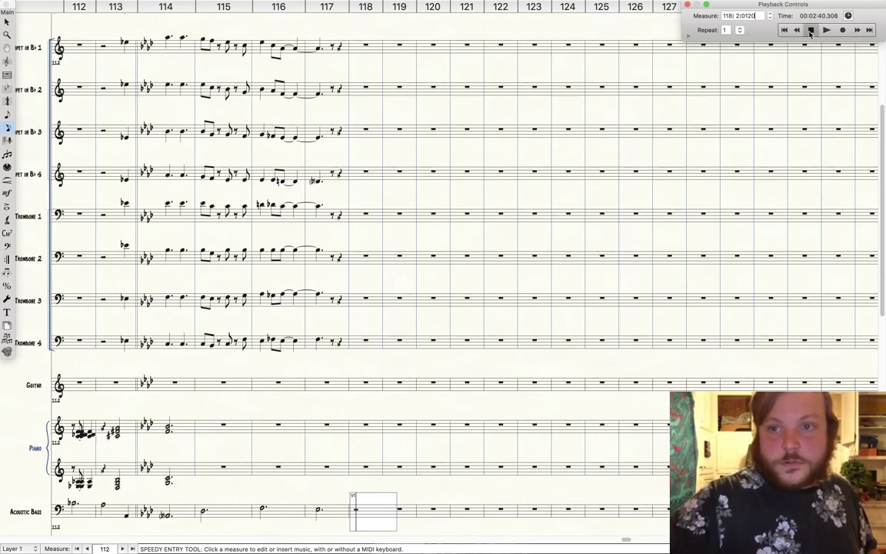
left_click(825, 30)
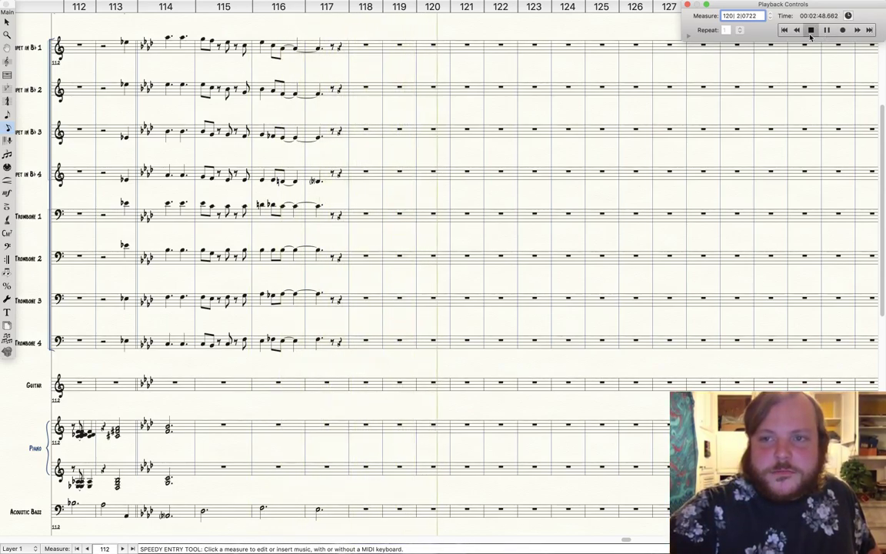
left_click(811, 31)
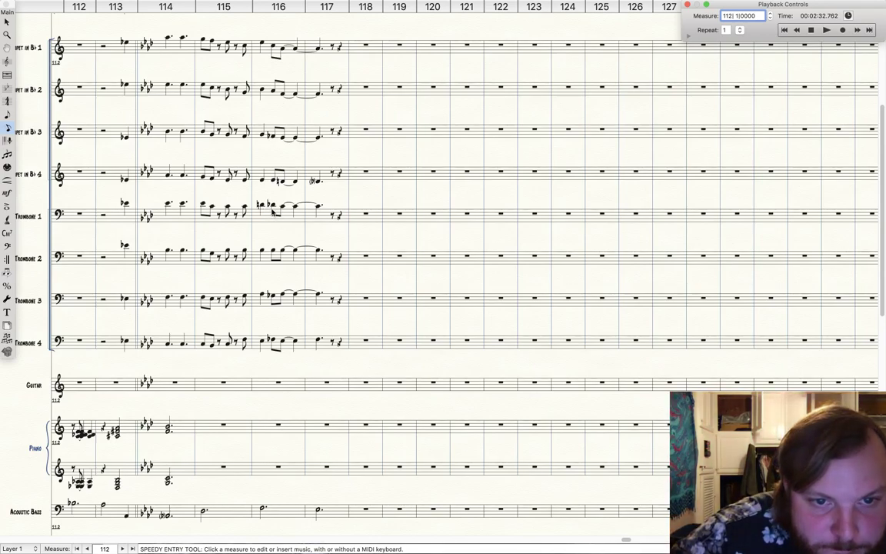
left_click(823, 30)
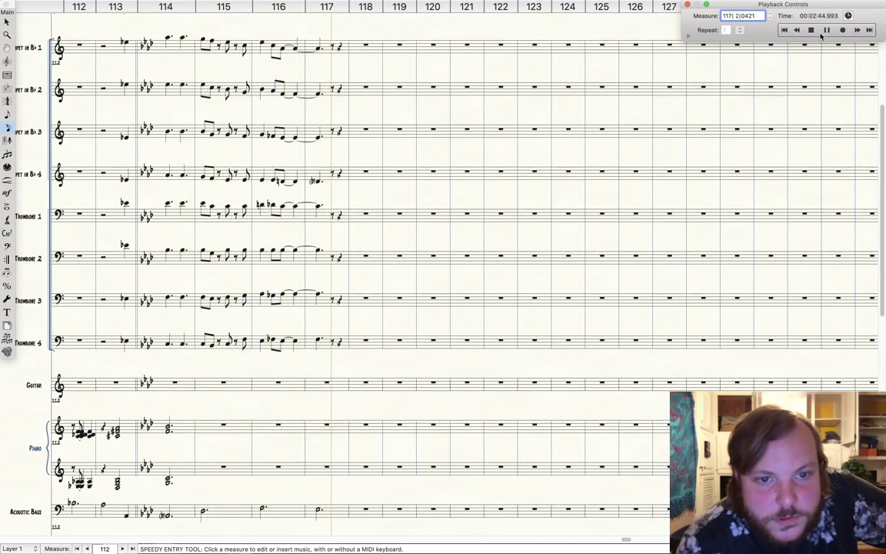
left_click(827, 30)
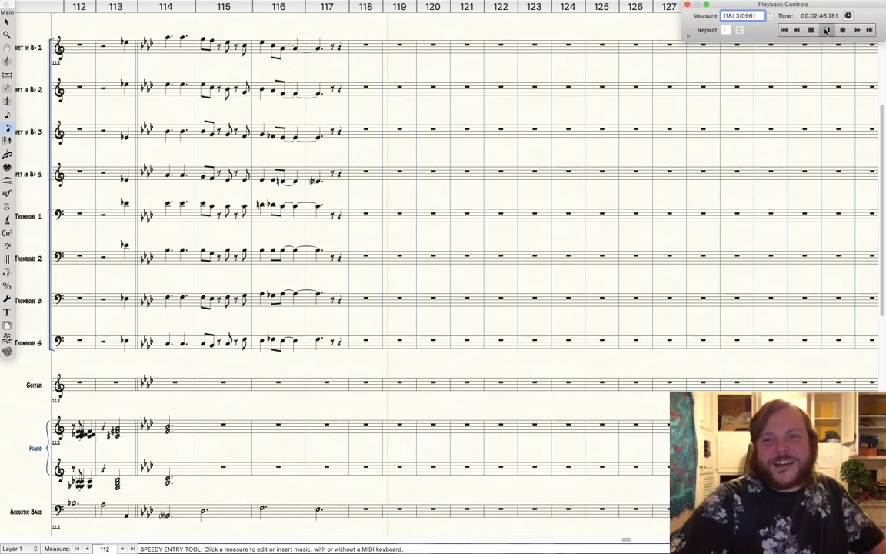
left_click(396, 108)
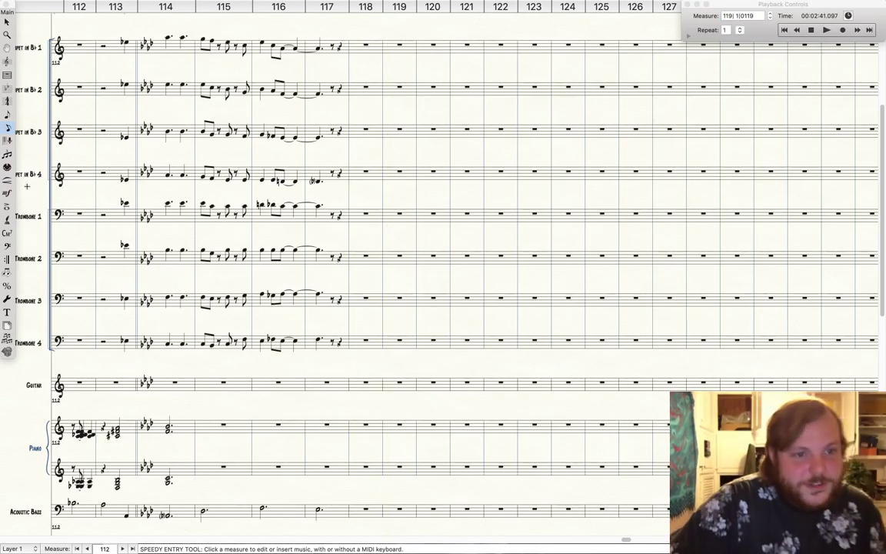
Copy the Acoustic Bass notes of measures 114 and 116 into measures 118 and 119 respectively
left_click(8, 127)
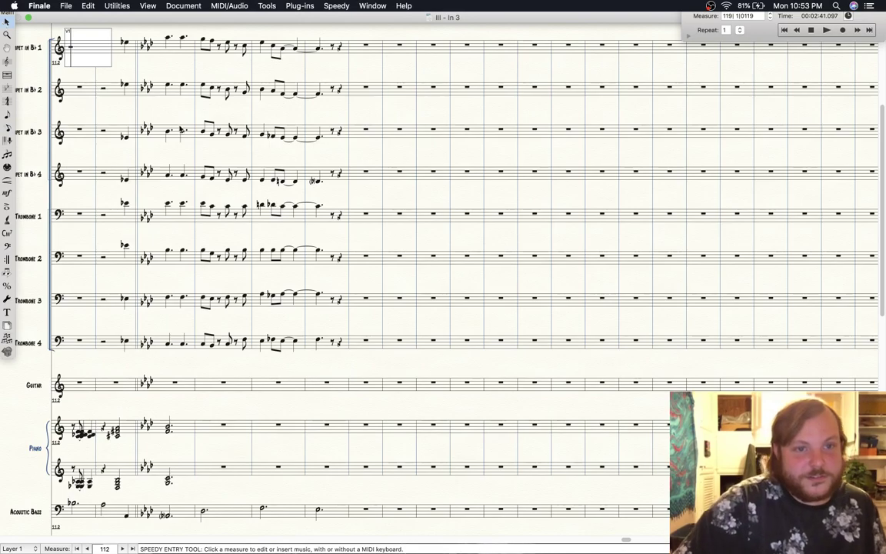
left_click(7, 22)
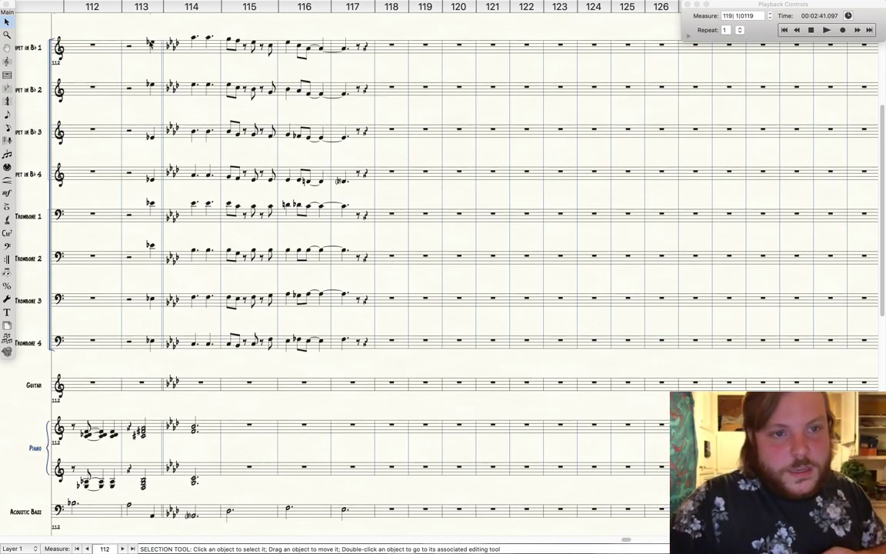
left_click_drag(132, 27, 222, 355)
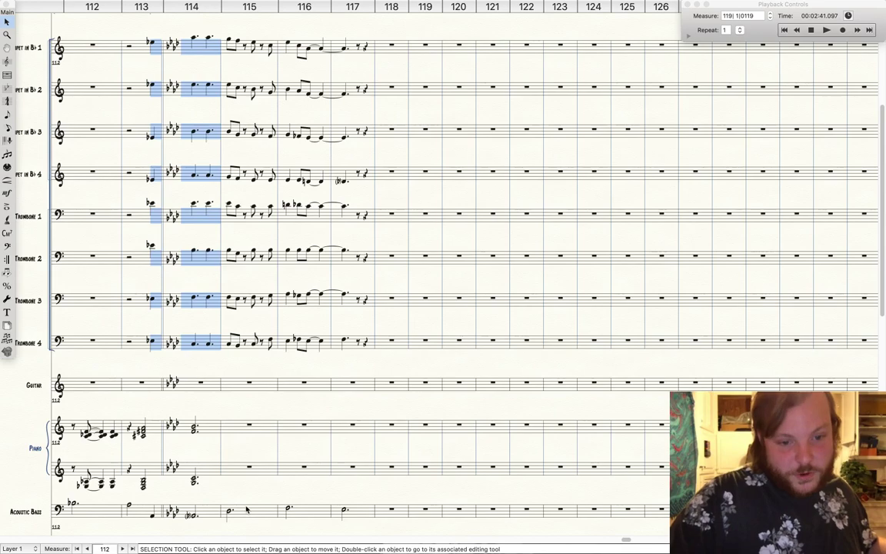
left_click_drag(183, 505, 229, 511)
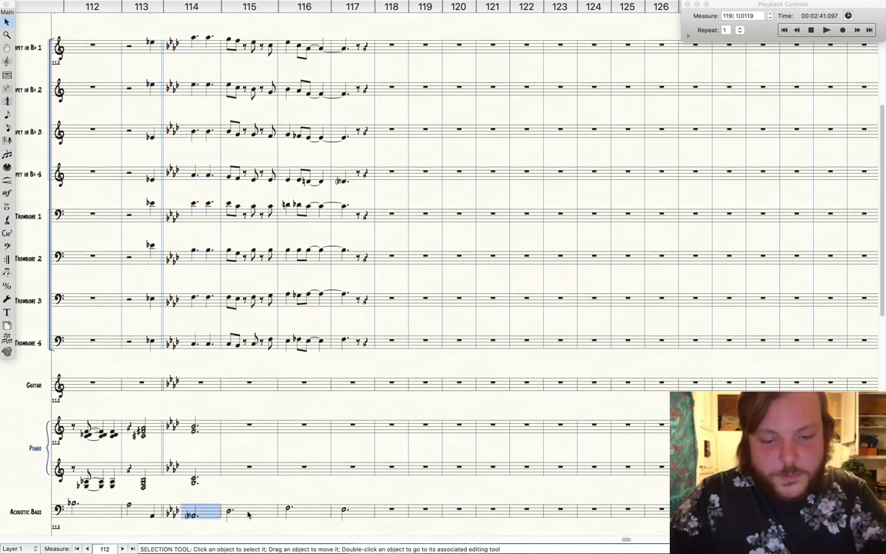
left_click(389, 513, "alt")
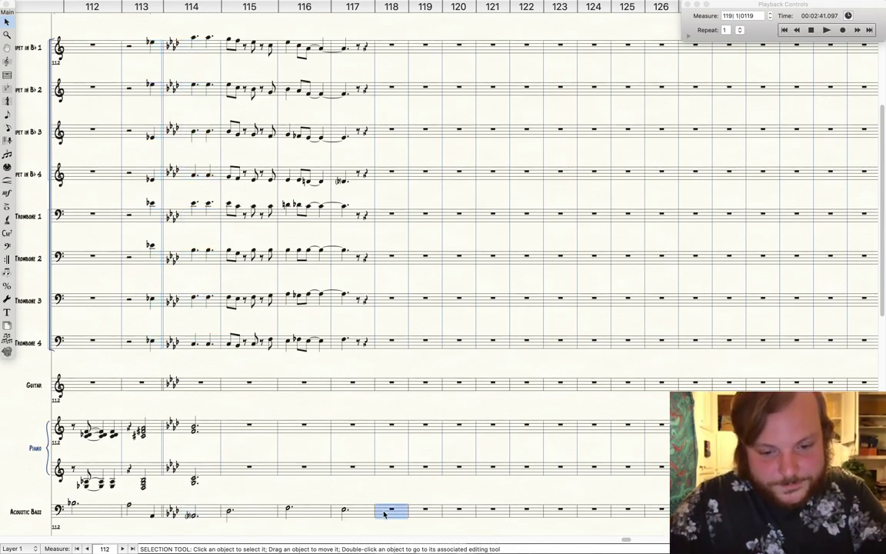
left_click(311, 519)
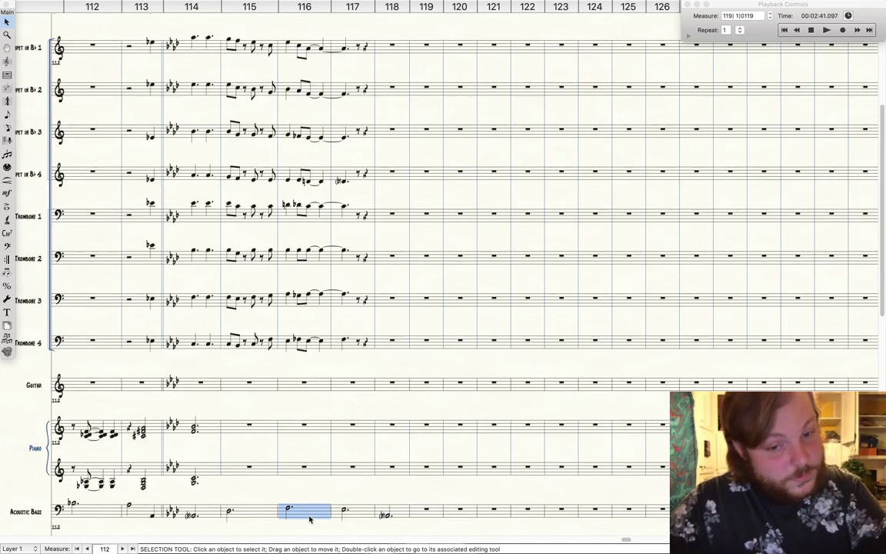
left_click(417, 514)
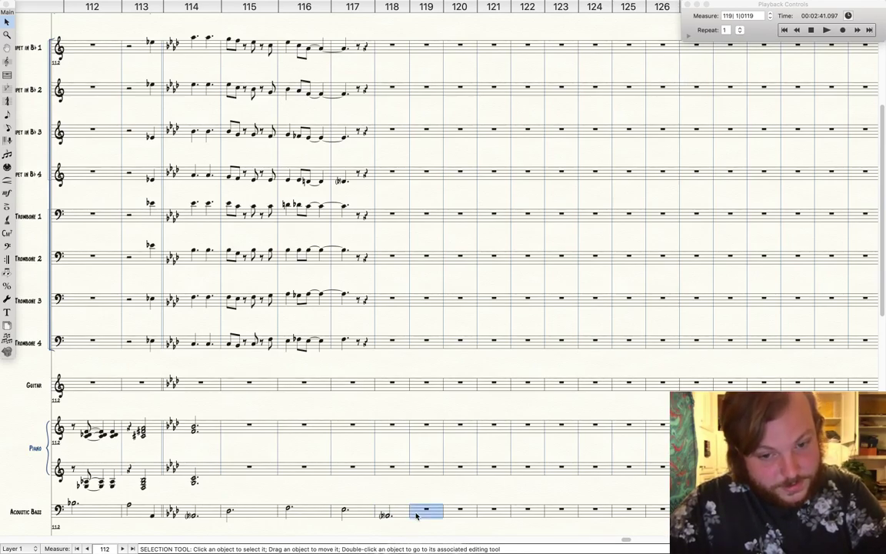
key("super+v")
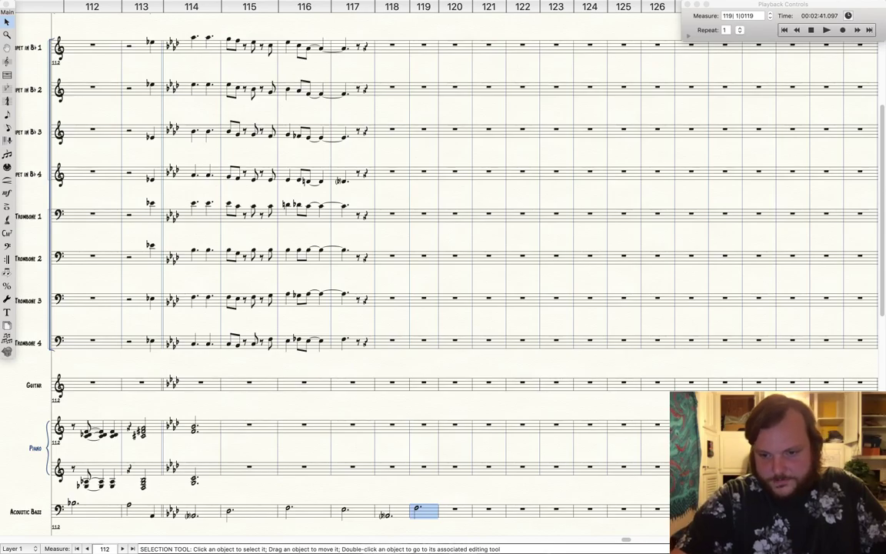
Switch to Safari to check the YouTube Studio live stream page, and return to the full band score in Finale
key("super+Tab")
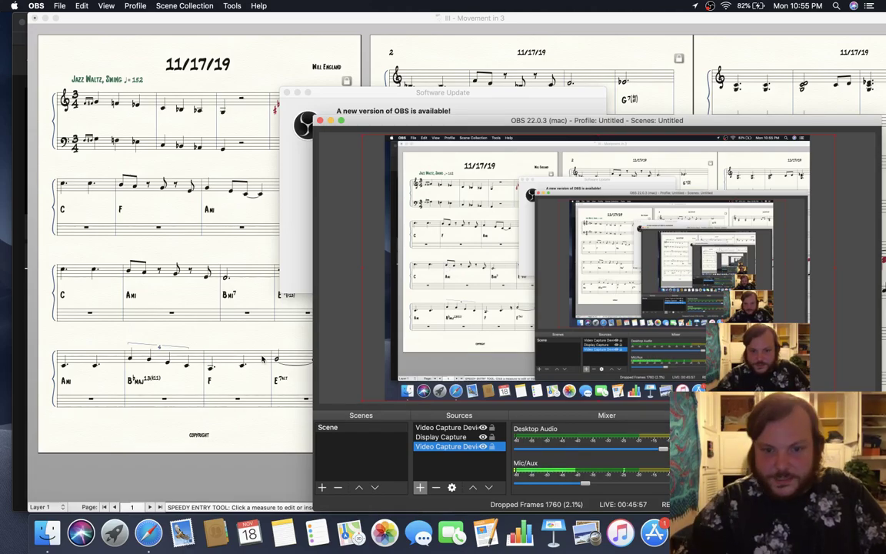
left_click(149, 530)
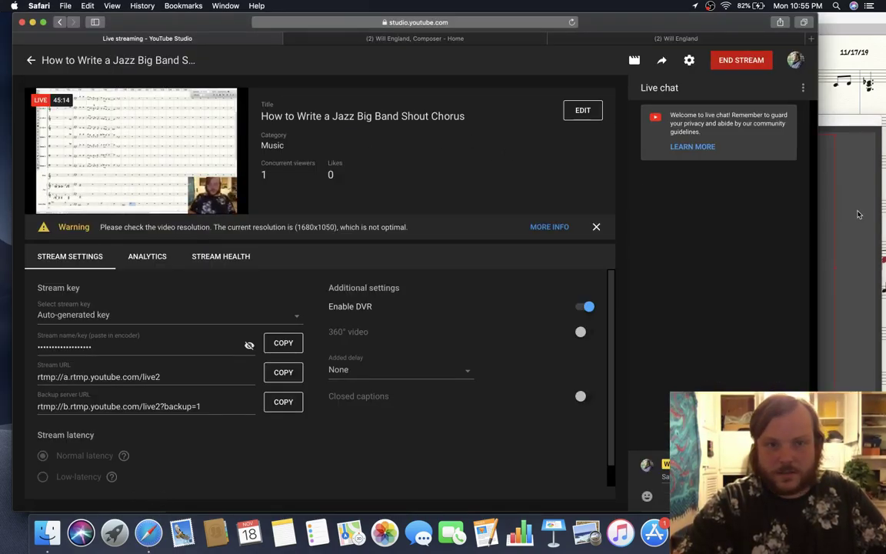
key("super+Tab")
left_click(854, 94)
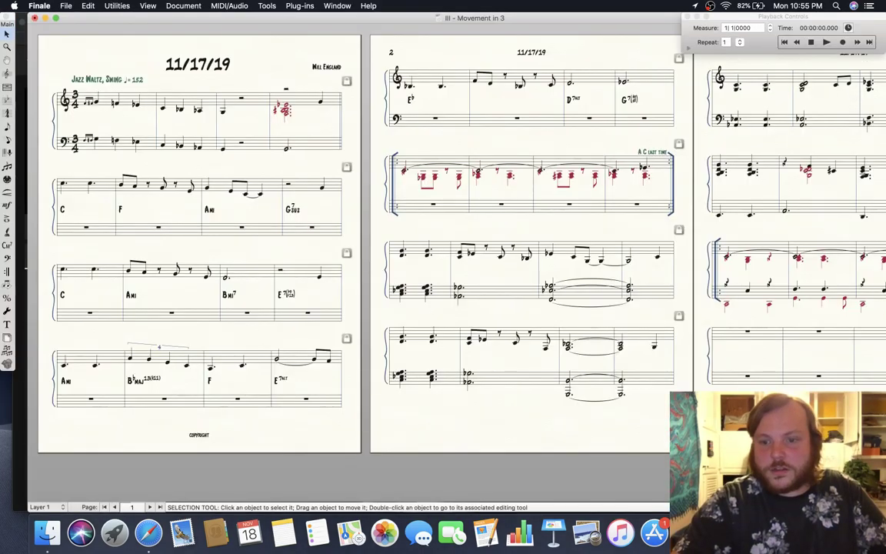
key("super+grave")
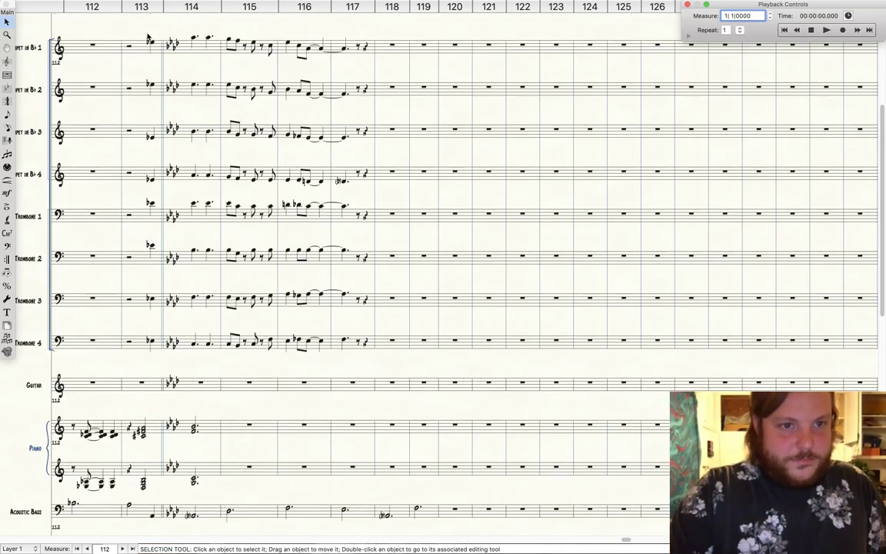
Copy all trumpet and trombone parts from the last beat of measure 113 through measure 115 to the last beat of measure 117 onward
left_click(424, 511)
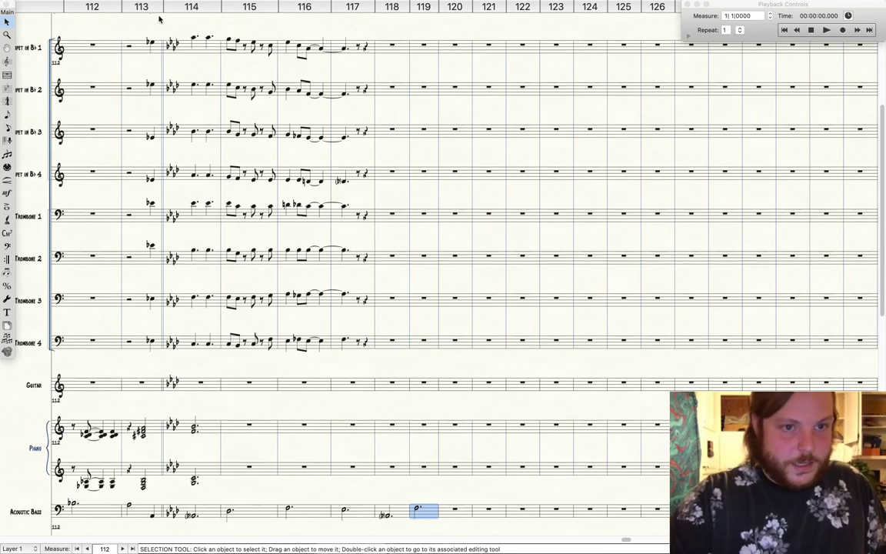
left_click_drag(148, 29, 251, 319)
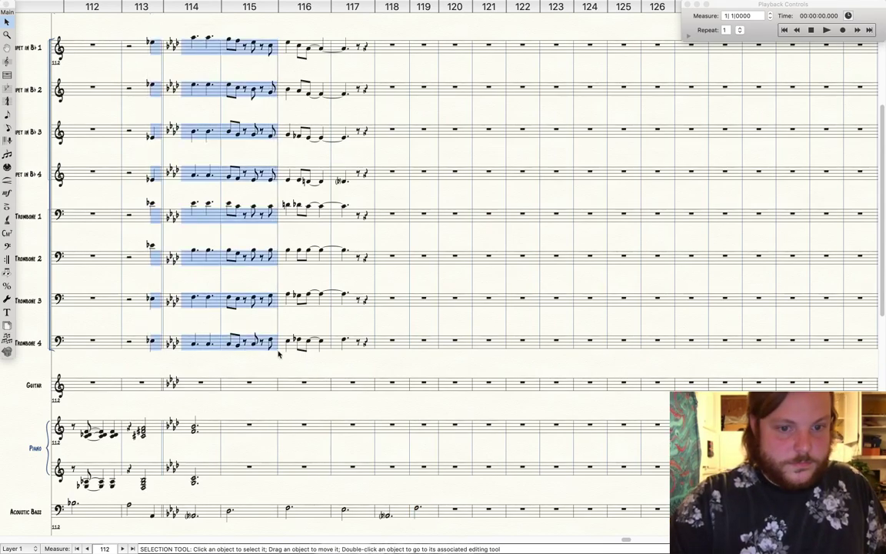
left_click_drag(155, 48, 368, 59)
left_click(406, 30)
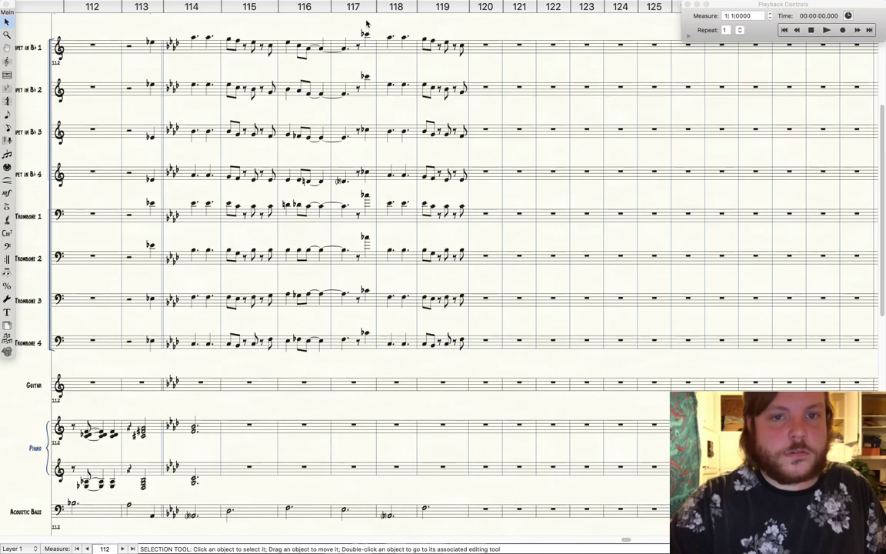
Try to transpose the brass pickup notes on the last beat of measure 117 down diatonically by a sixth
left_click_drag(363, 28, 372, 346)
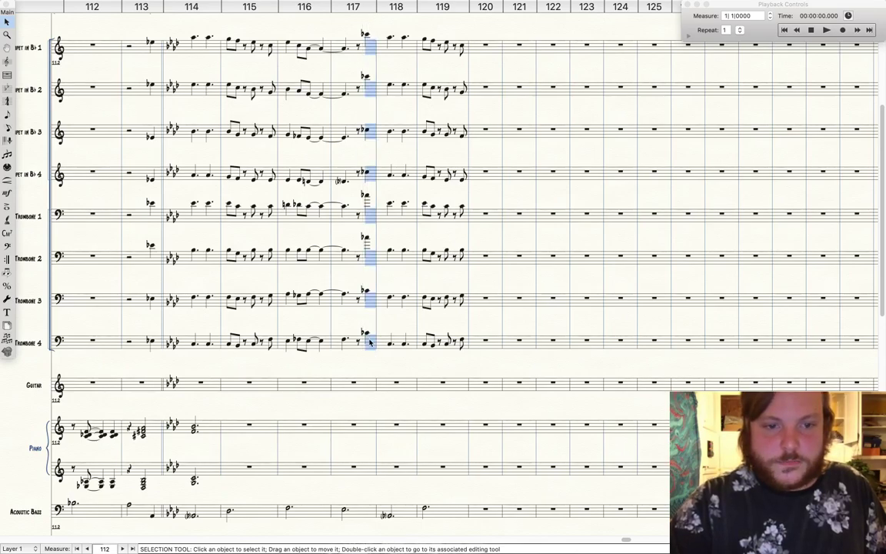
right_click(370, 343)
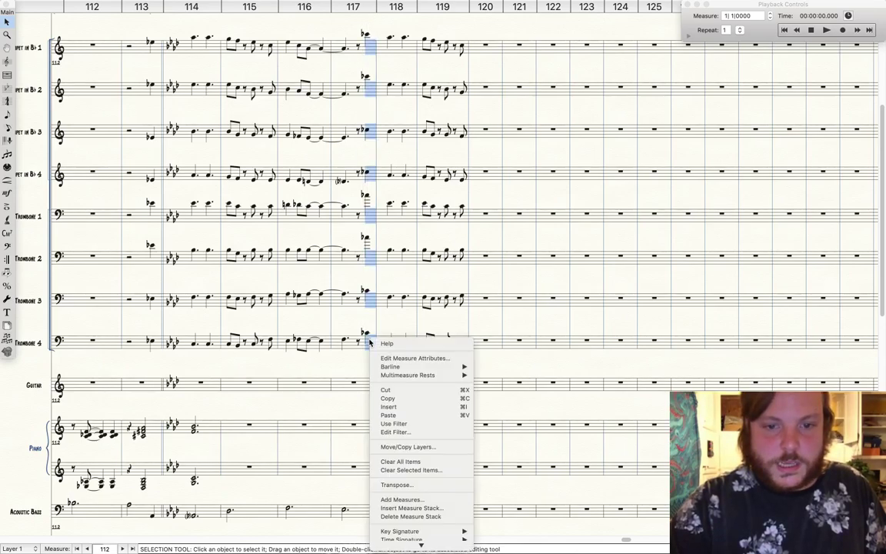
left_click(404, 485)
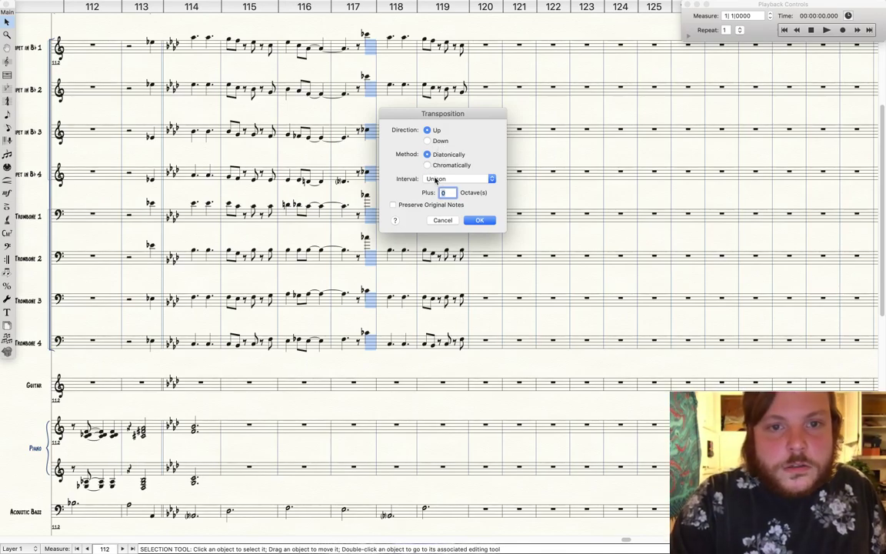
left_click(428, 142)
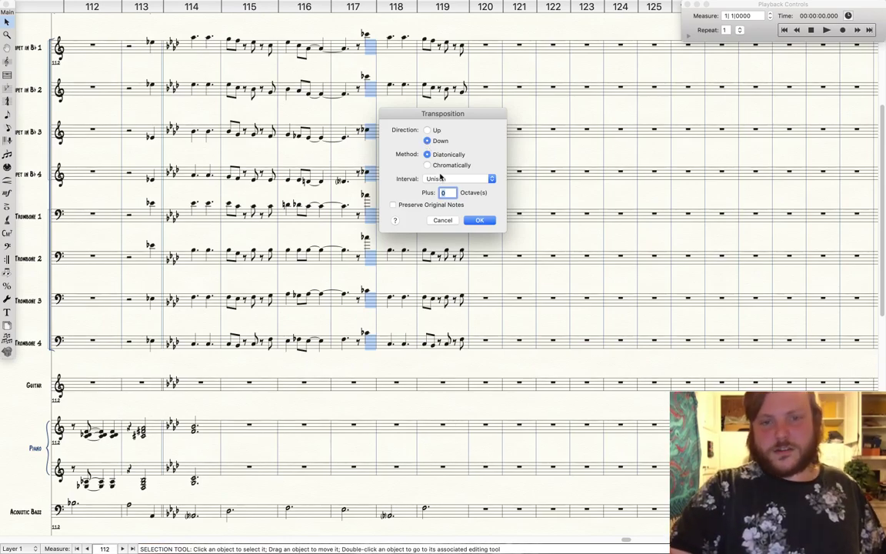
left_click(427, 165)
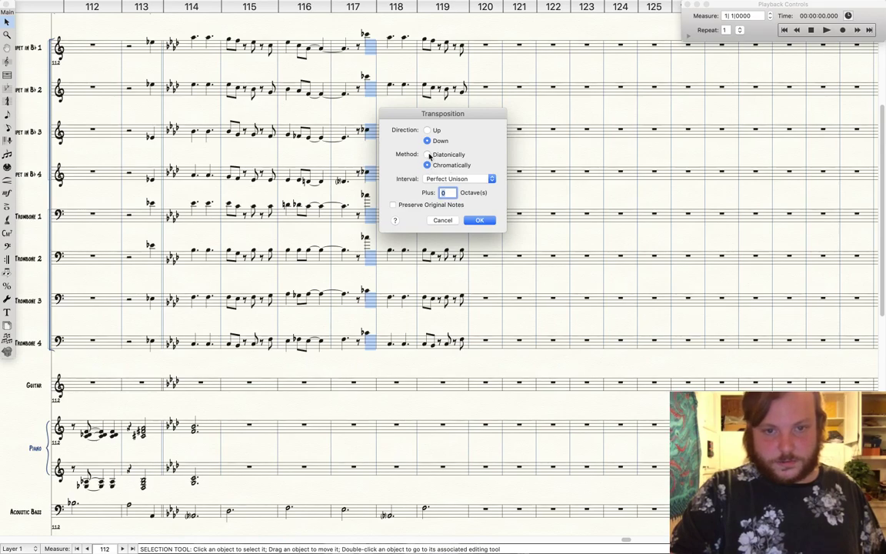
left_click(429, 155)
left_click(437, 180)
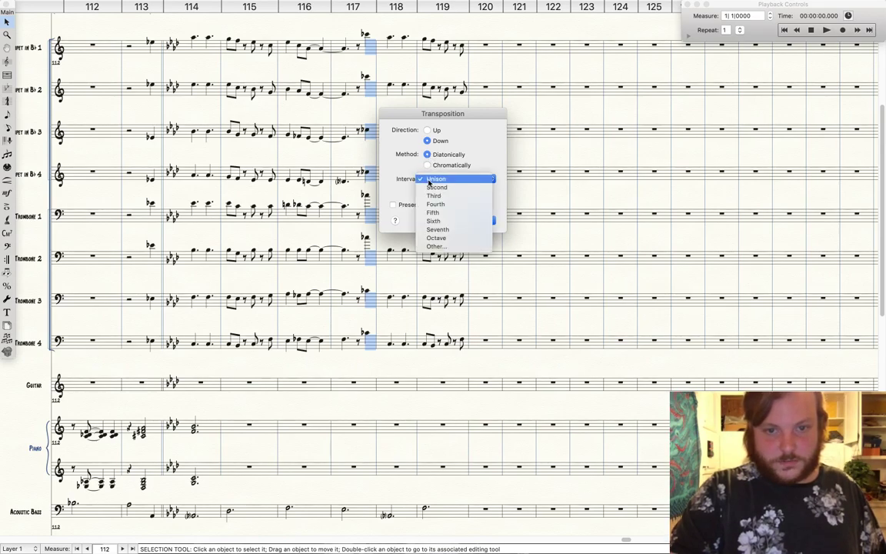
left_click(430, 221)
left_click(473, 221)
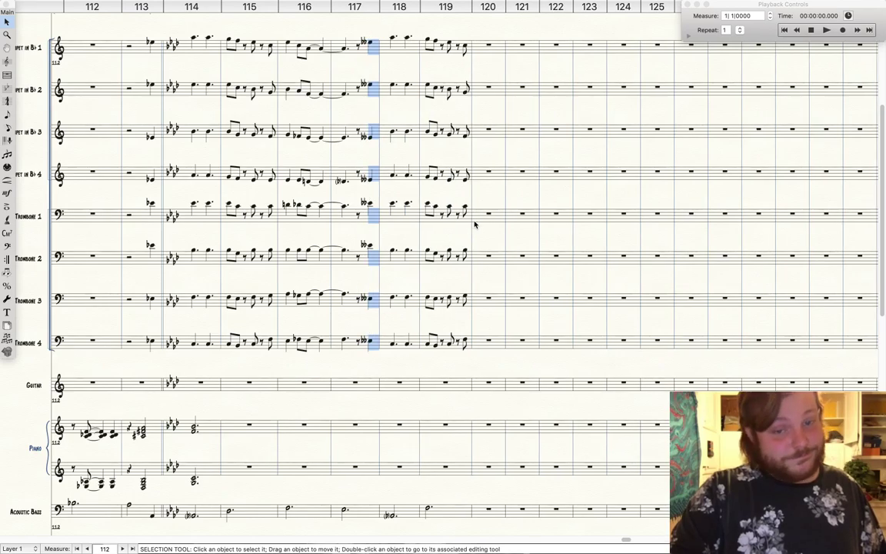
Try to transpose the measure 117 brass pickup notes down chromatically by a major sixth instead
right_click(372, 51)
left_click(400, 194)
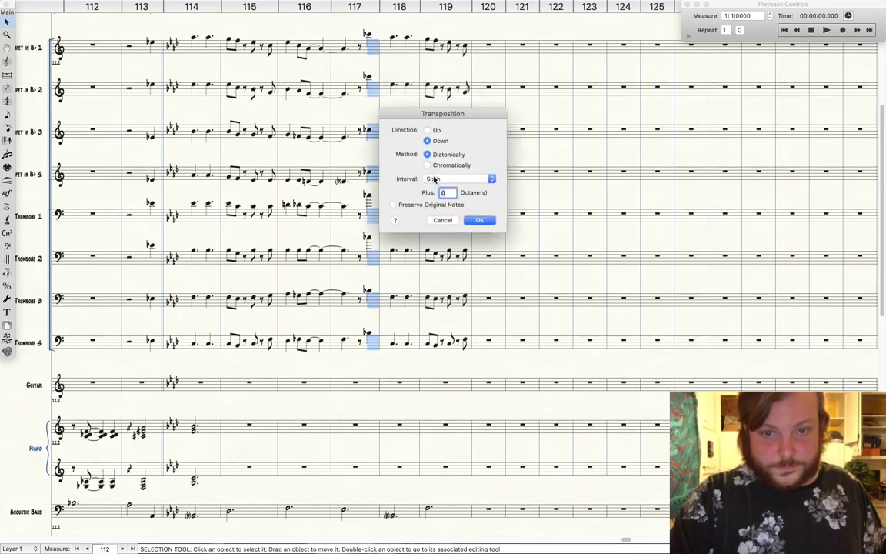
left_click(446, 166)
left_click(459, 179)
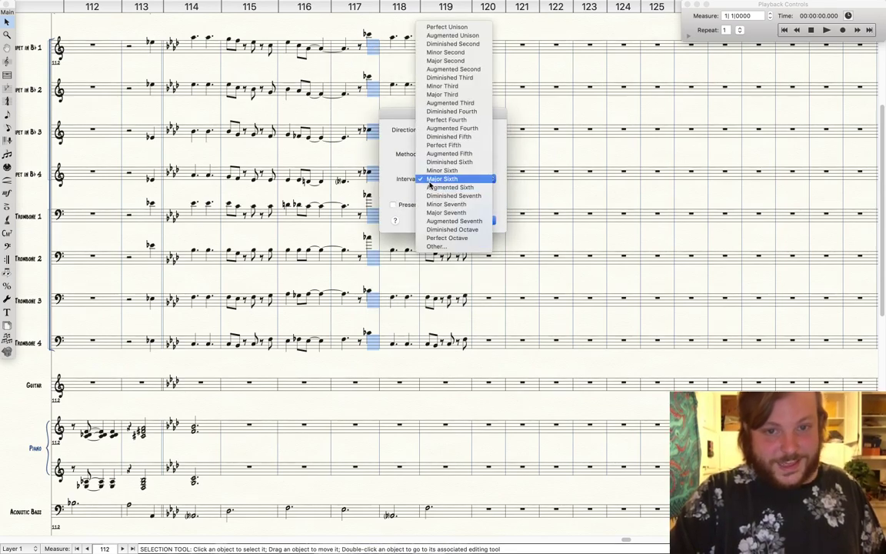
left_click(450, 179)
left_click(471, 221)
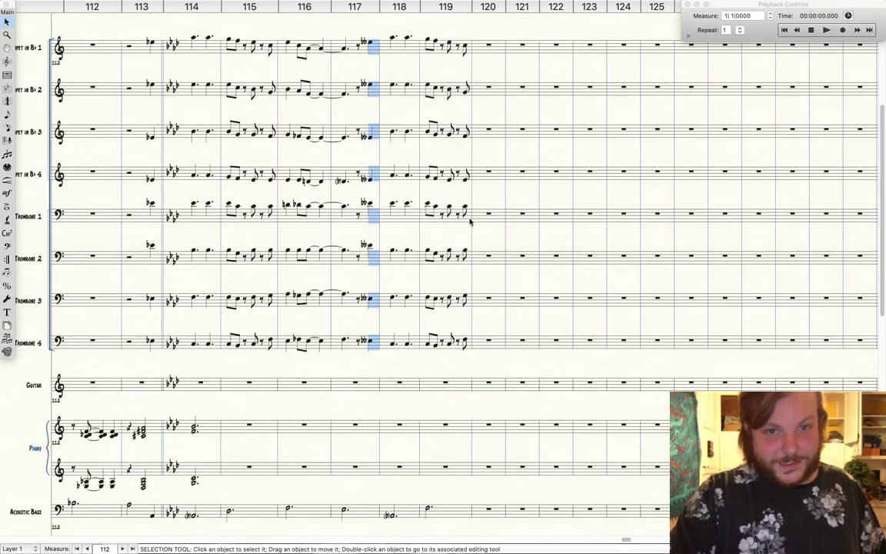
Transpose the measure 117 brass pickup notes down chromatically by a diminished sixth
right_click(368, 45)
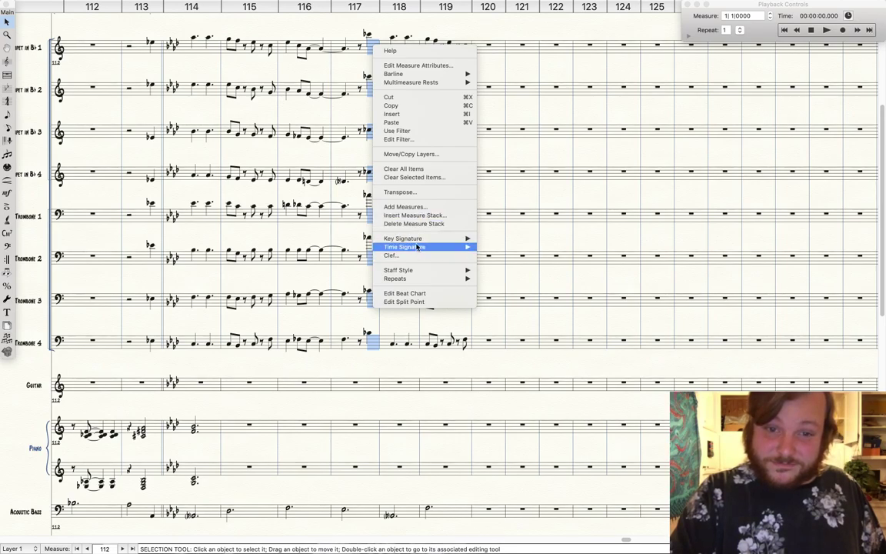
mouse_move(435, 85)
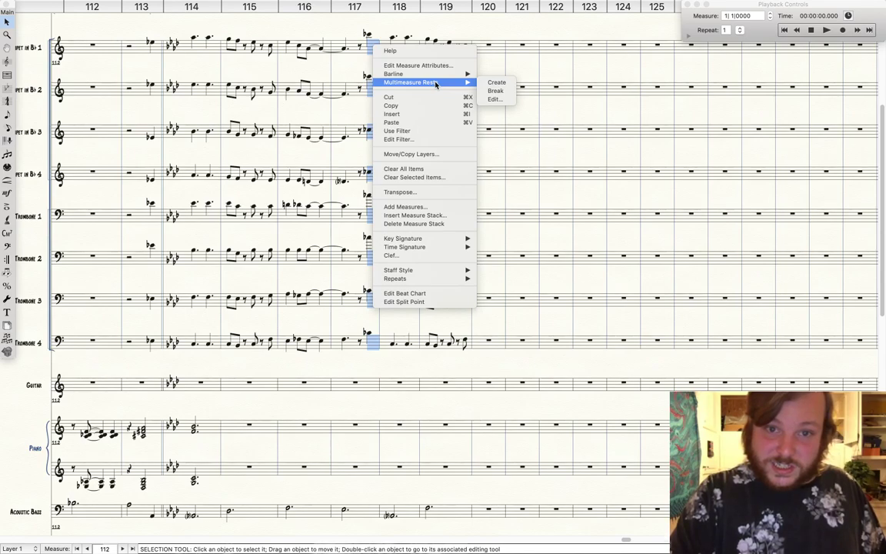
left_click(437, 192)
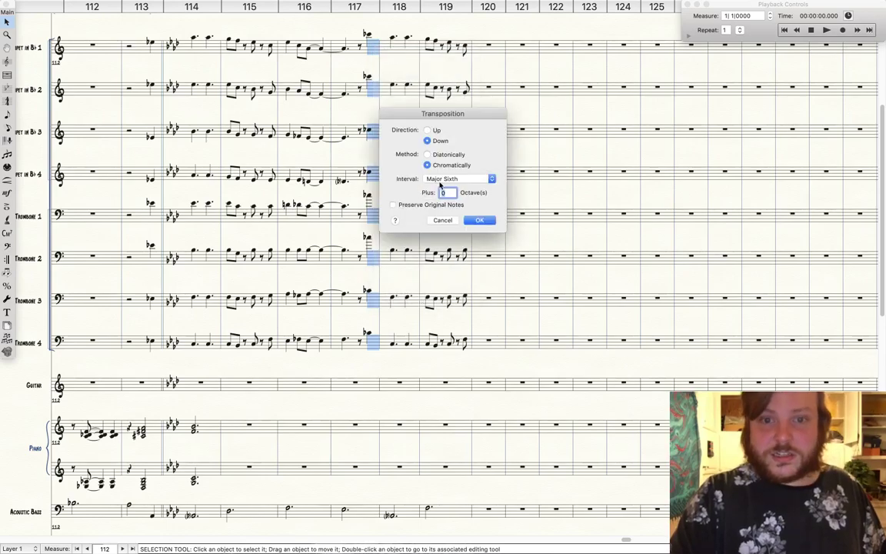
left_click(437, 180)
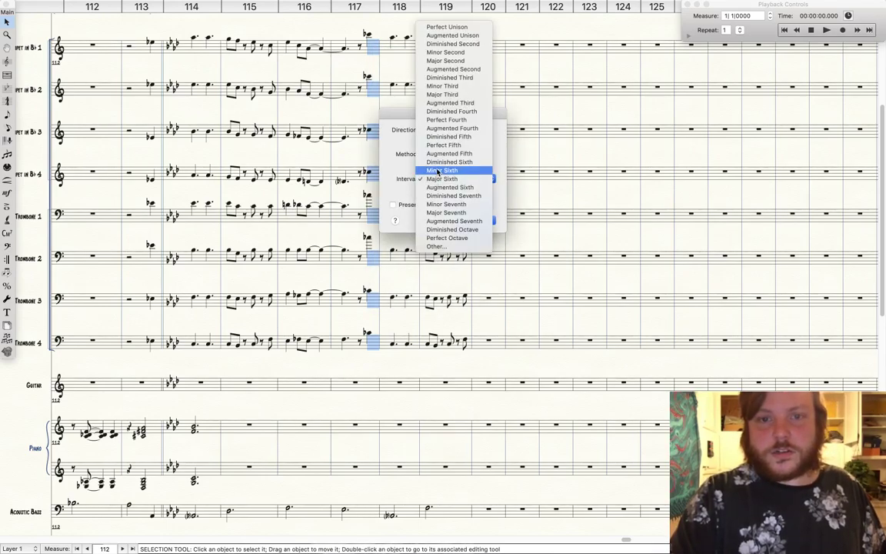
left_click(437, 162)
left_click(474, 221)
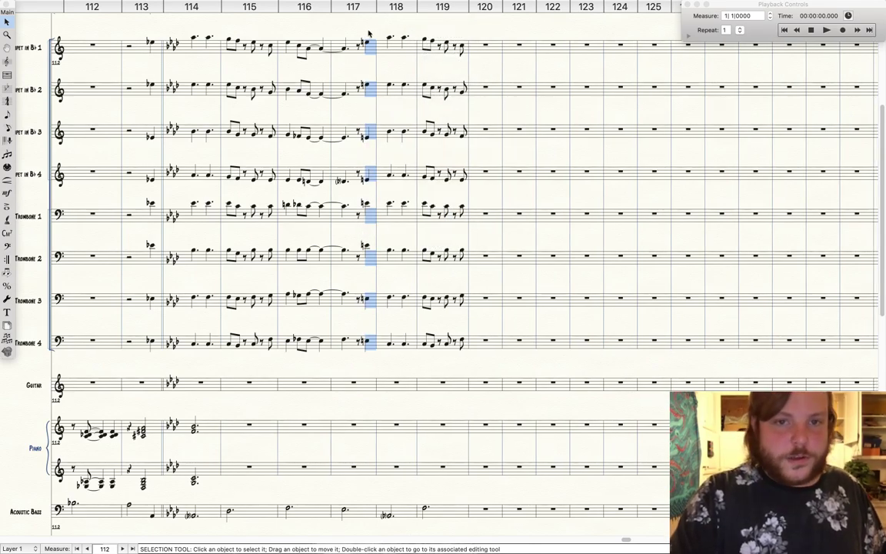
Transpose the measure 117 brass pickup notes down chromatically by an augmented unison
right_click(369, 77)
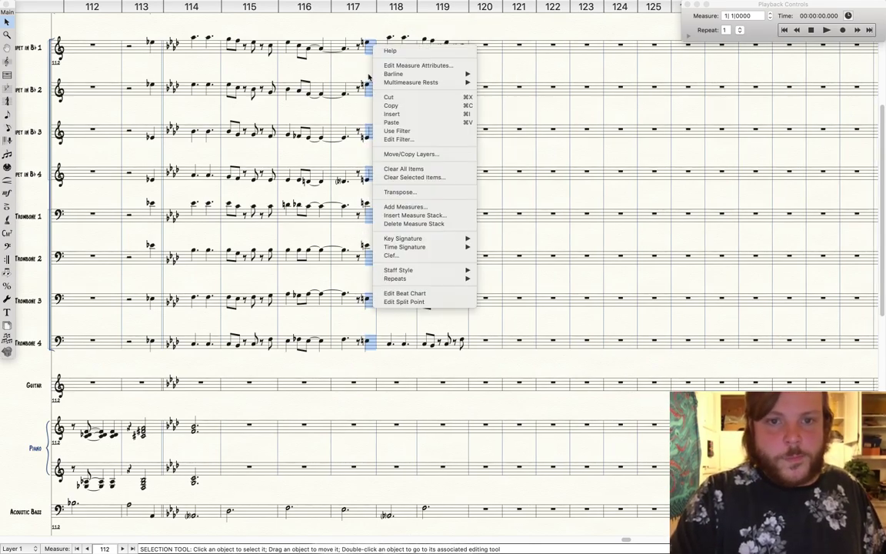
left_click(402, 191)
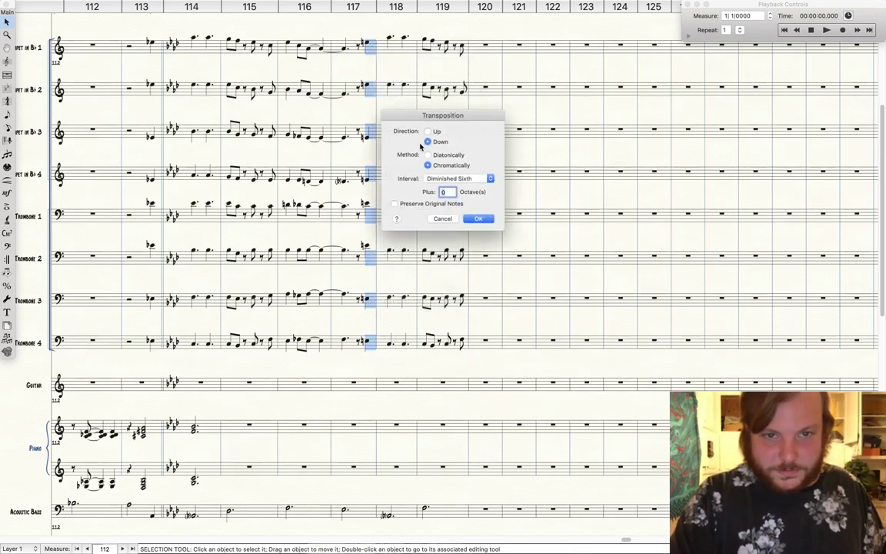
left_click(460, 178)
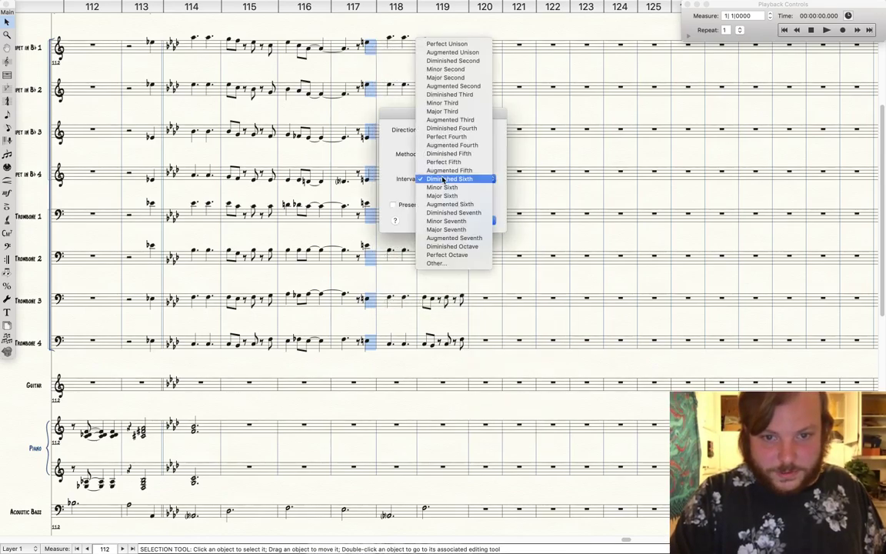
left_click(454, 52)
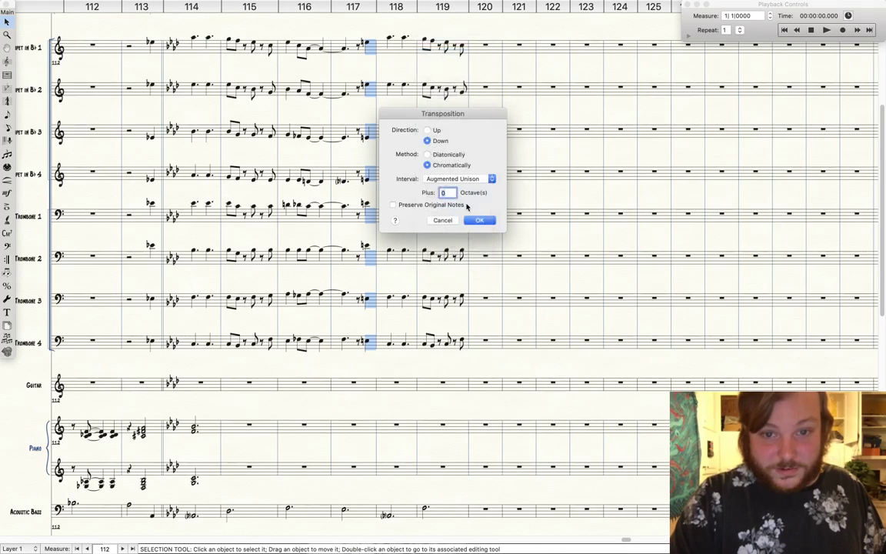
left_click(479, 221)
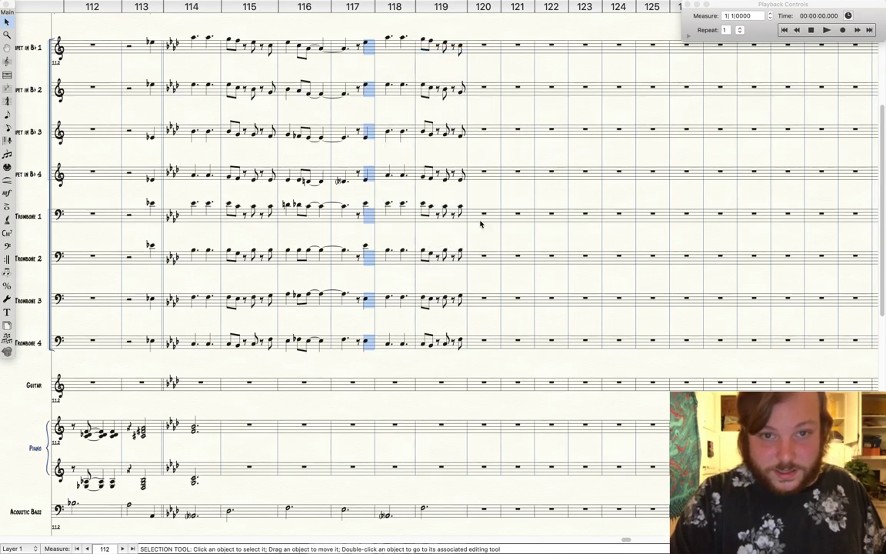
Play back the brass shout phrase from measure 112 twice to check how it sounds
left_click(387, 68)
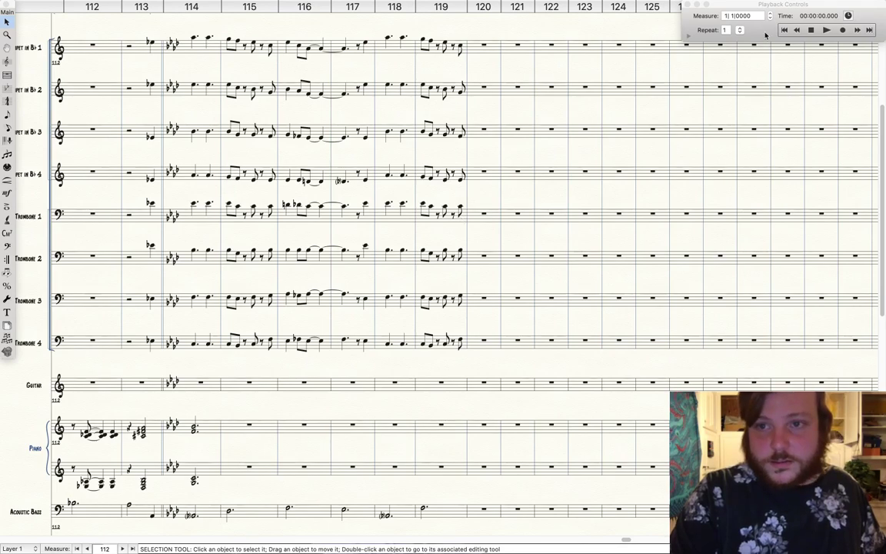
left_click(728, 27)
left_click(823, 31)
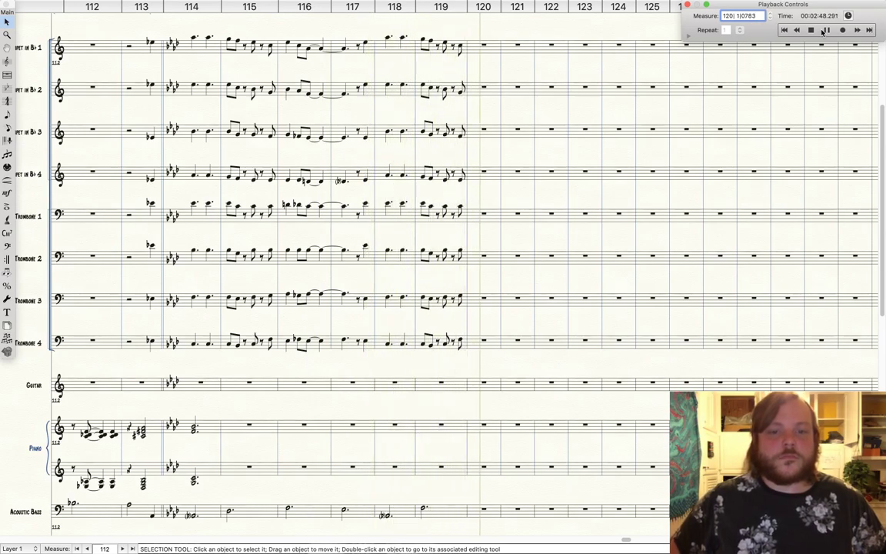
left_click(823, 31)
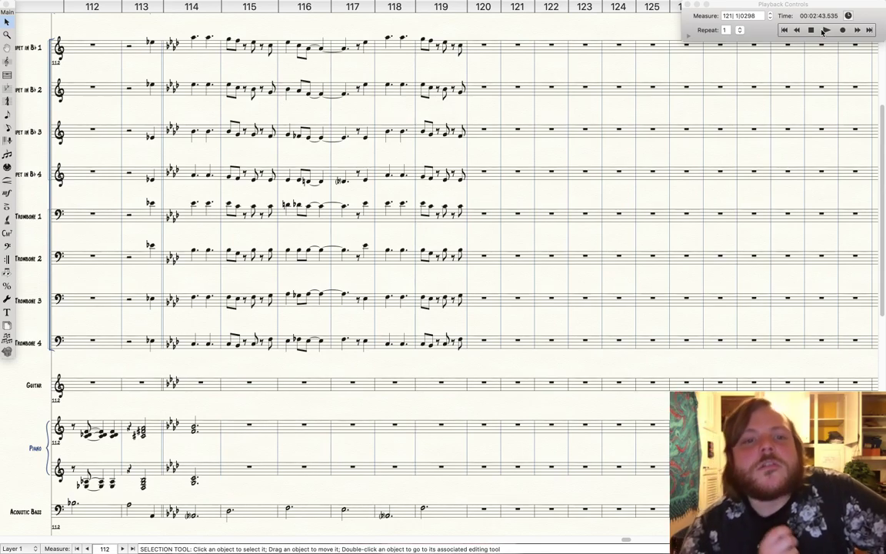
left_click(811, 29)
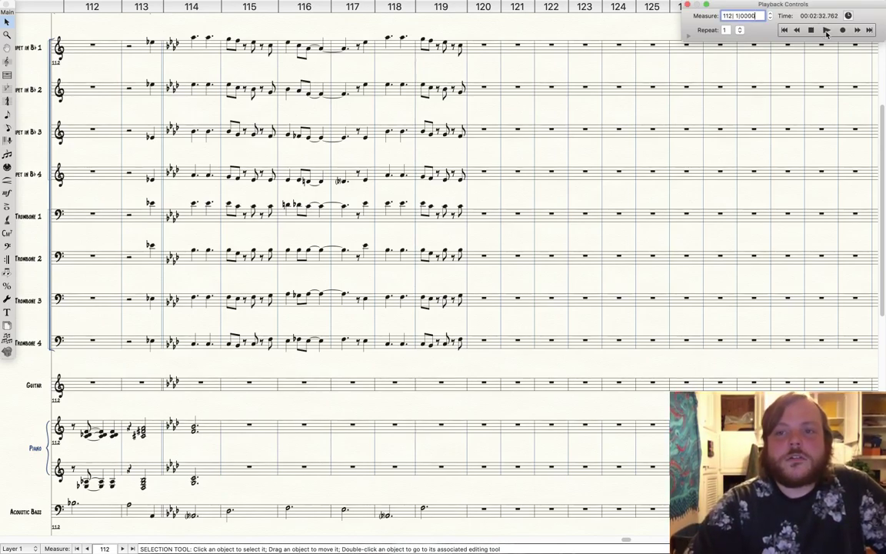
left_click(827, 30)
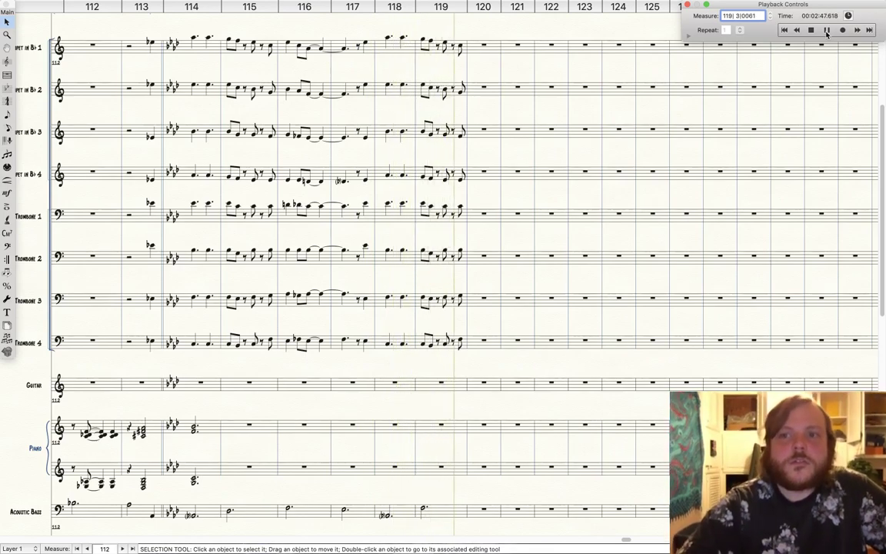
left_click(827, 31)
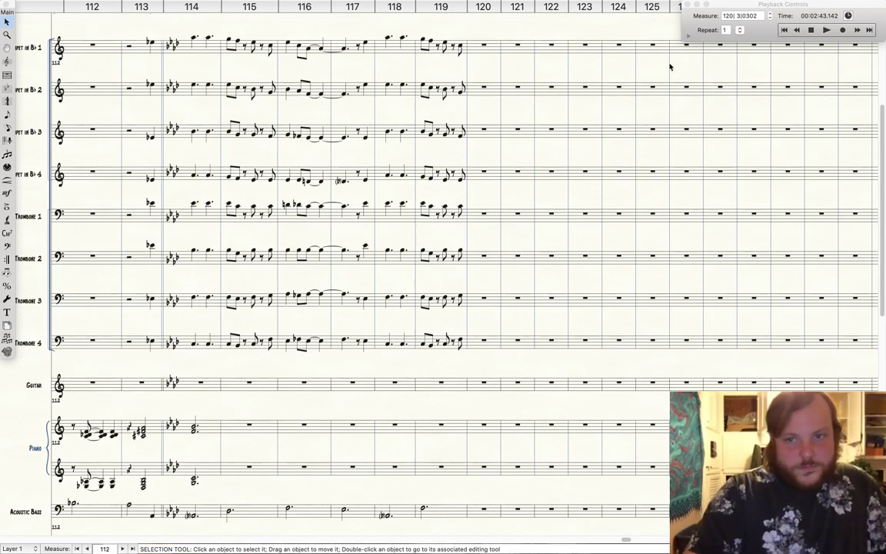
left_click(812, 30)
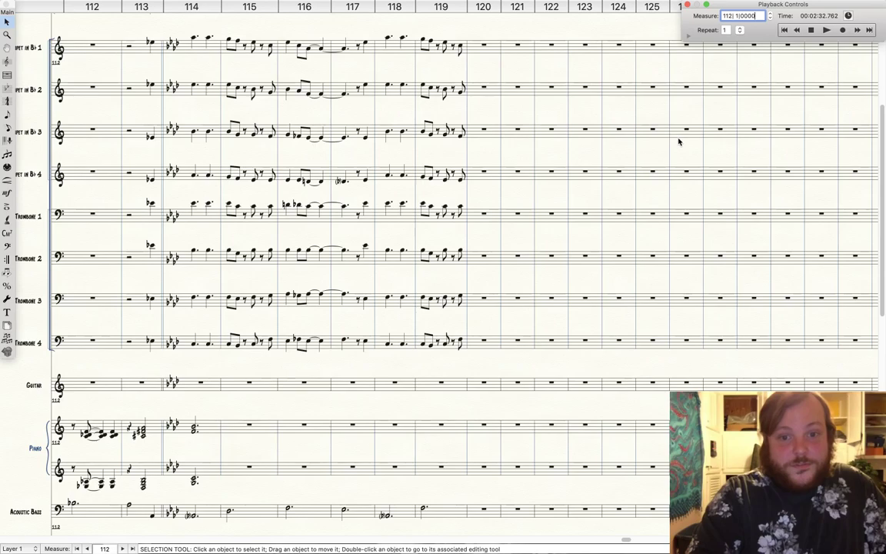
Enter a four-note dotted-half chord in measure 120 of both Trumpet 1 and Trombone 1 with Speedy Entry
scroll(680, 142, "right", 3)
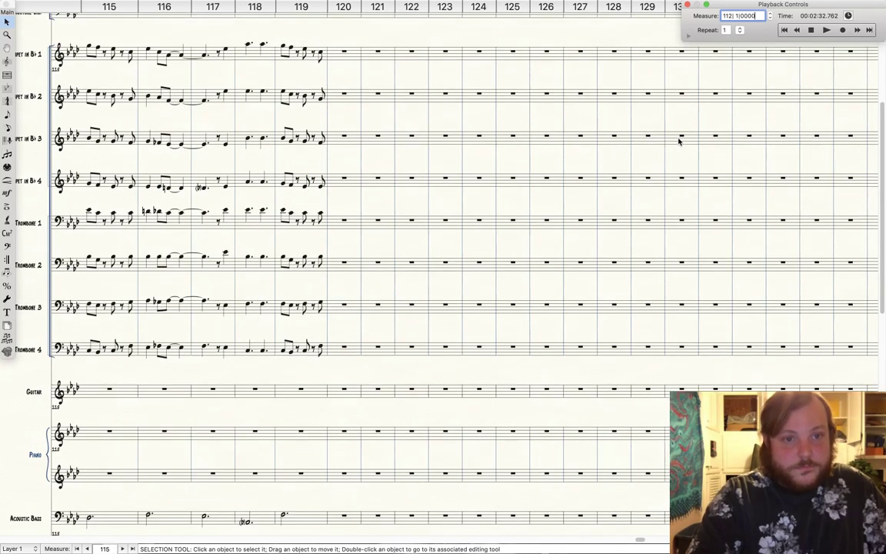
scroll(679, 141, "right", 3)
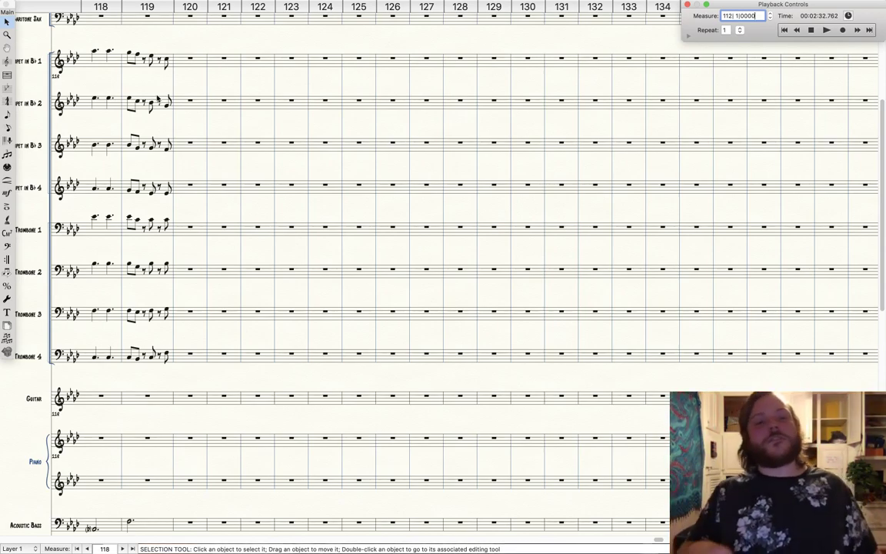
left_click(7, 127)
left_click(104, 58)
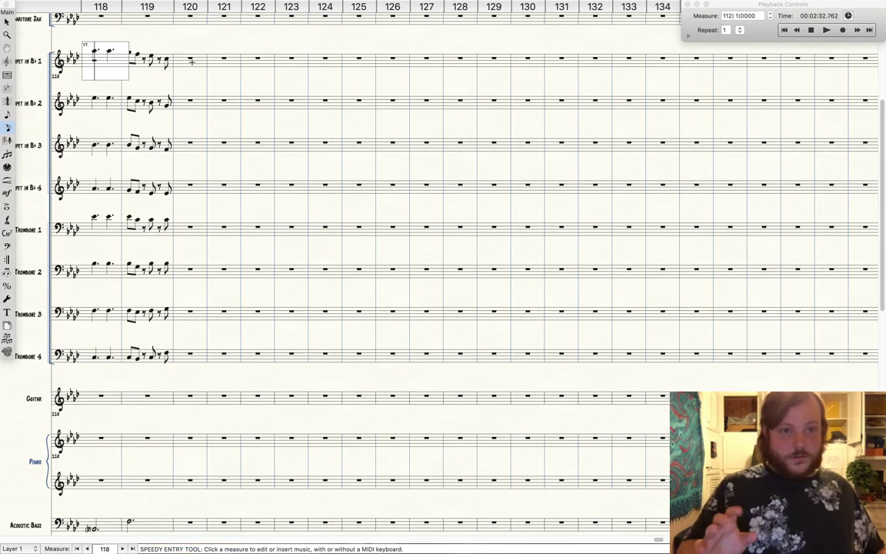
left_click(190, 61)
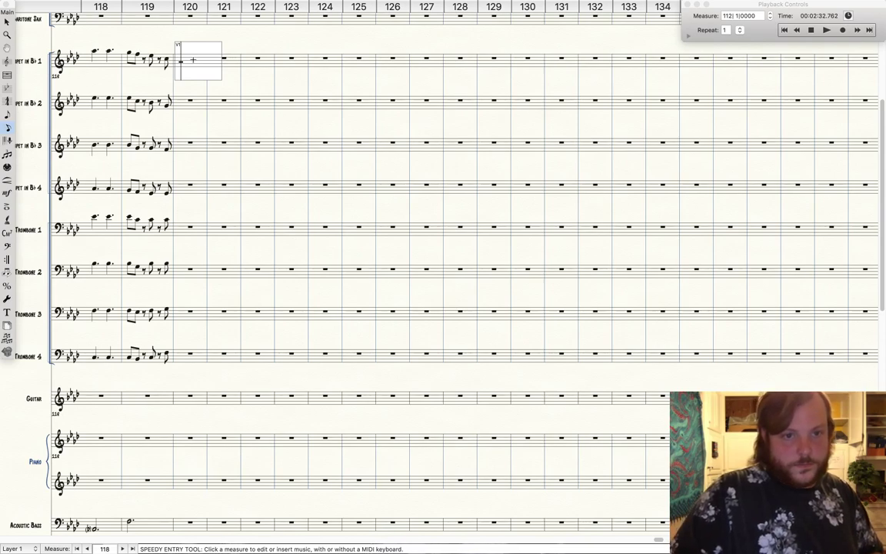
key("7")
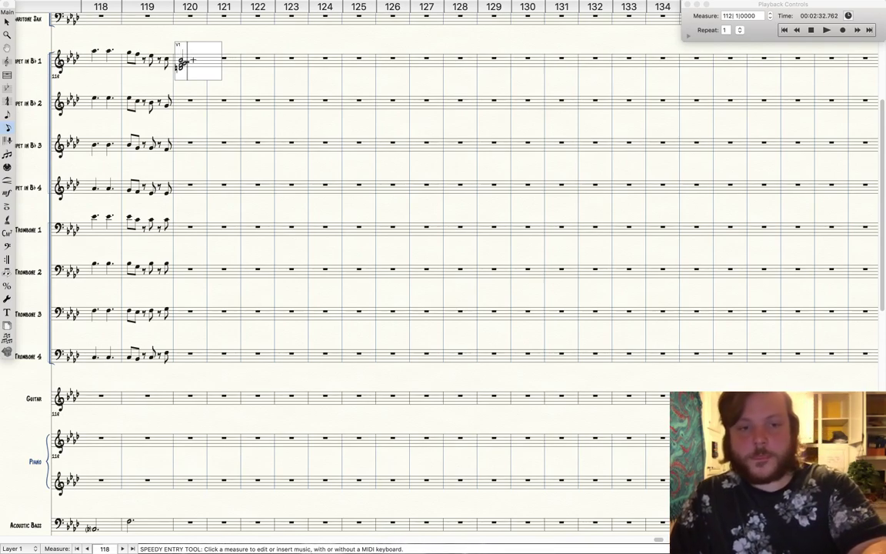
key("Right")
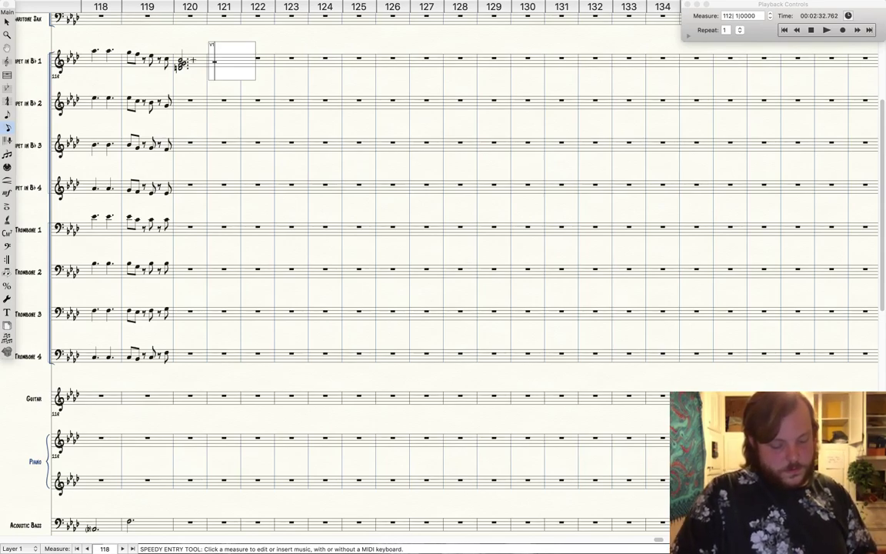
left_click(194, 229)
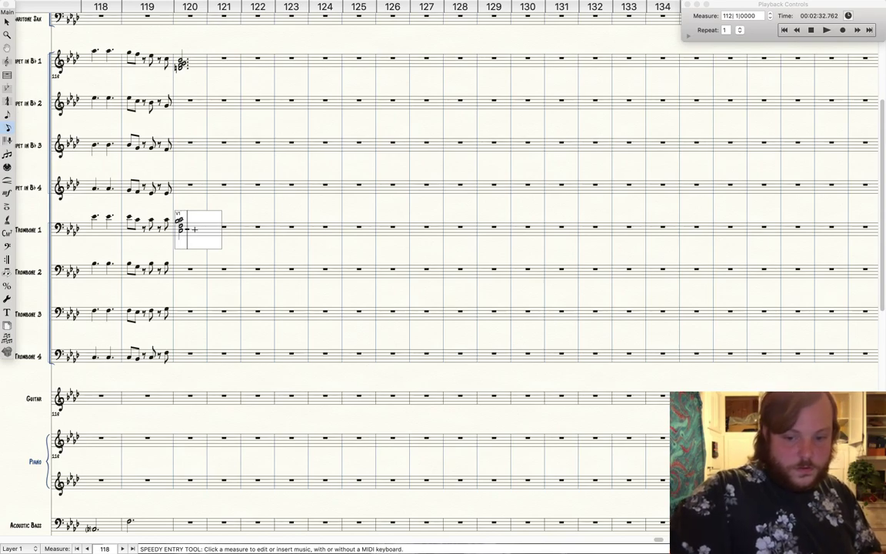
key("Right")
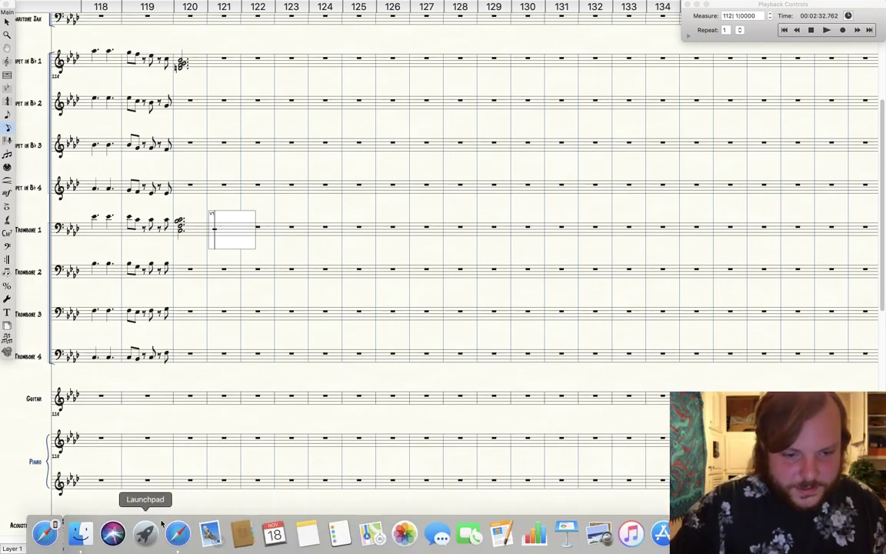
Switch to Safari to check the live stream status and chat in YouTube Studio, and return to the Finale score
left_click(177, 534)
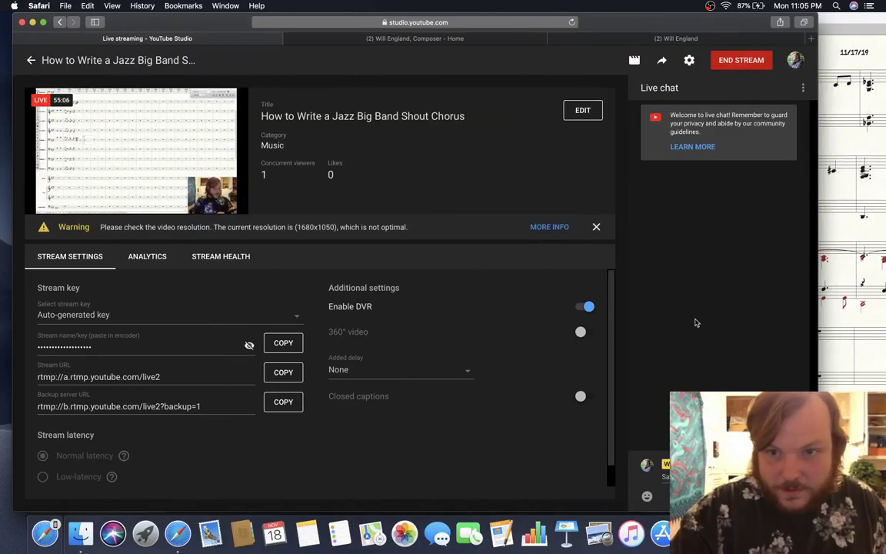
left_click(842, 323)
key("ctrl+Right")
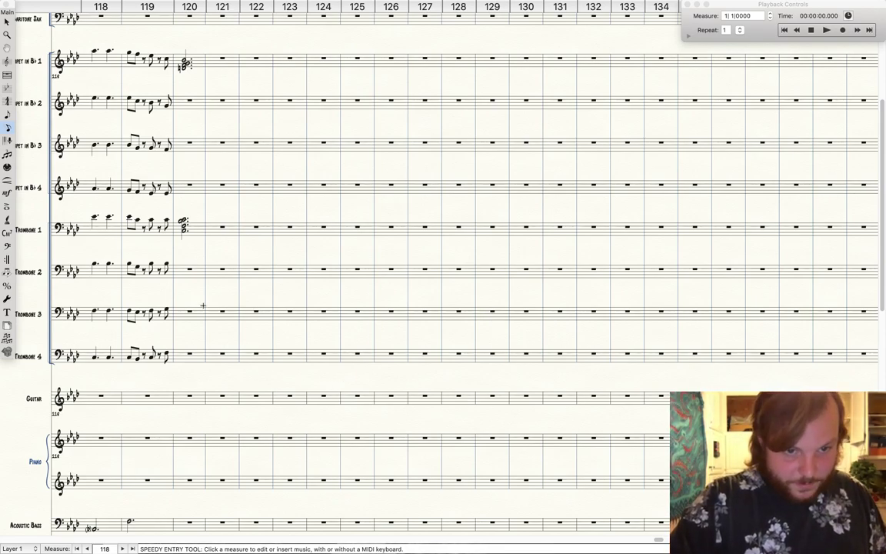
Enter a four-note dotted-quarter chord in measure 121 of Trombone 1 and Trumpet 1, filling the remaining beats with rests
left_click(214, 230)
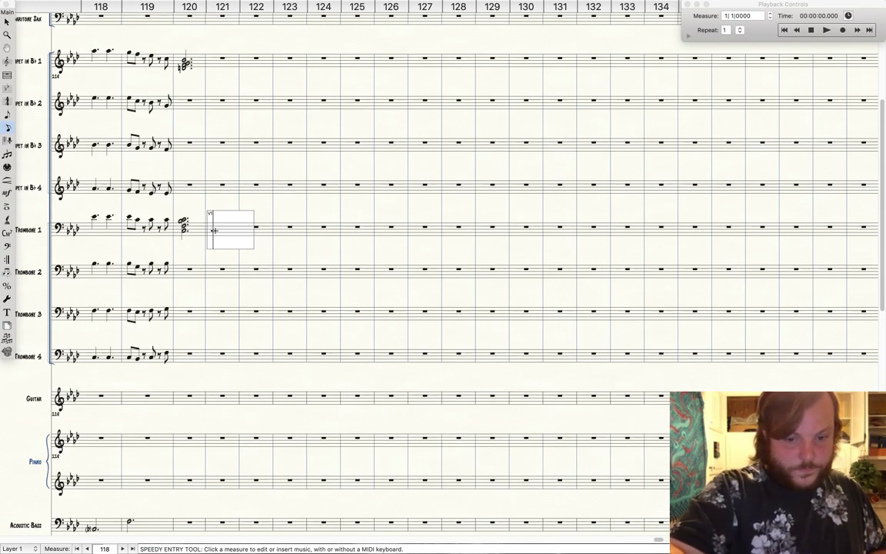
key("5")
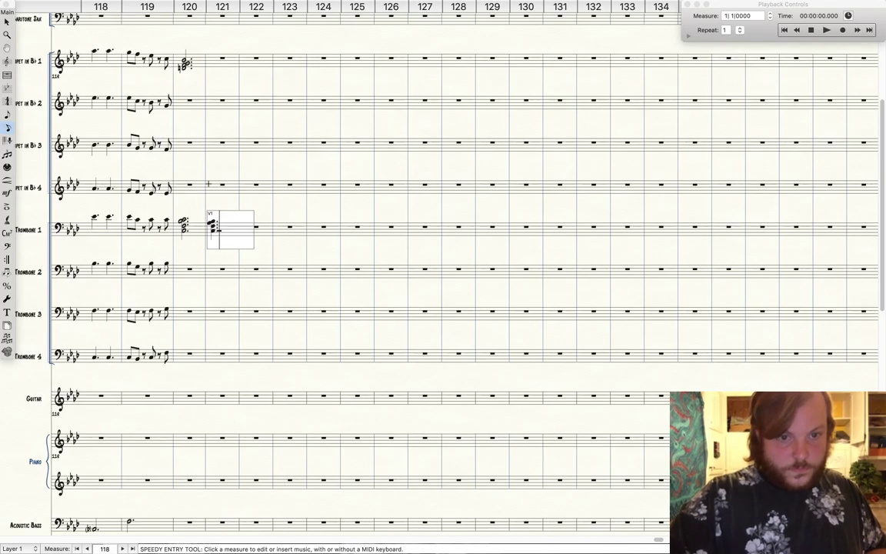
left_click(214, 64)
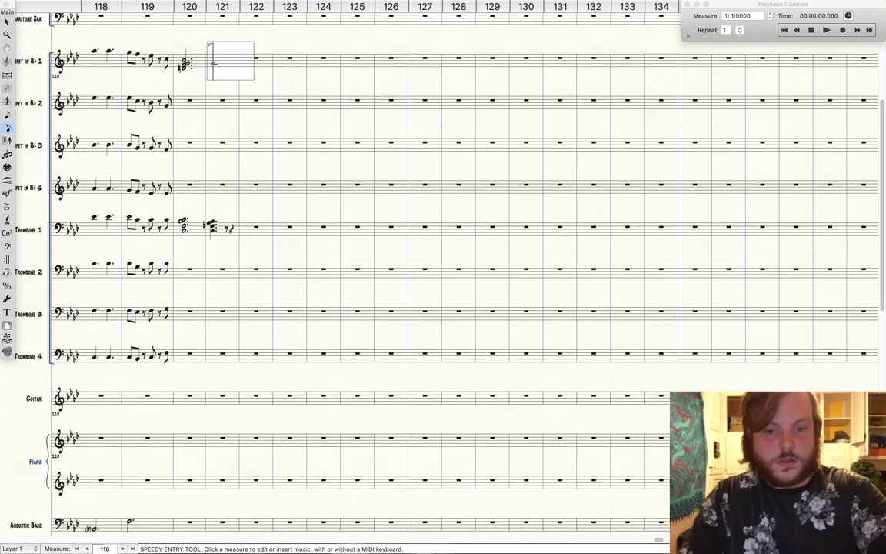
key("5")
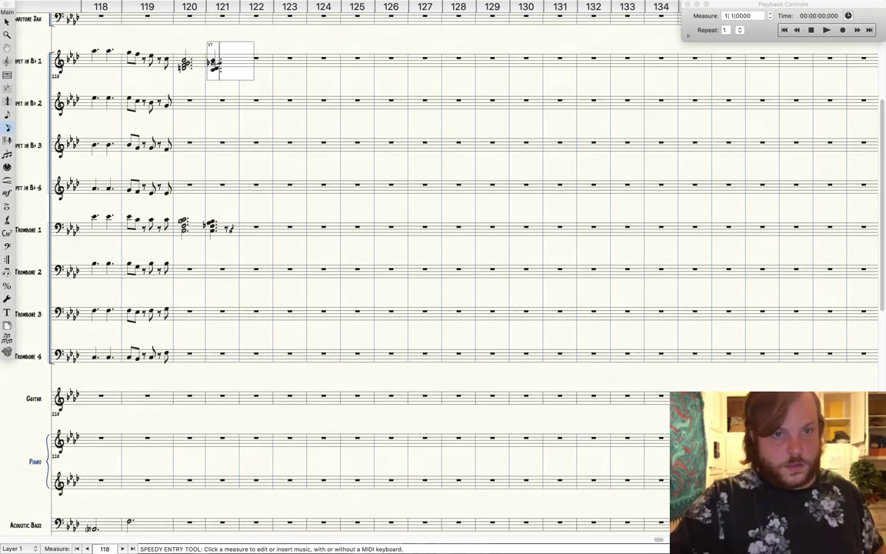
key("0")
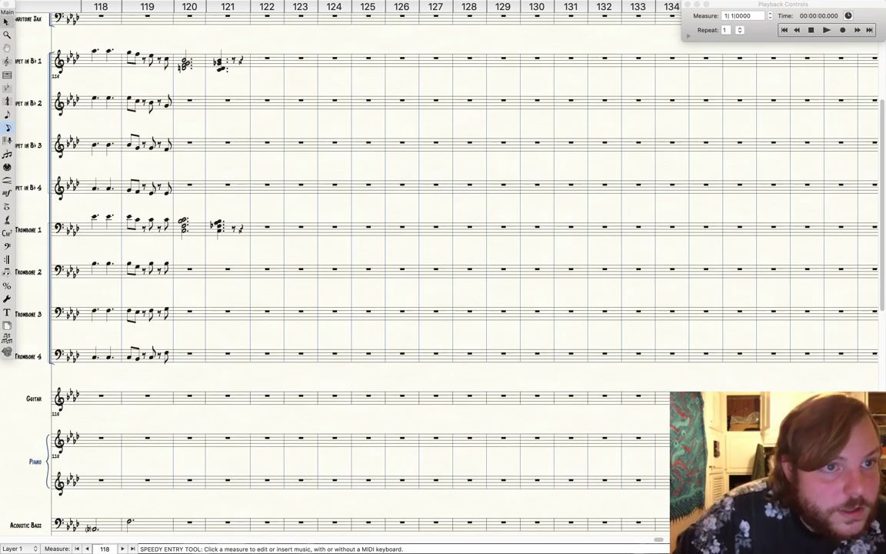
Explode the Trombone 1 chords in measures 120–121 into four existing staves starting with Trombone 1, one note per staff
left_click(7, 22)
left_click(181, 211)
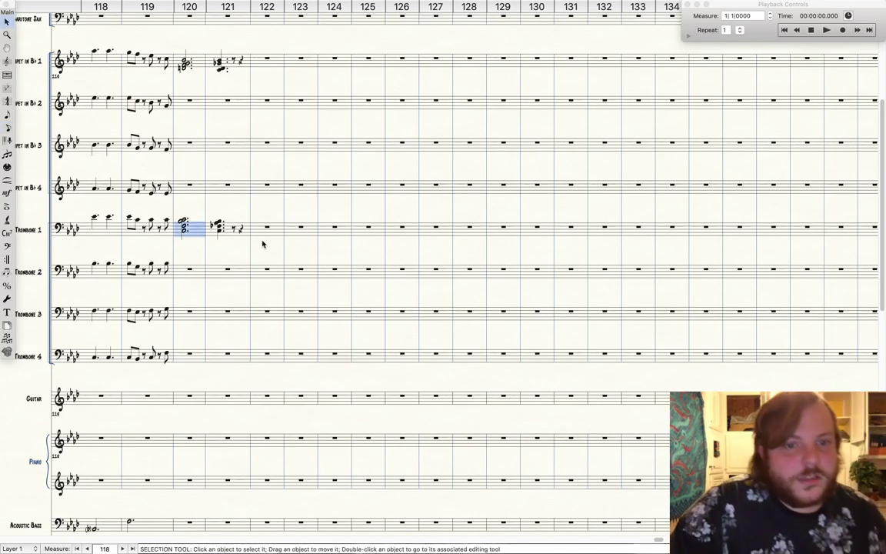
left_click(240, 231, "shift")
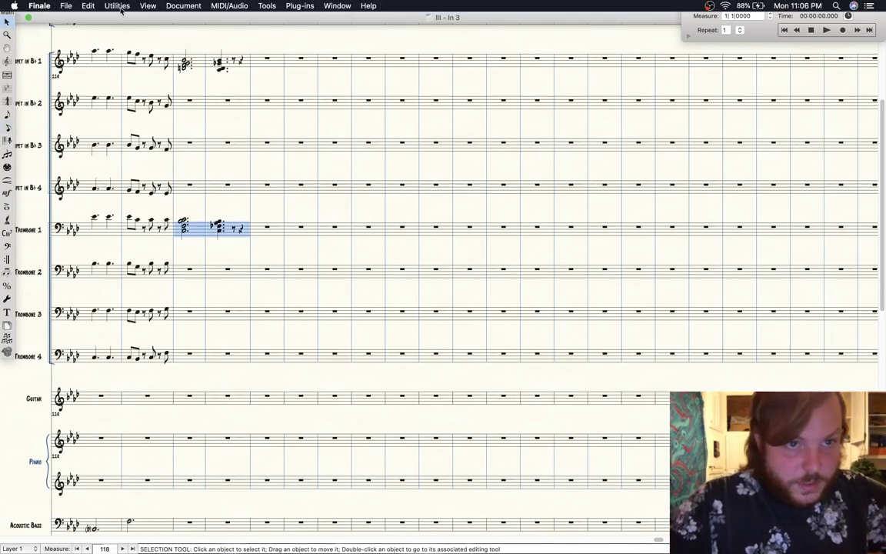
left_click(117, 6)
left_click(146, 174)
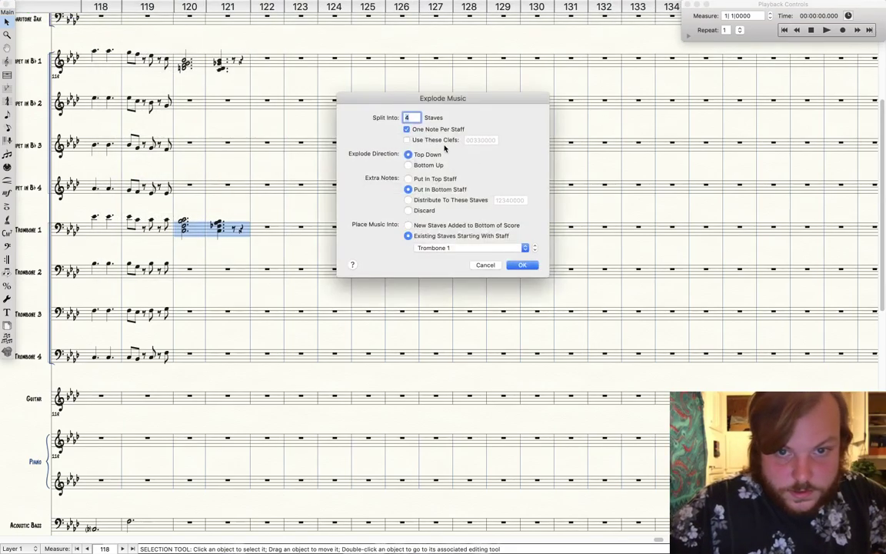
left_click(449, 249)
left_click(449, 248)
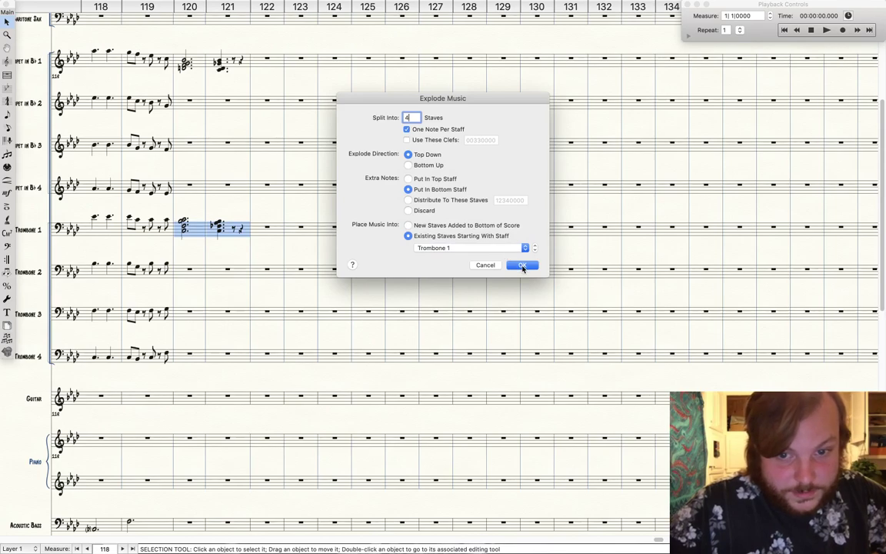
left_click(522, 266)
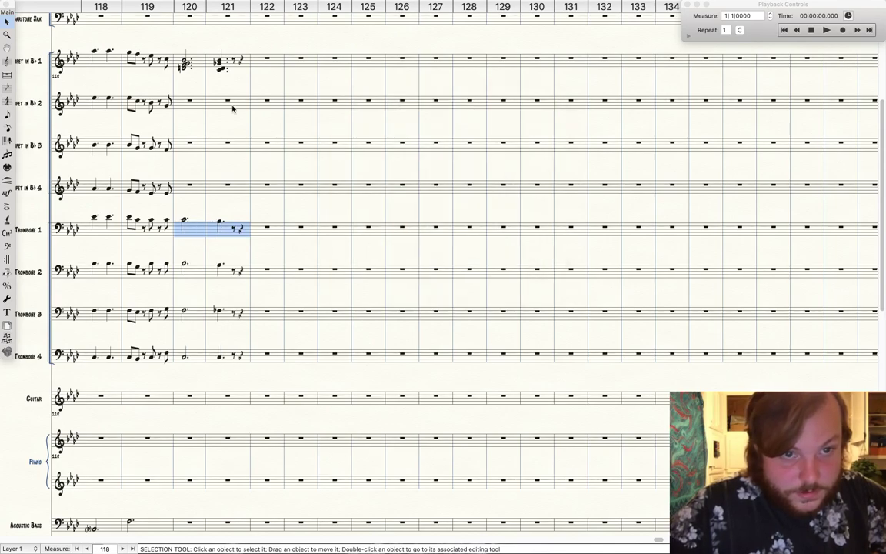
Explode the Trumpet 1 chords in measures 120–121 into four existing staves starting with Trumpet in Bb 1
left_click(198, 64)
left_click(224, 61, "shift")
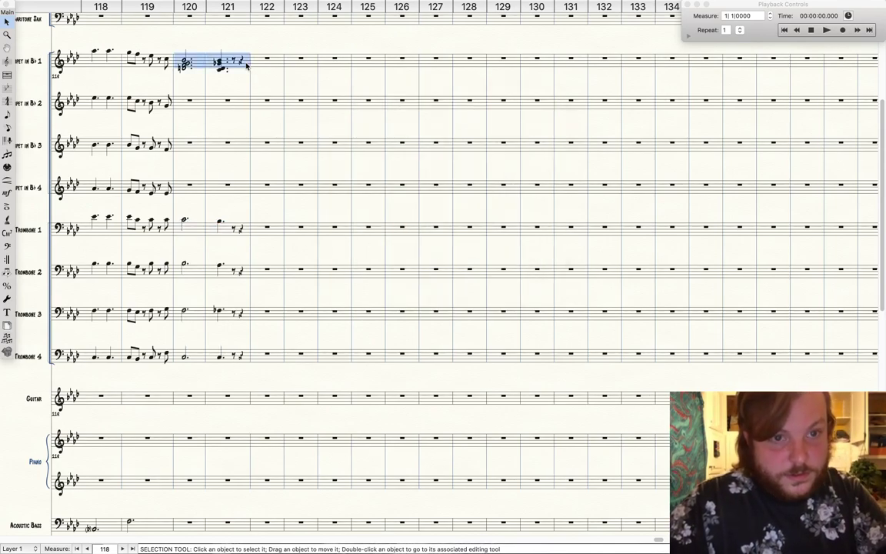
left_click(119, 5)
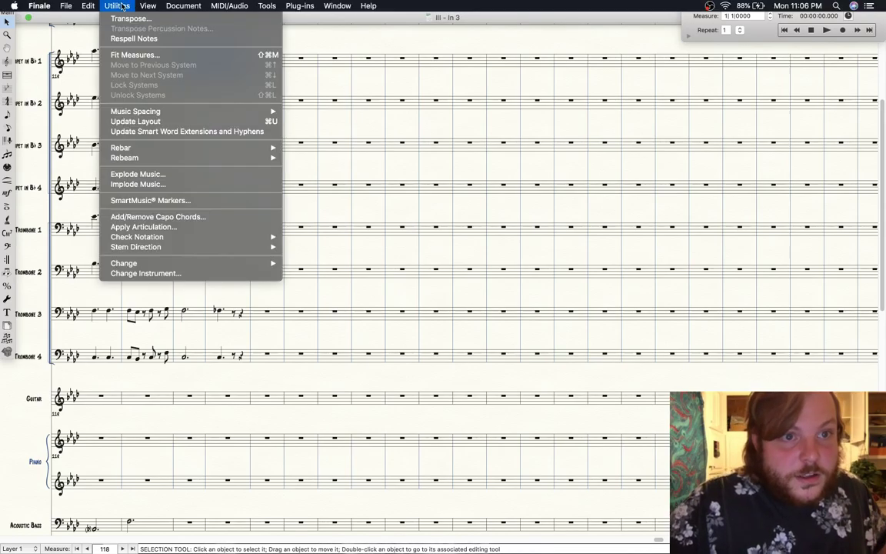
left_click(170, 174)
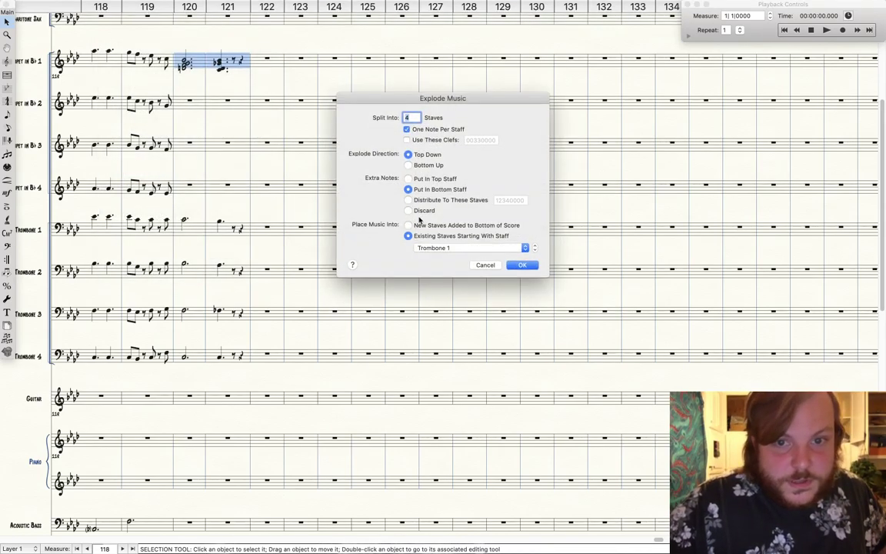
left_click(435, 248)
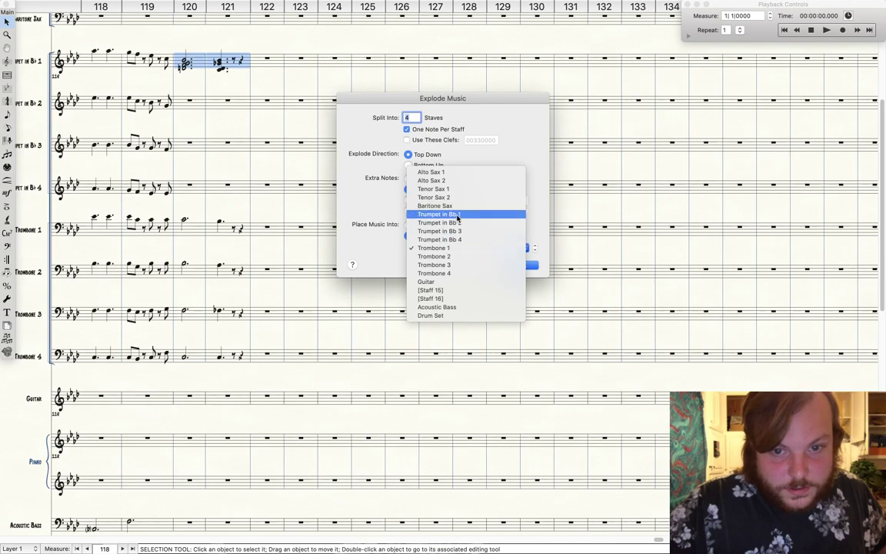
left_click(415, 202)
left_click(522, 265)
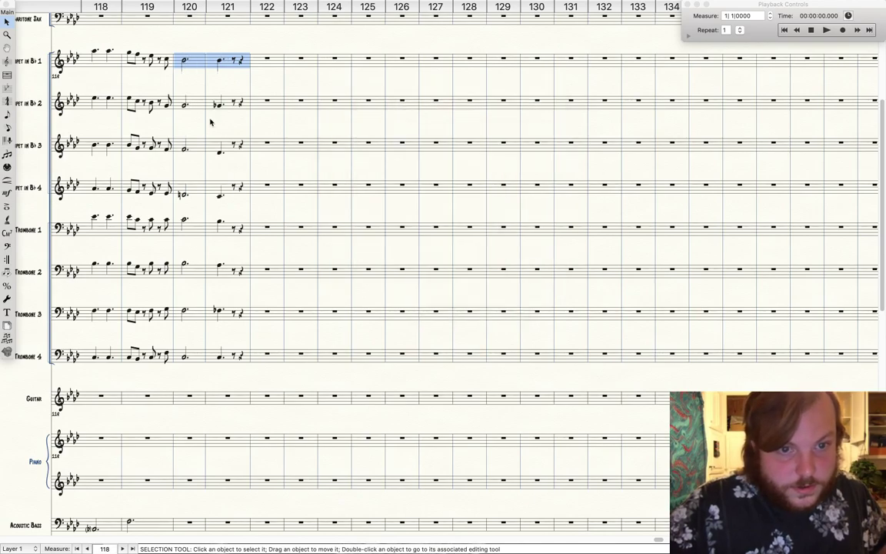
Tie the Trumpet 1 dotted half note in measure 120 to the note in measure 121 with Speedy Entry
left_click(7, 127)
left_click(107, 60)
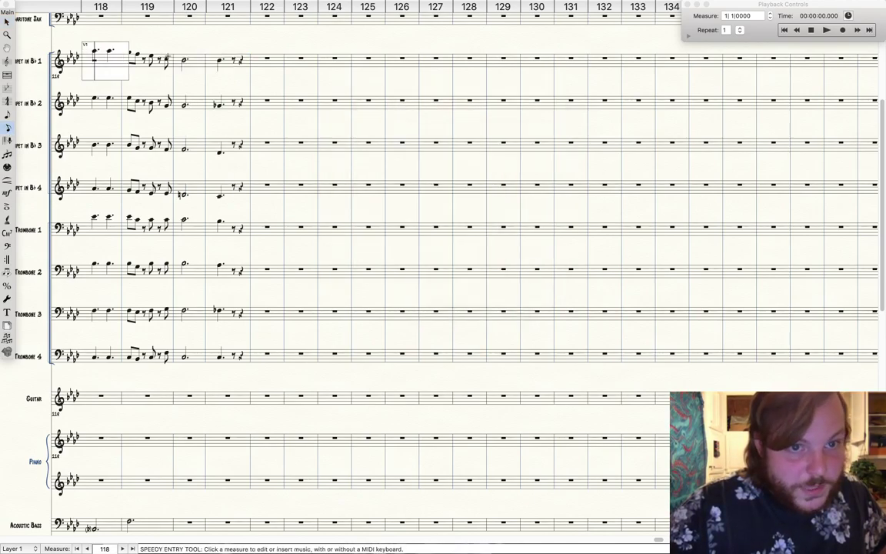
left_click(191, 60)
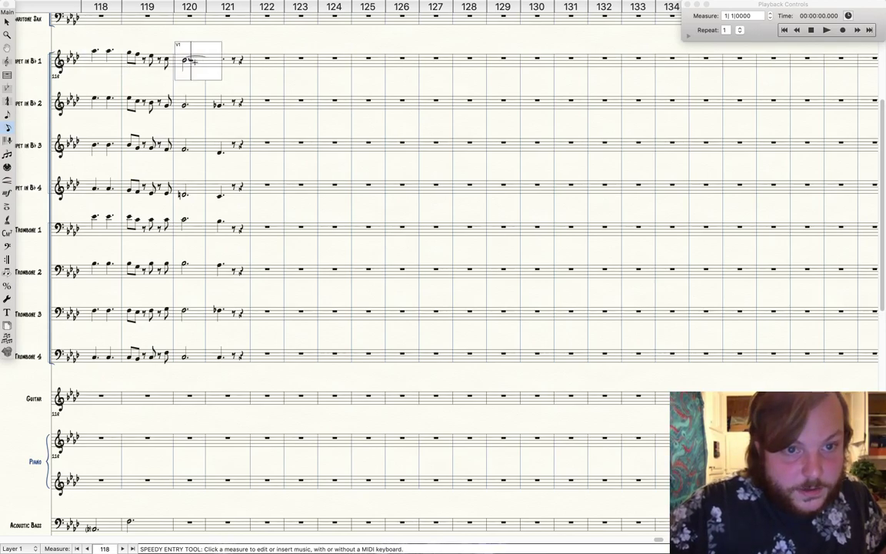
key("0")
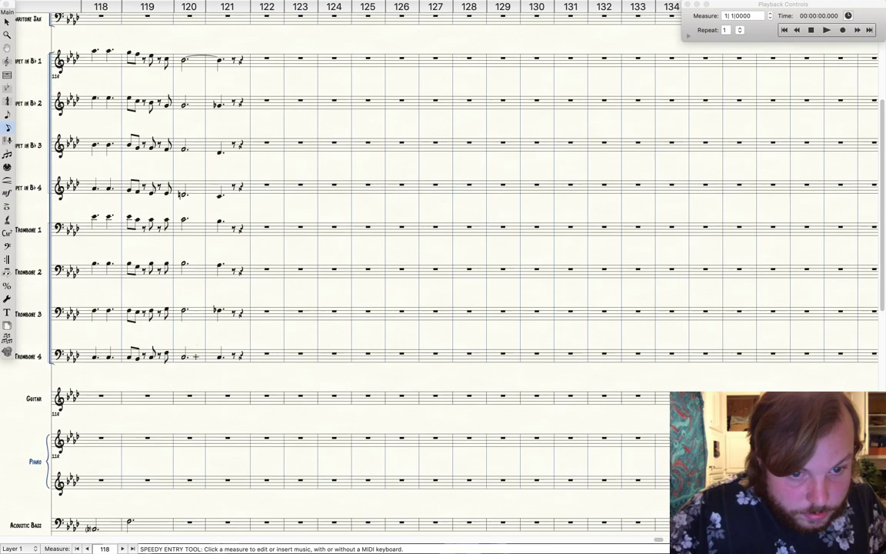
Lower the Trombone 4 note in measure 121 by one octave
left_click(224, 350)
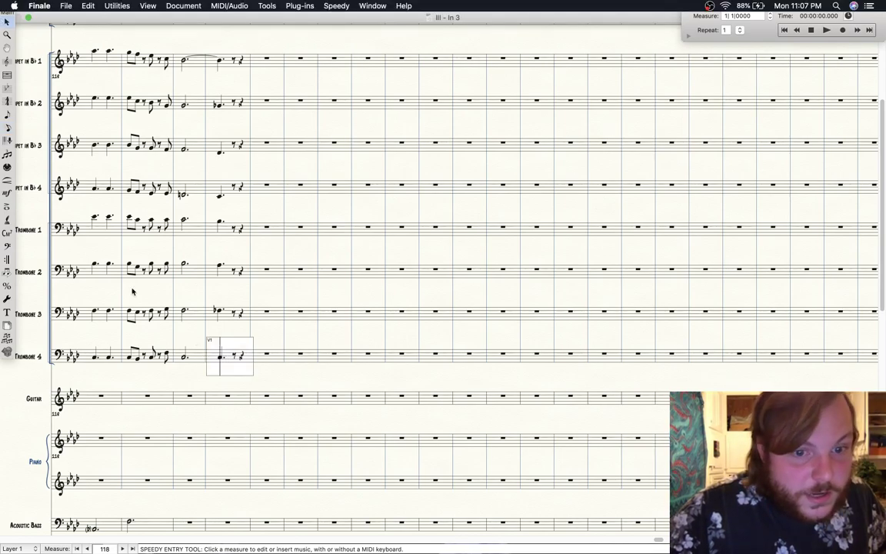
key("Escape")
left_click(232, 359)
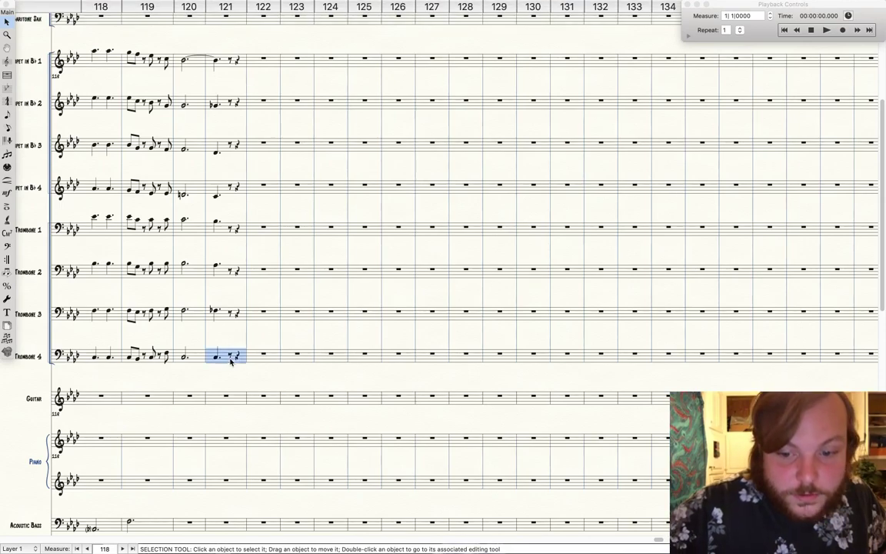
key("8")
left_click(260, 334)
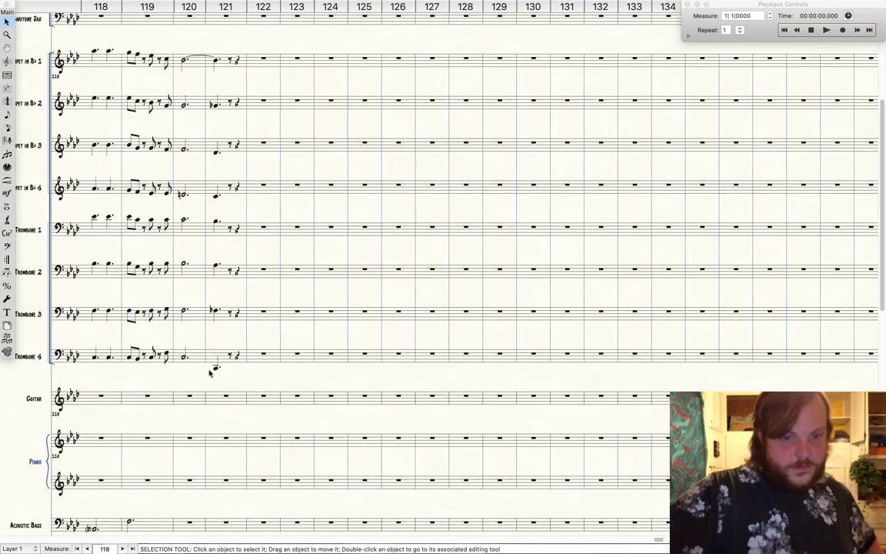
Play back the shout chorus from measure 118 and stop it in measure 121
left_click(809, 31)
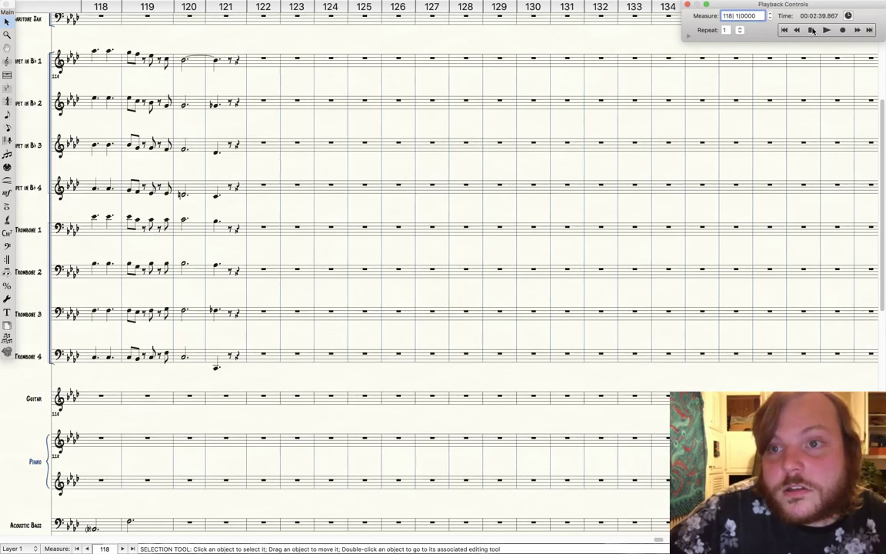
left_click(826, 29)
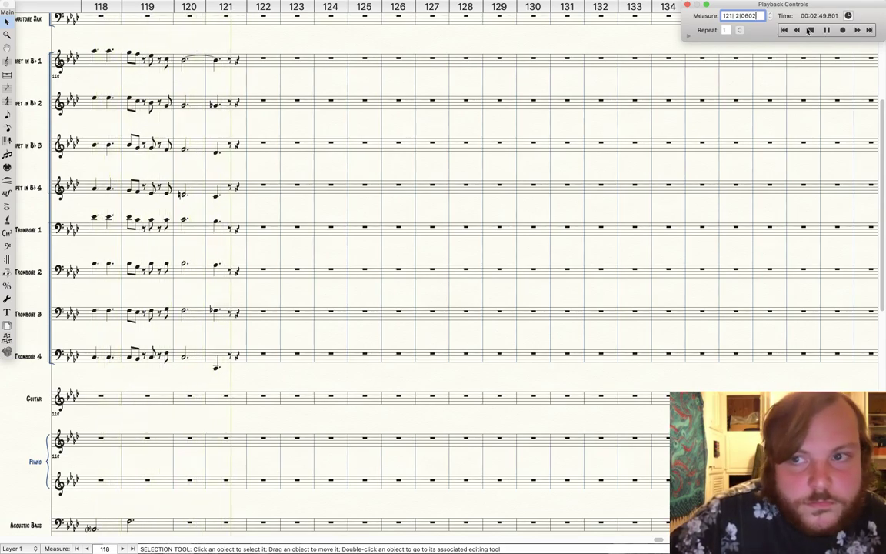
left_click(811, 30)
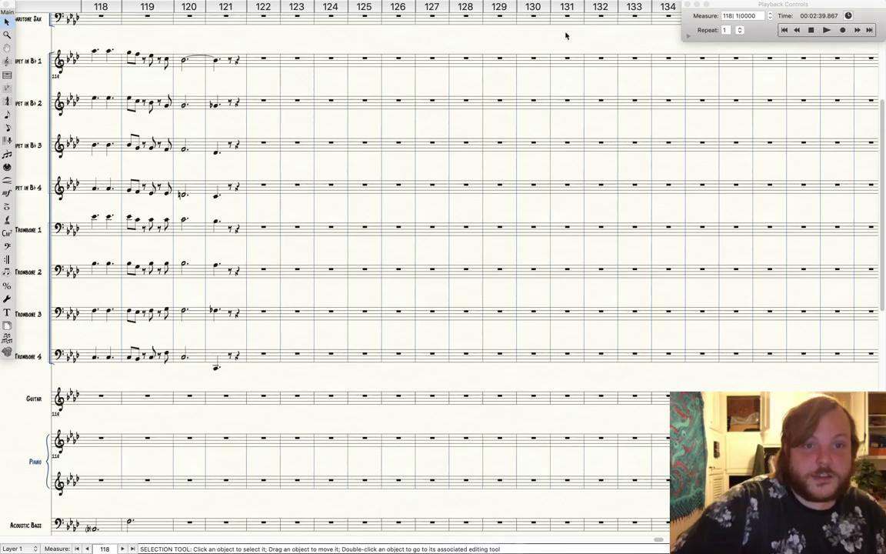
Examine the brass writing and the upcoming section markers across measures 110–138 at a reduced zoom
mouse_move(147, 24)
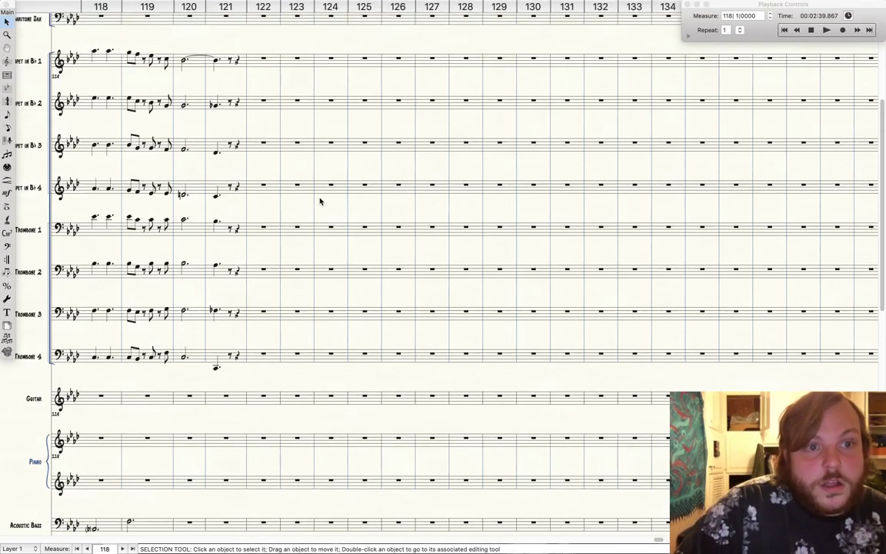
scroll(320, 202, "left", 5)
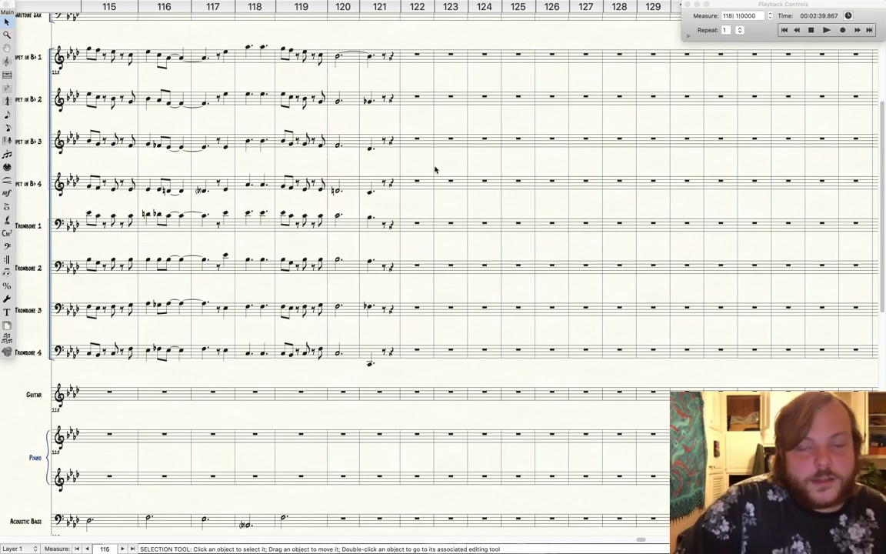
scroll(433, 154, "left", 5)
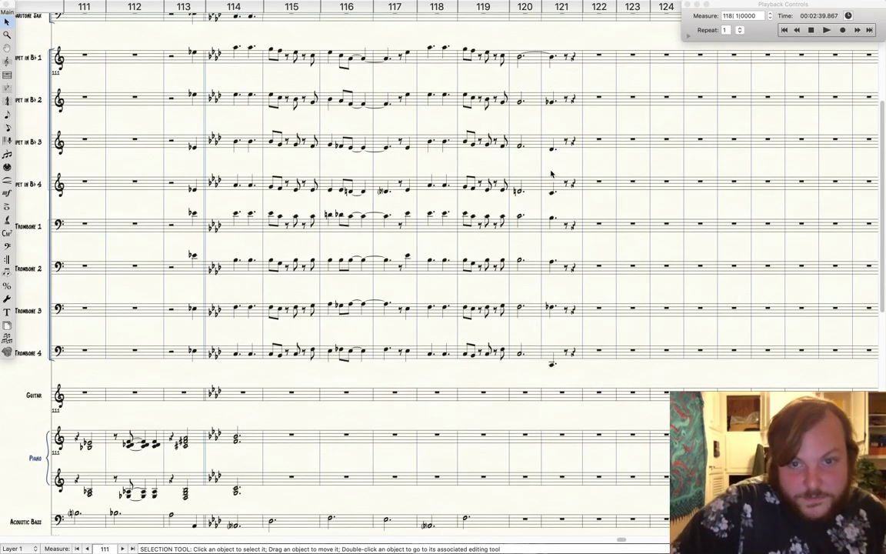
scroll(551, 173, "up", 3)
key("super+minus")
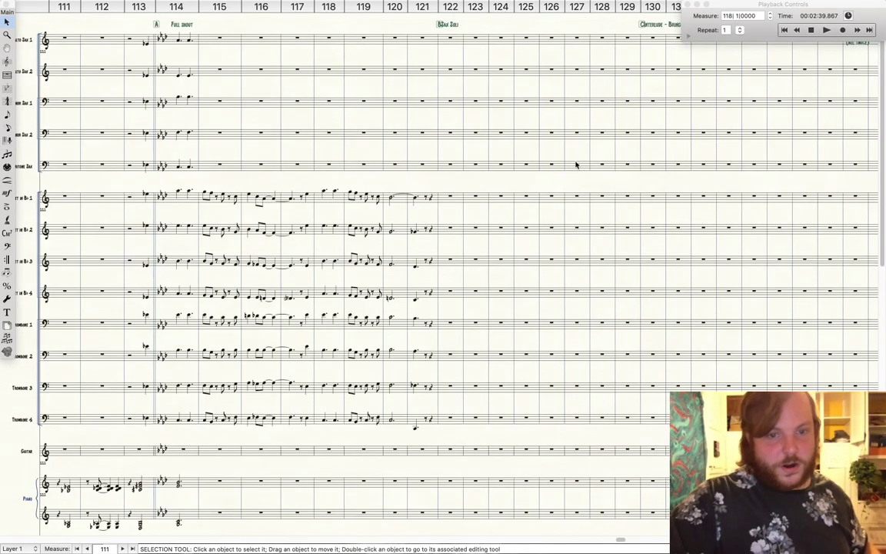
scroll(576, 164, "right", 3)
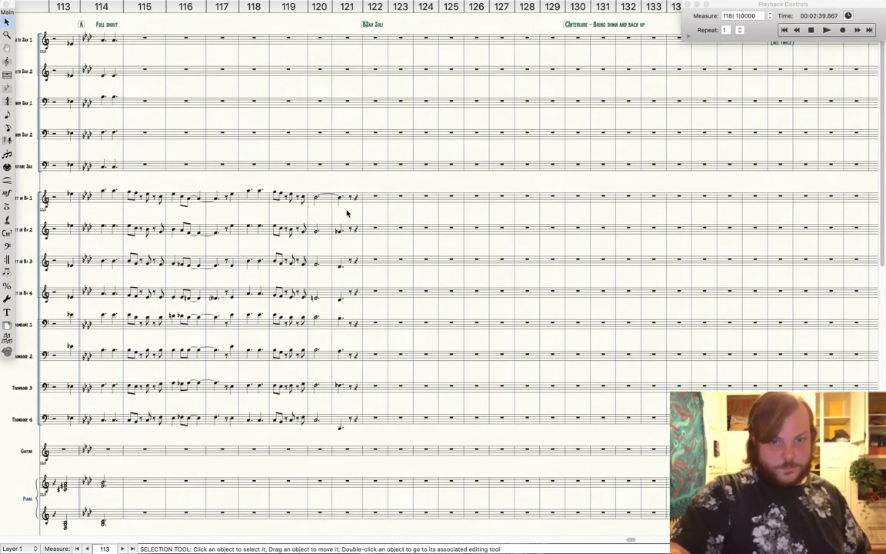
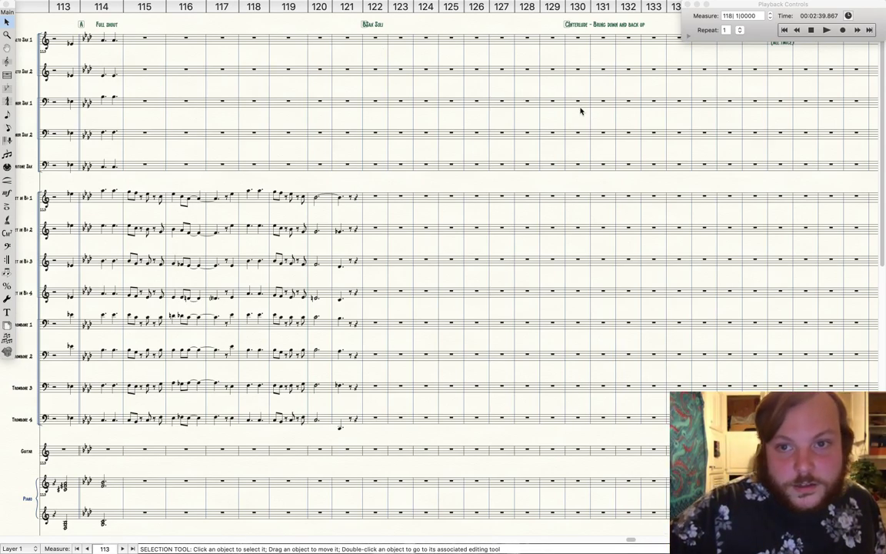
scroll(581, 112, "right", 3)
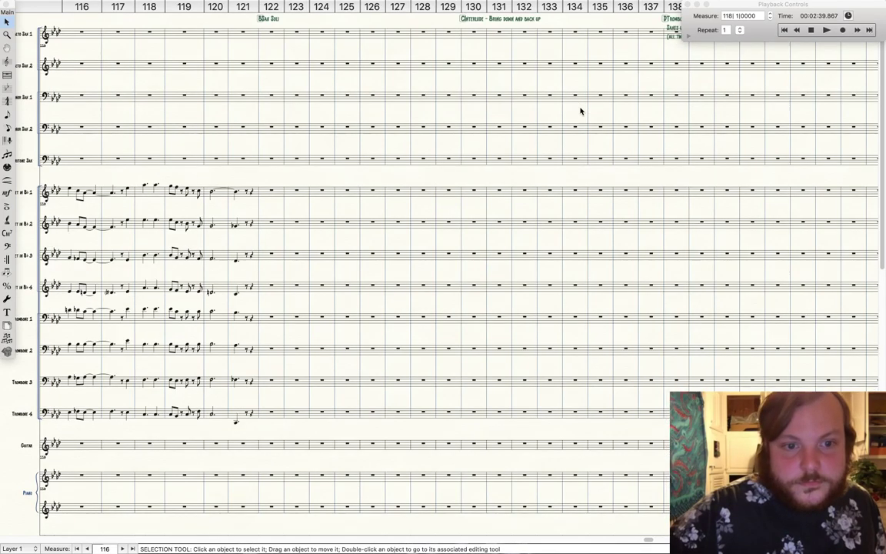
scroll(581, 111, "left", 5)
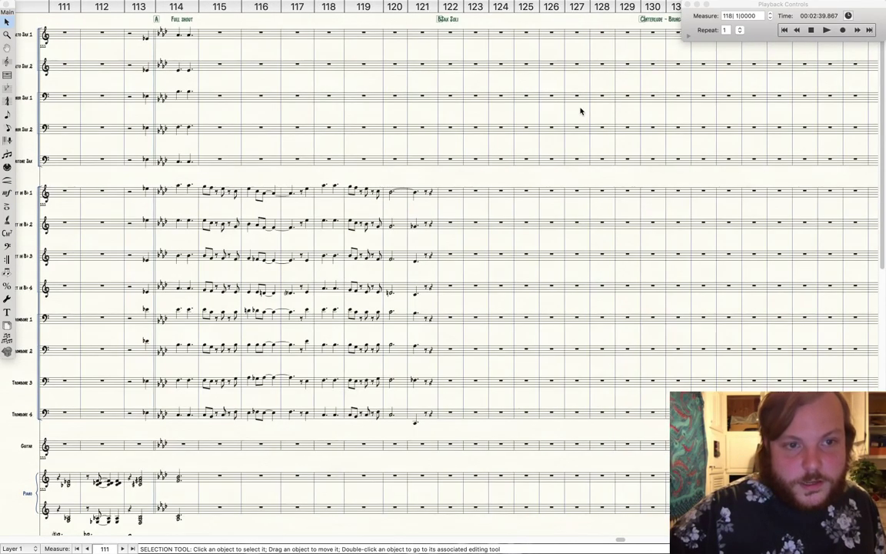
scroll(581, 111, "left", 1)
Switch to Safari to check the live stream dashboard and return to the full-screen big band score in Finale
mouse_move(249, 534)
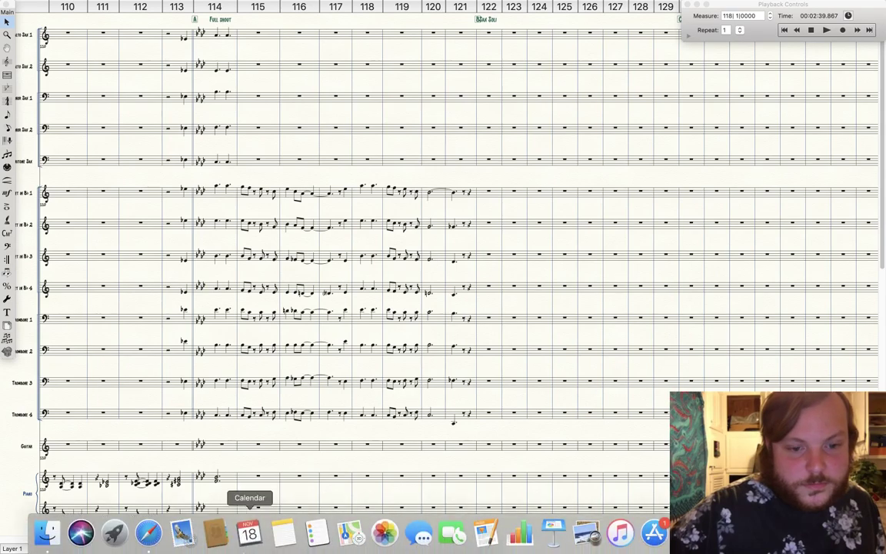
left_click(148, 533)
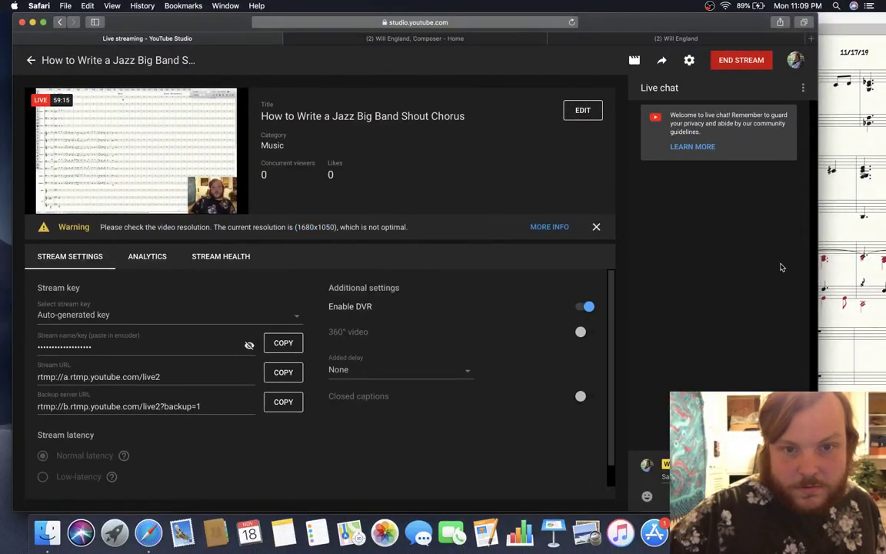
left_click(869, 336)
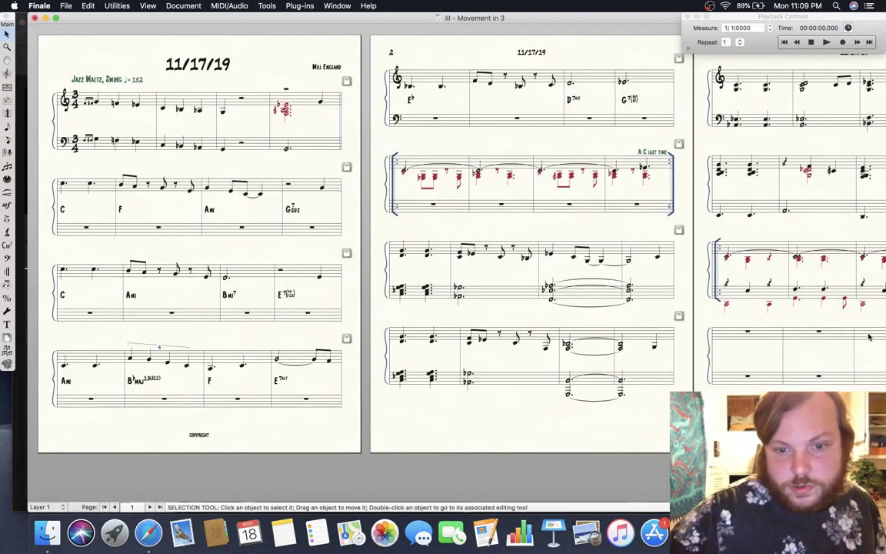
key("ctrl+Right")
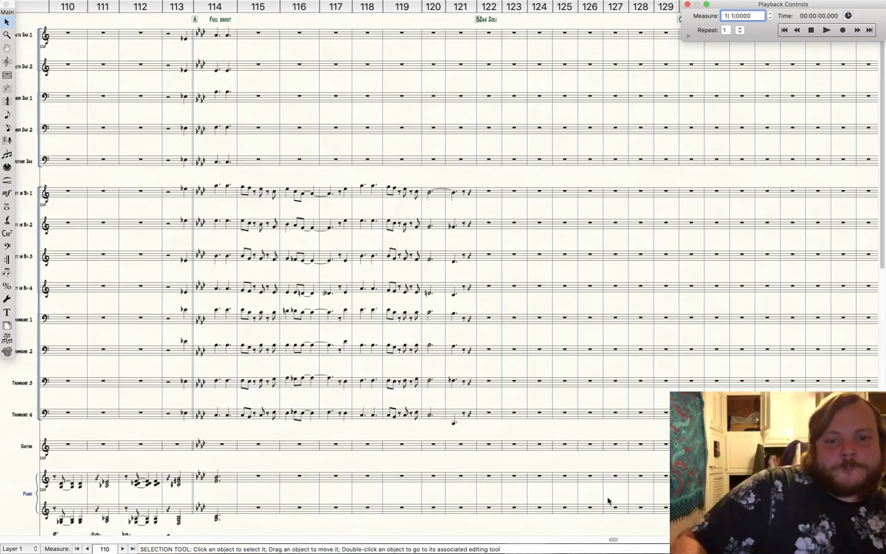
Copy the Trombone 1–4 parts of measures 114–121 into Alto Sax 2 through Baritone Sax, starting at measure 115
scroll(608, 502, "left", 3)
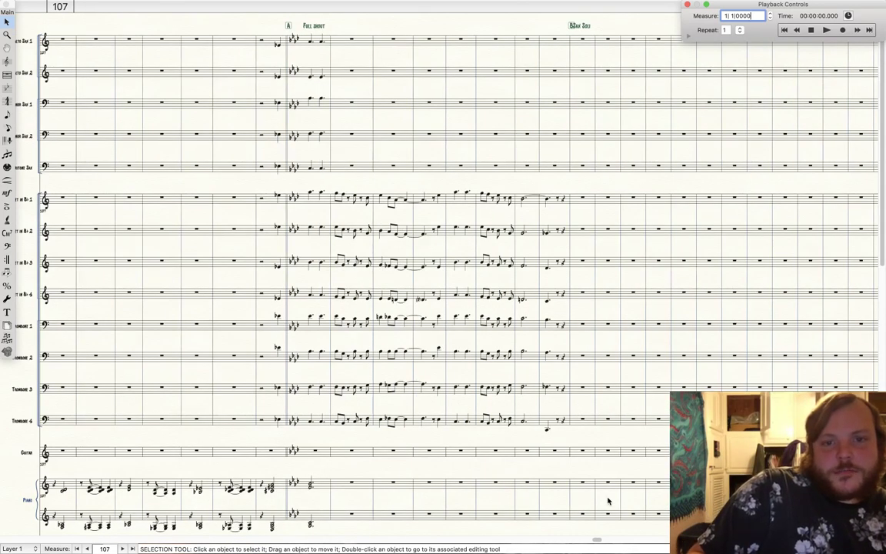
scroll(607, 502, "left", 1)
scroll(608, 502, "left", 2)
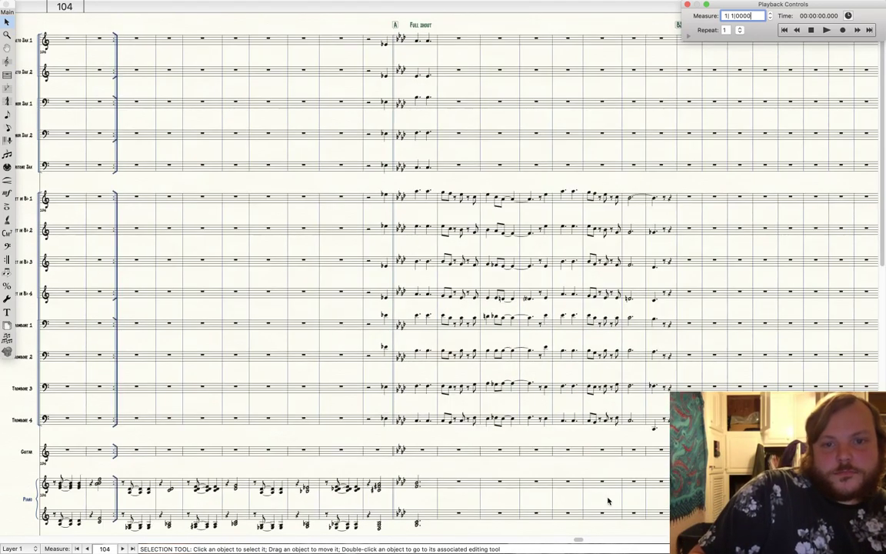
scroll(607, 501, "left", 1)
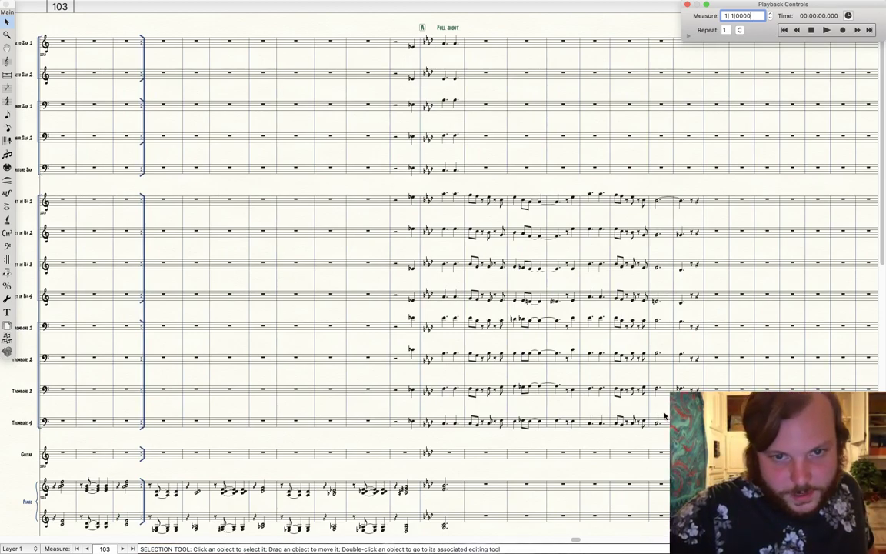
scroll(665, 417, "right", 7)
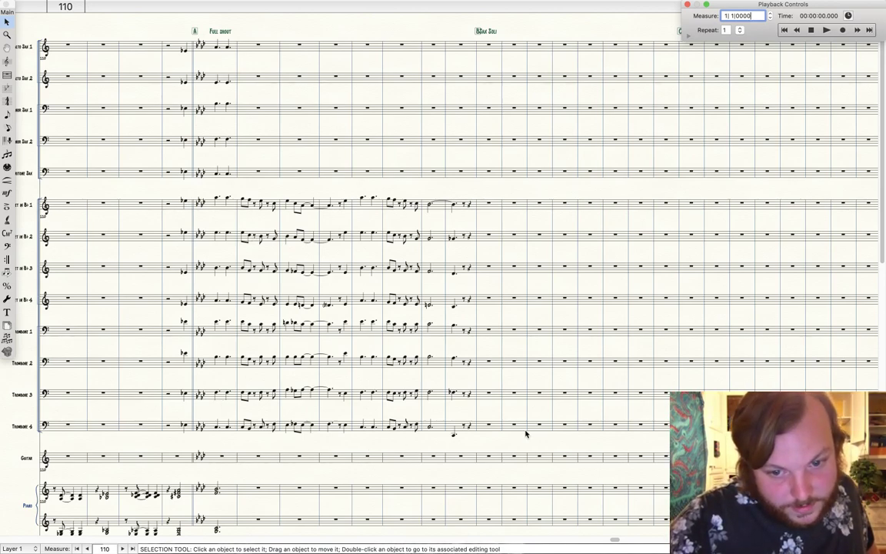
left_click(472, 431)
left_click(460, 428)
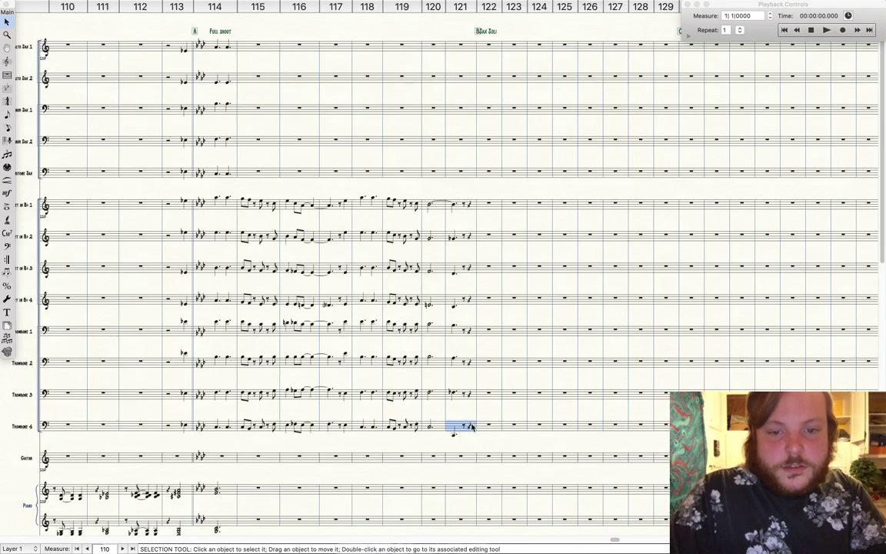
left_click(247, 333, "shift")
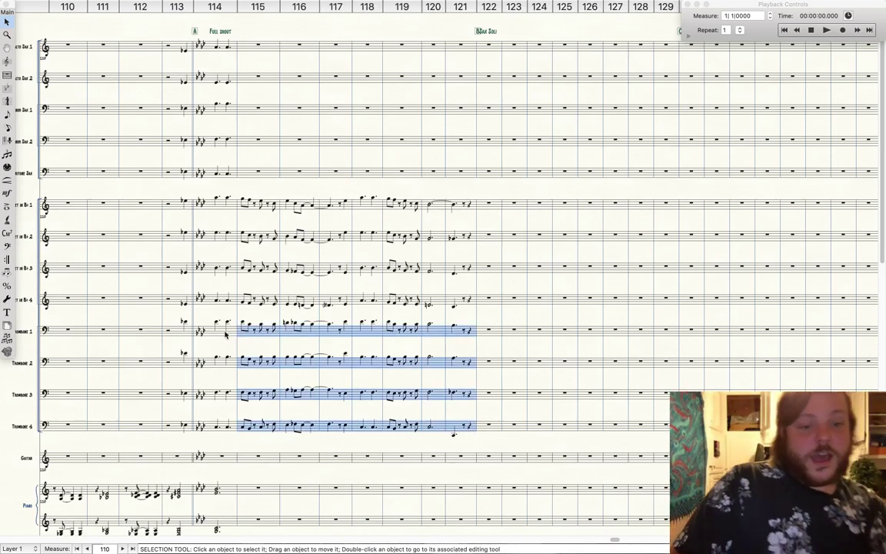
left_click(224, 334, "shift")
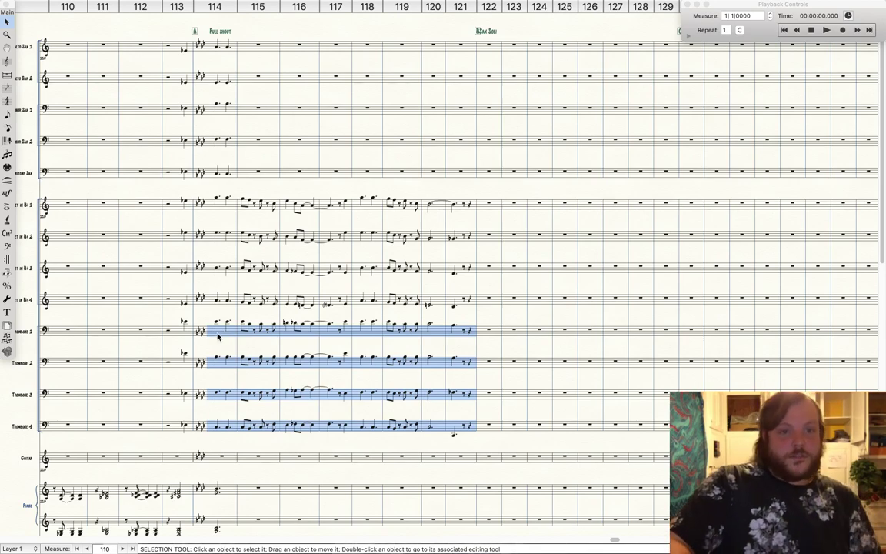
left_click_drag(224, 330, 239, 82)
key("Escape")
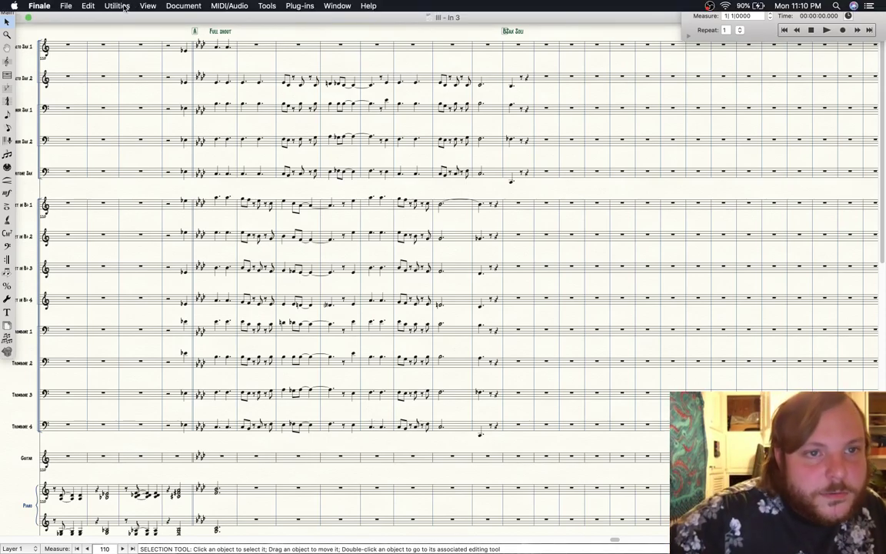
Switch the score from concert to transposed pitch and clear measures 115–122 of Alto Sax 2, Tenor Sax 1 and Tenor Sax 2
left_click(167, 5)
left_click(209, 104)
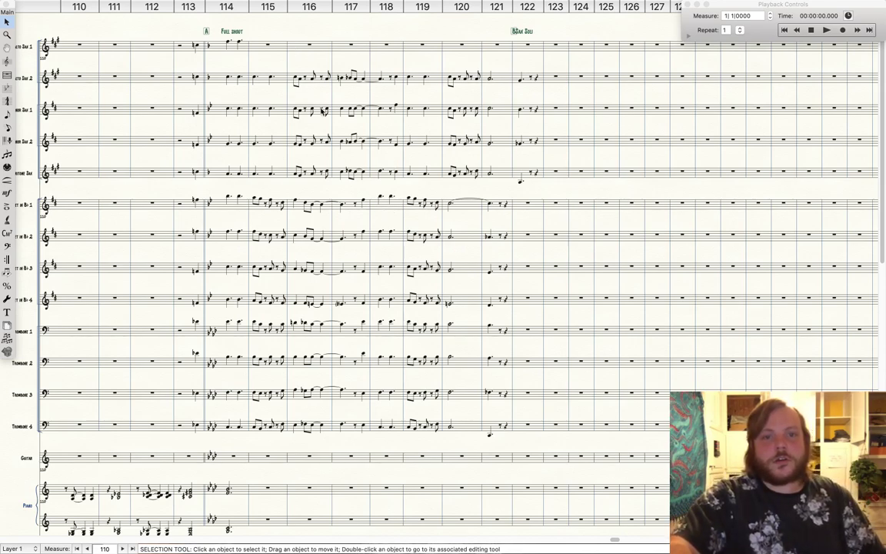
left_click(255, 78)
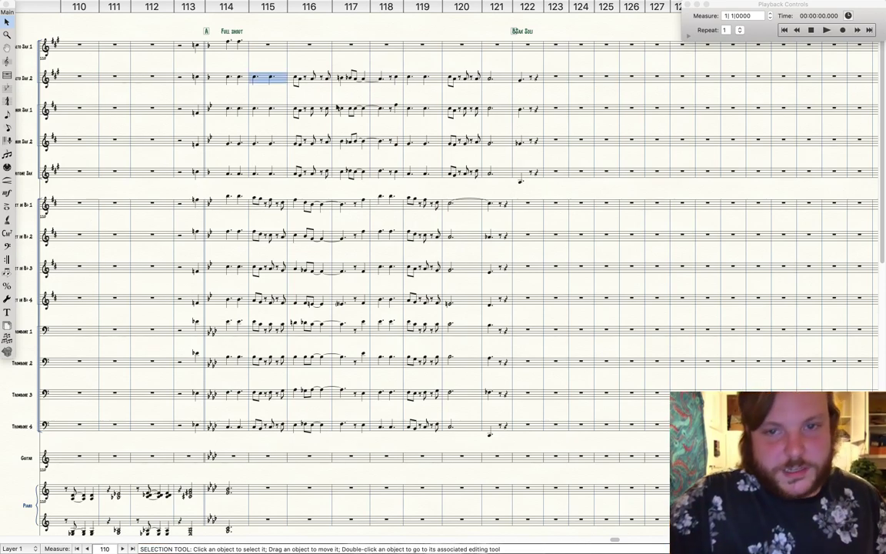
left_click(542, 143, "shift")
key("BackSpace")
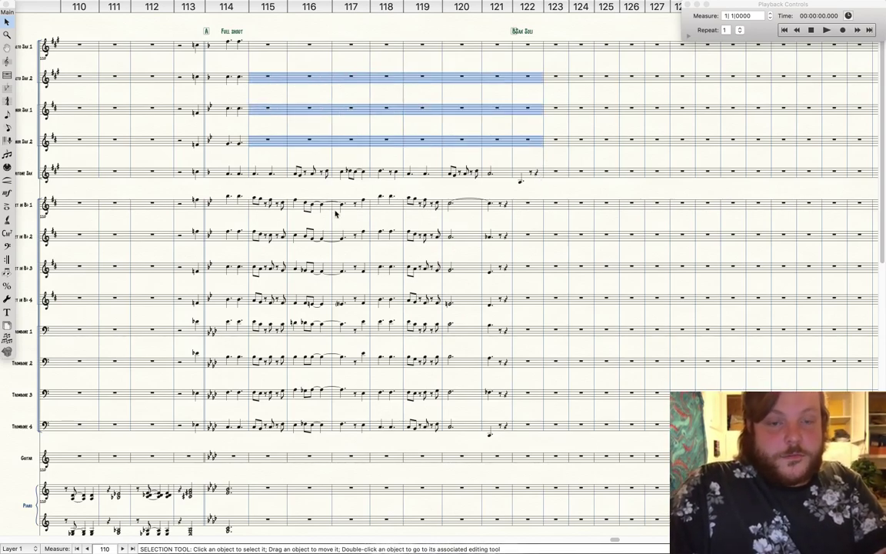
Select the Trumpet 1–4 parts in measures 114–121
left_click(244, 208)
left_click(225, 205)
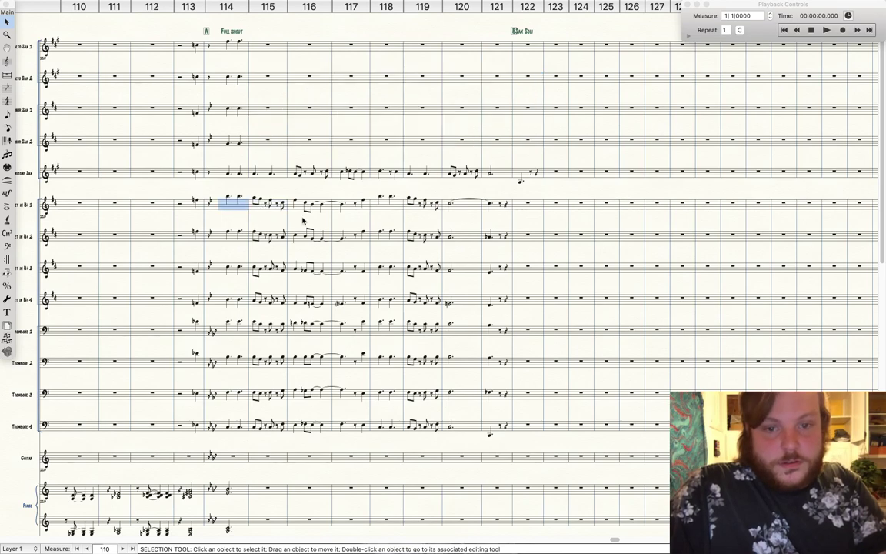
left_click(480, 290, "shift")
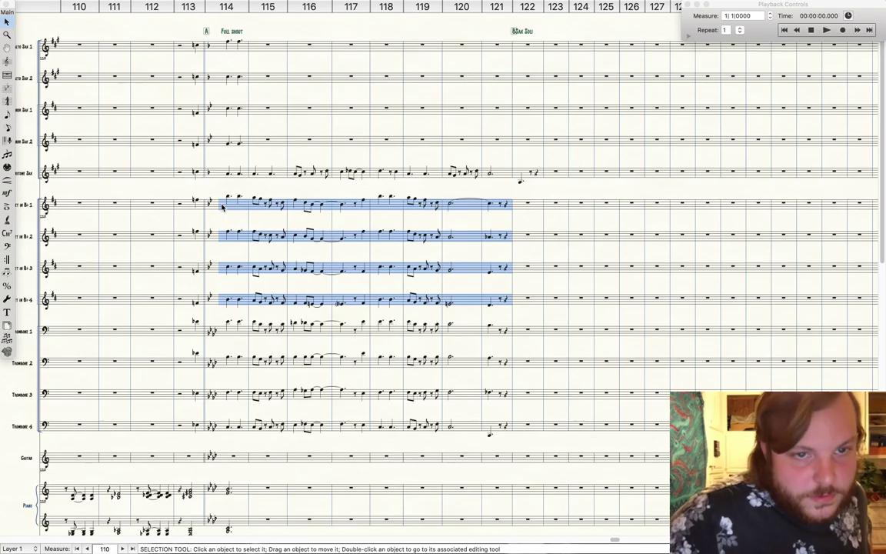
key("ctrl+Up")
left_click(179, 200)
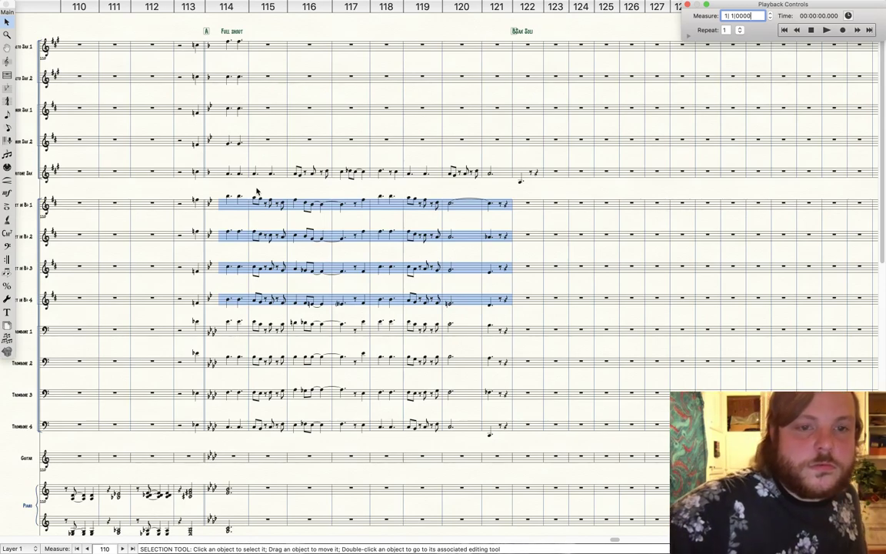
left_click(228, 193)
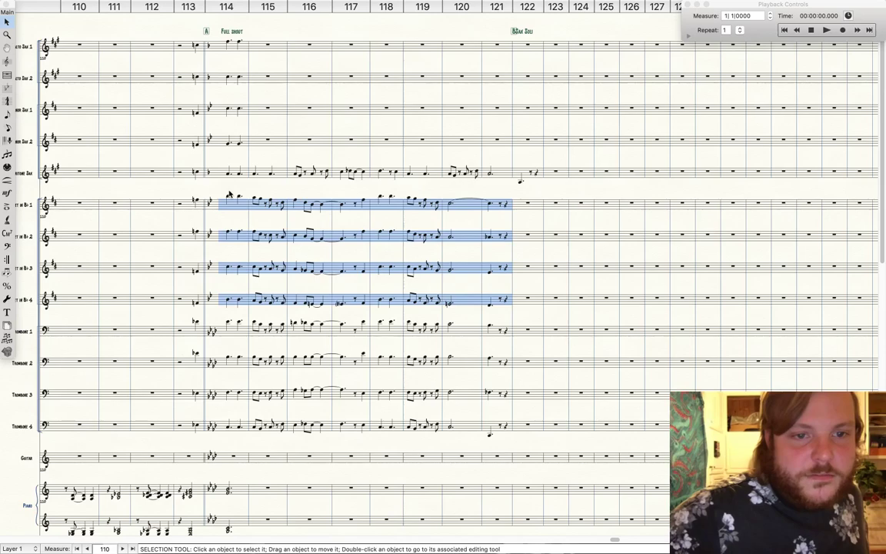
Undo the saxophone clearing, the switch to transposed pitch and the trombone-to-saxophone copy
key("super+z")
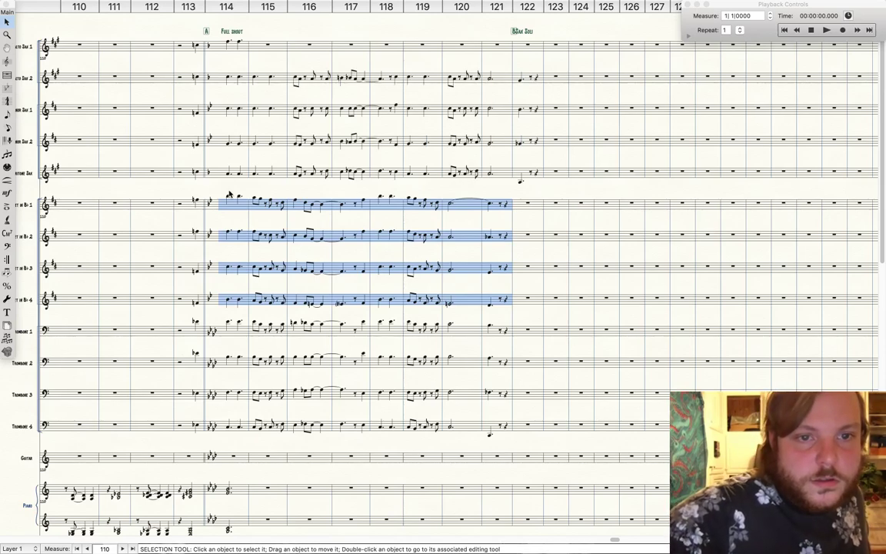
key("super+z")
key("super+z")
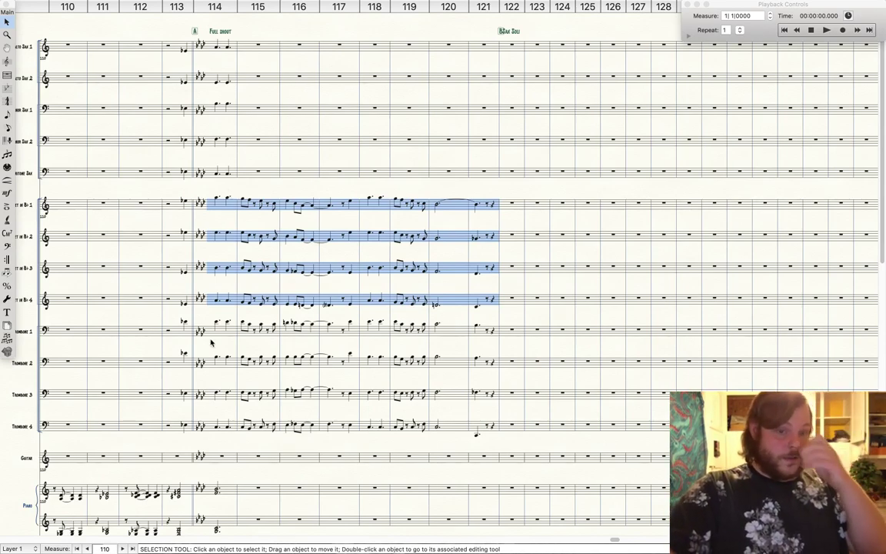
Copy the Trombone 4 part of measures 115–121 into the Baritone Sax staff, starting at measure 115
left_click(258, 424)
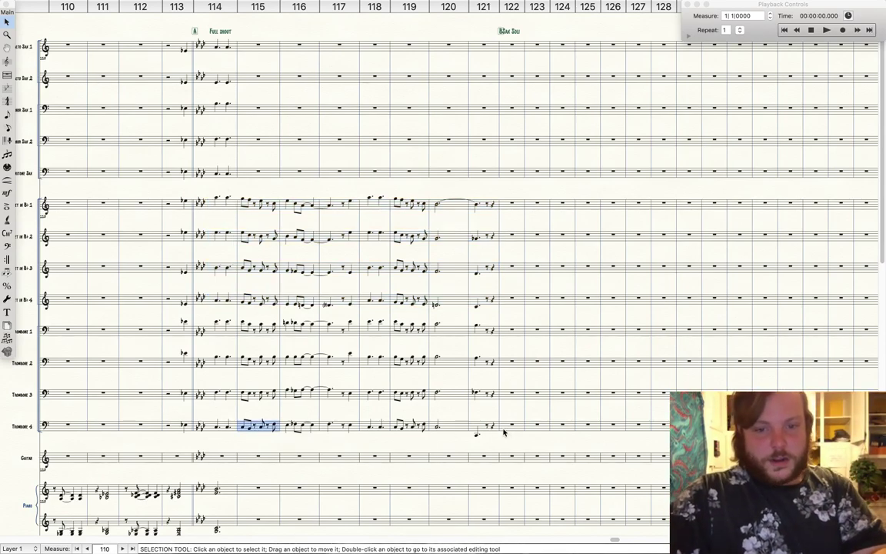
left_click(477, 432, "shift")
left_click_drag(261, 426, 241, 180)
key("Escape")
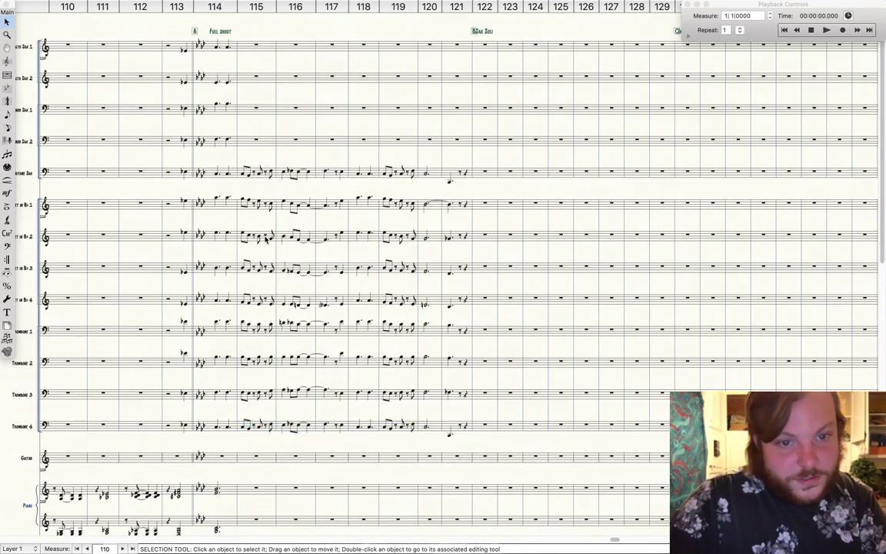
Copy the Trumpet 1–4 parts of measures 115–121 into Alto Sax 1 through Tenor Sax 2, starting at measure 115
left_click(243, 205)
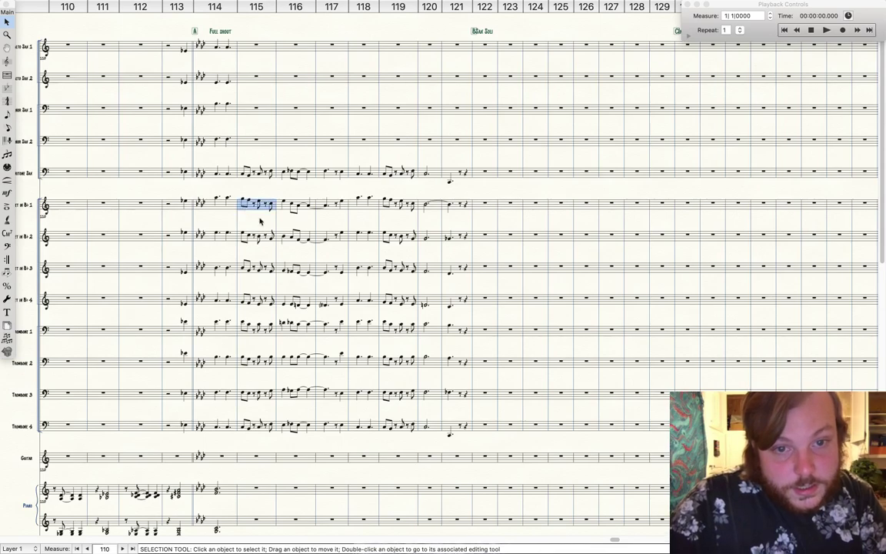
left_click(422, 299, "shift")
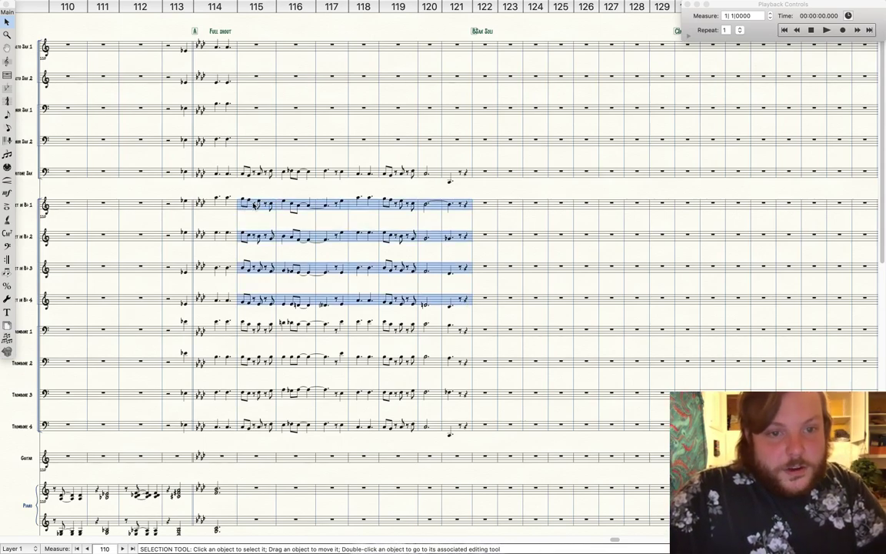
left_click_drag(243, 61, 242, 53)
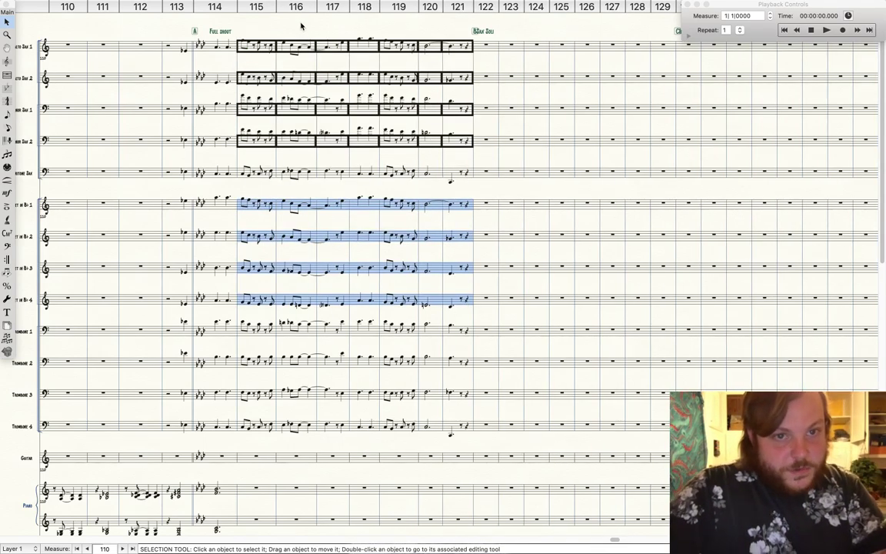
left_click(301, 29)
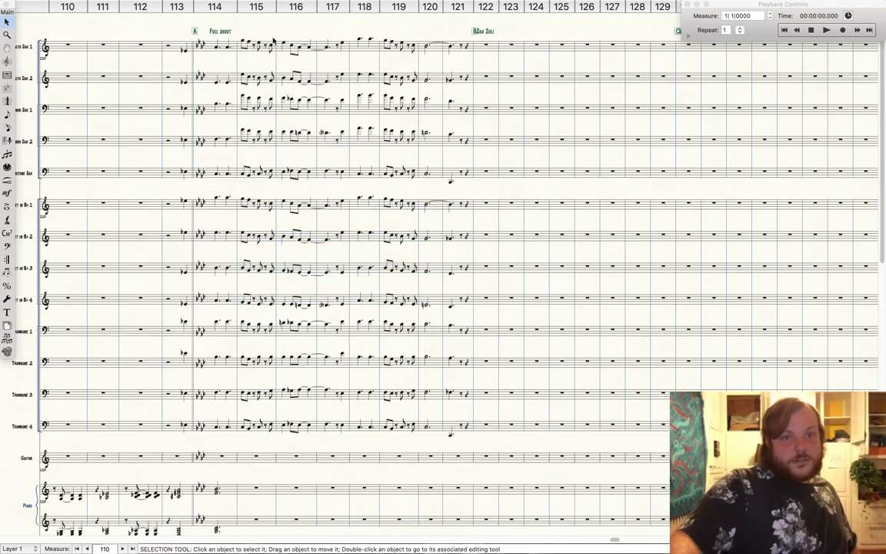
Switch the score display from concert pitch to transposed pitch
mouse_move(149, 5)
left_click(183, 5)
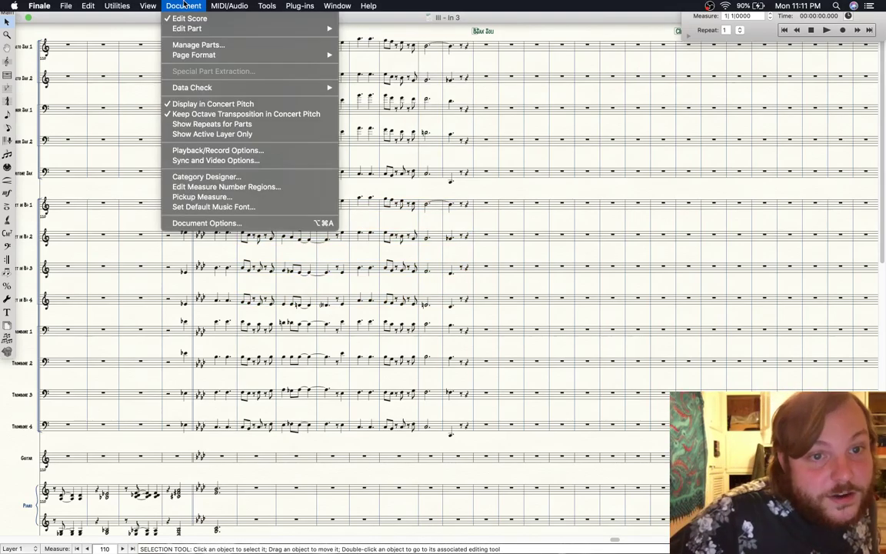
left_click(205, 105)
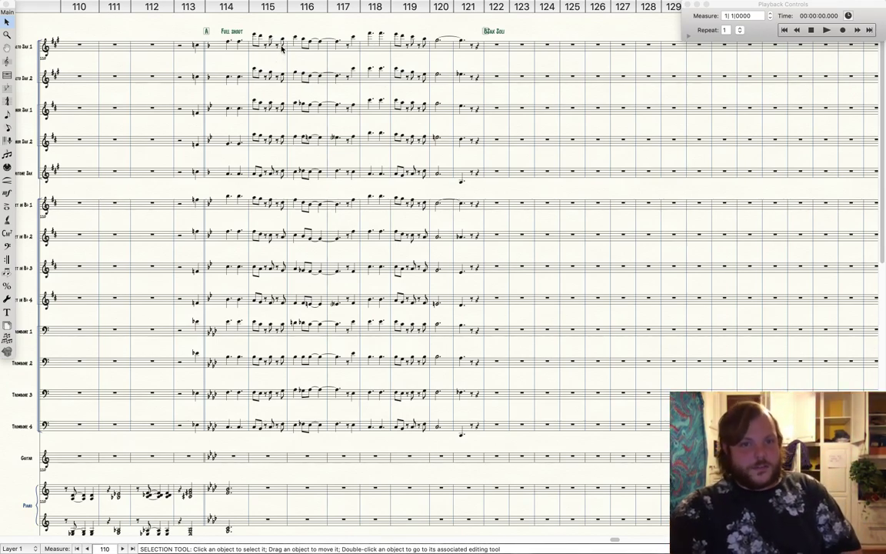
Try measures 115–121 of Alto Sax 1 through Tenor Sax 2 an octave lower, restore the octave and clear those measures
left_click_drag(254, 44, 282, 48)
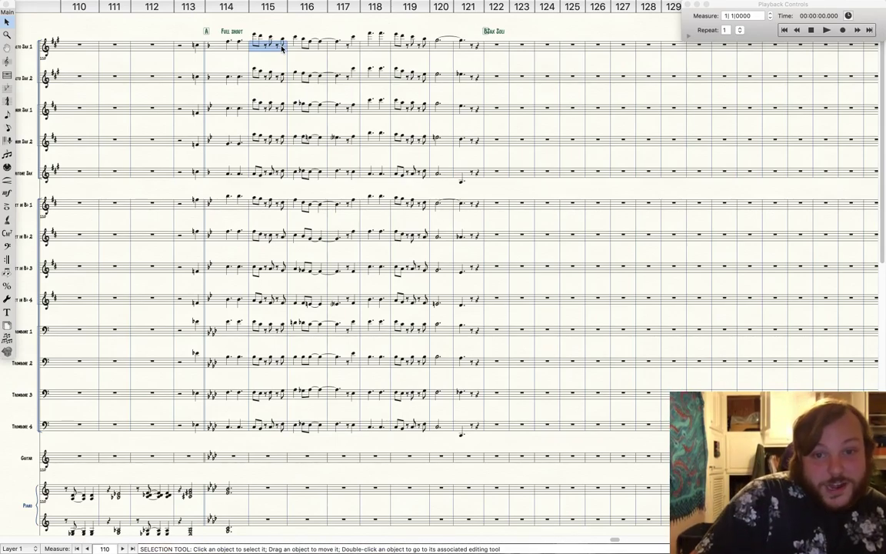
left_click(483, 144, "shift")
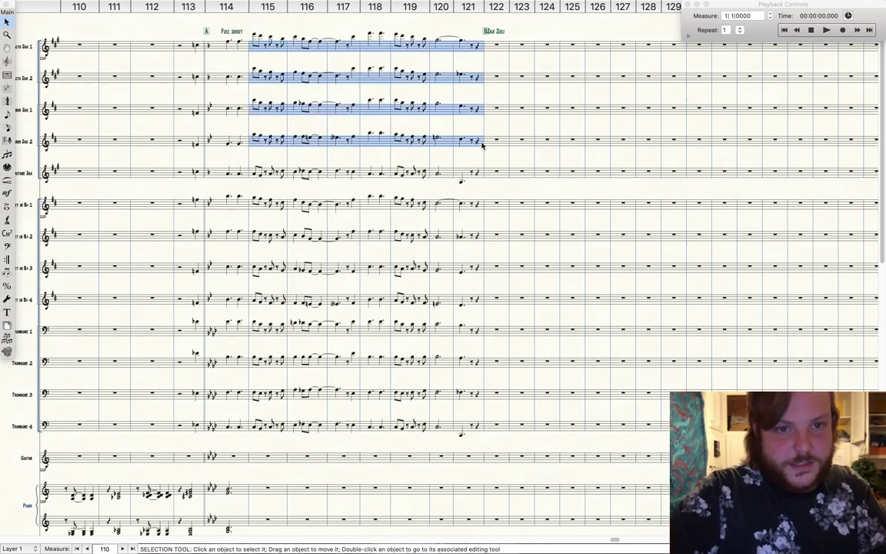
key("super+v")
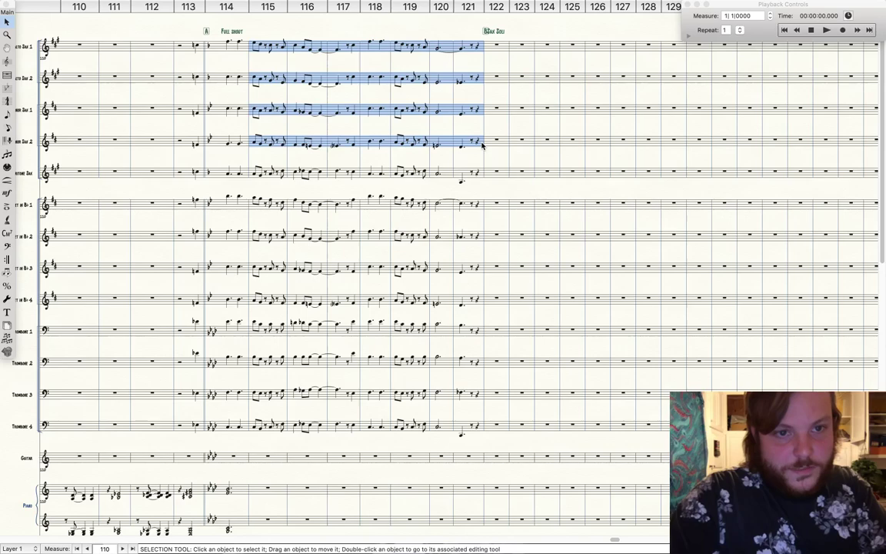
key("Up")
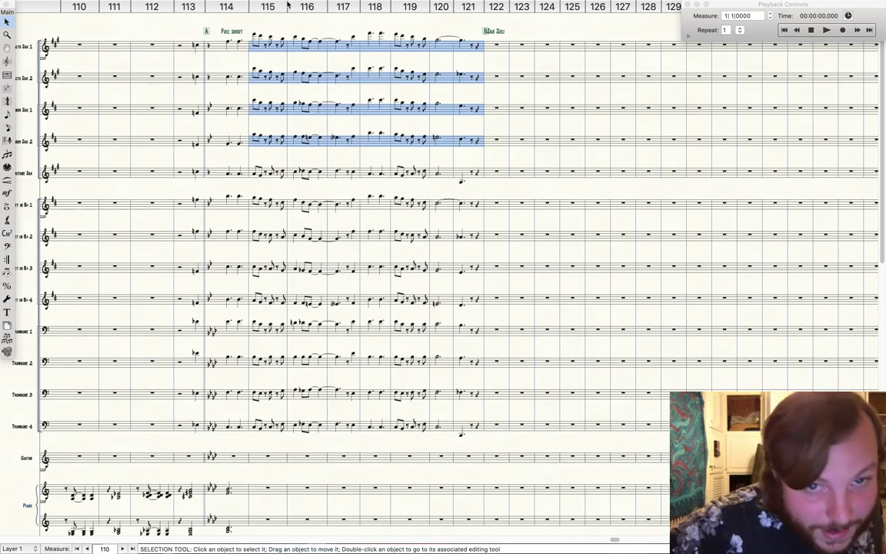
key("Delete")
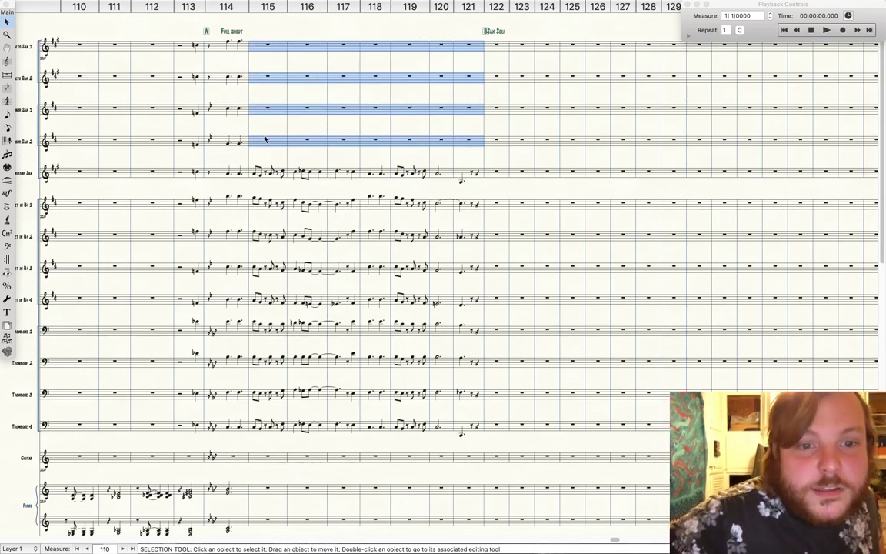
Copy the Trumpet 2–4 parts of measures 115–121 into Alto Sax 1, Alto Sax 2 and Tenor Sax 1
left_click(276, 253)
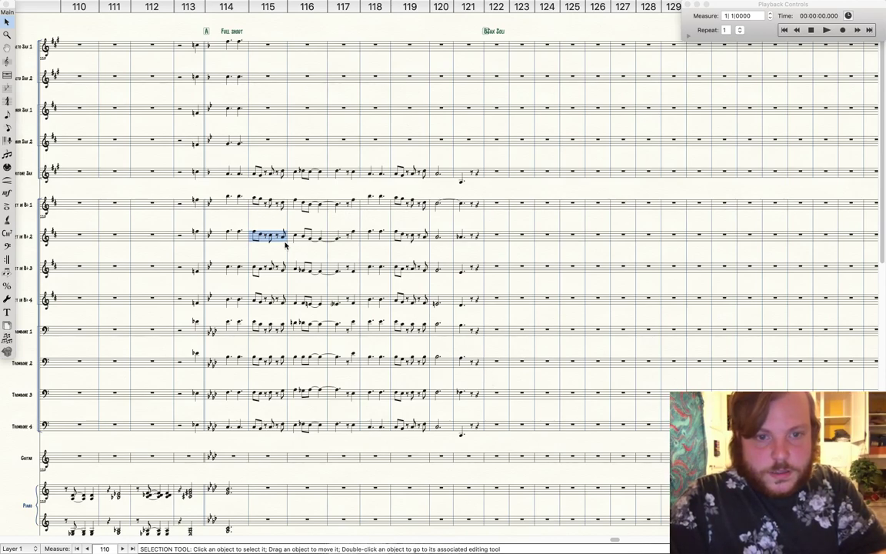
left_click(478, 299, "shift")
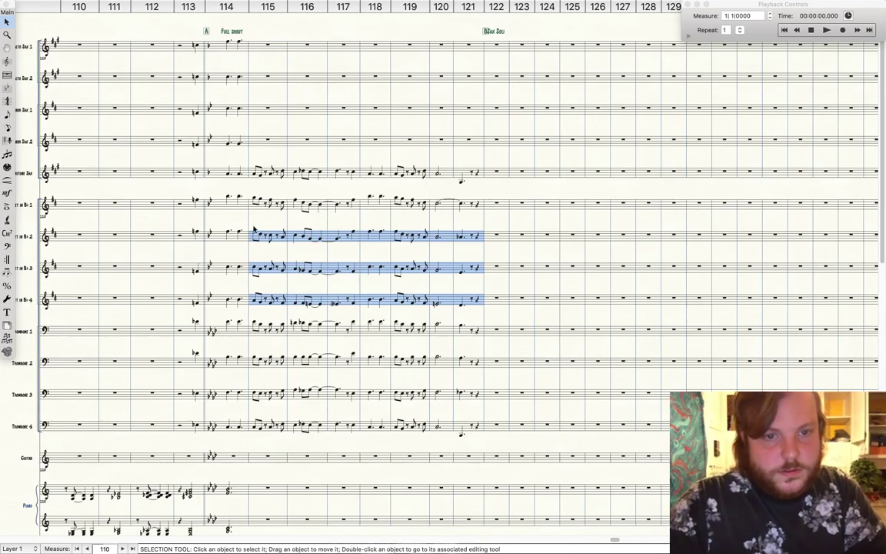
left_click_drag(256, 33, 319, 34)
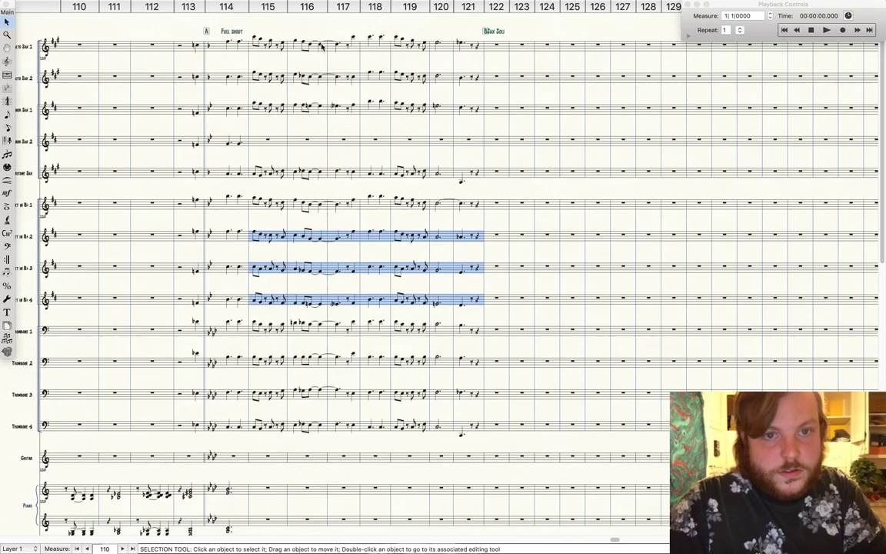
Copy the Trumpet 1 part of measures 115–121 into Tenor Sax 2 and transpose the copy down an octave
left_click(272, 209)
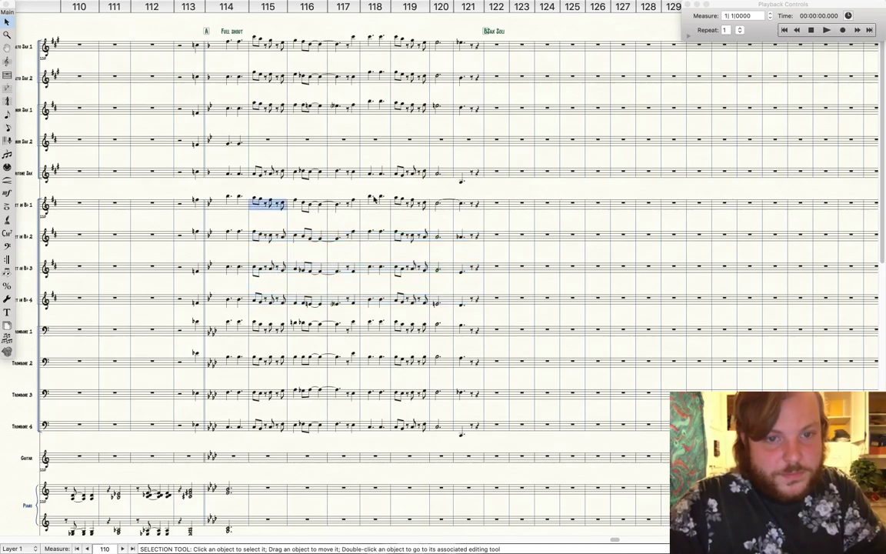
left_click(464, 213, "shift")
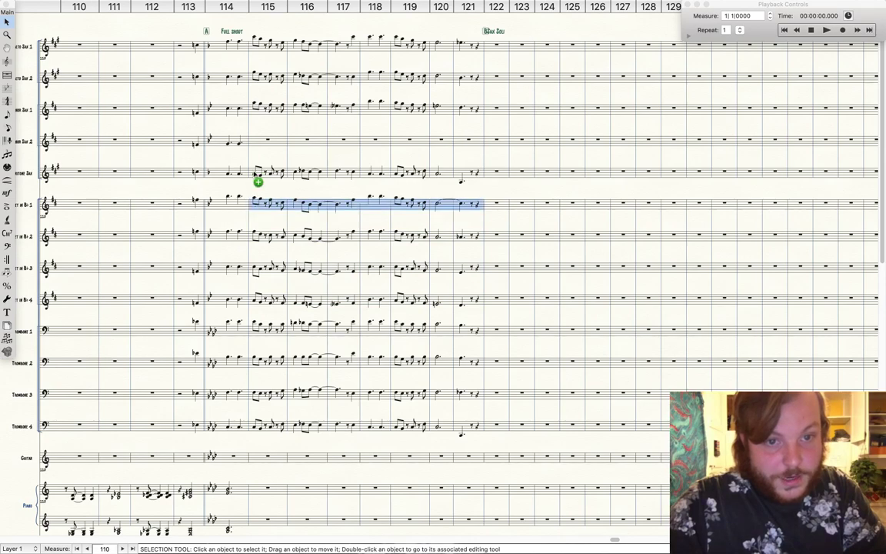
left_click(253, 142, "alt")
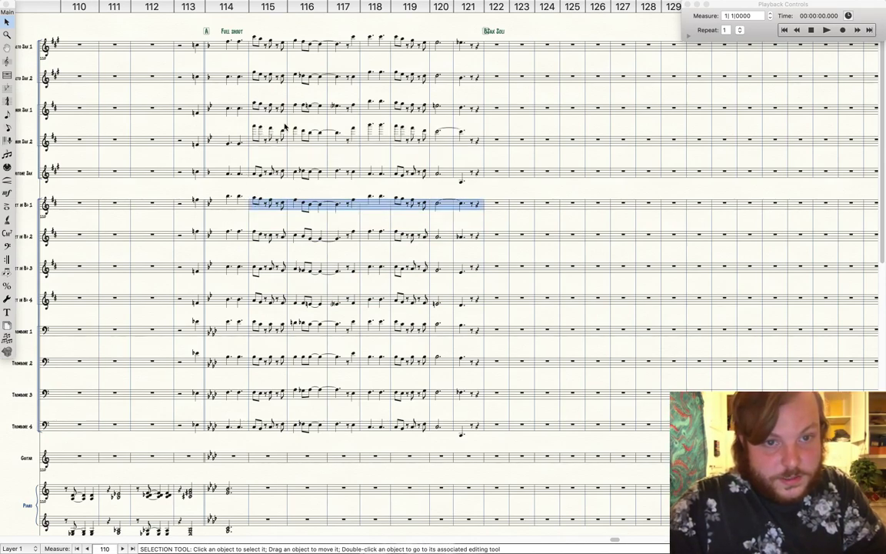
left_click(284, 143)
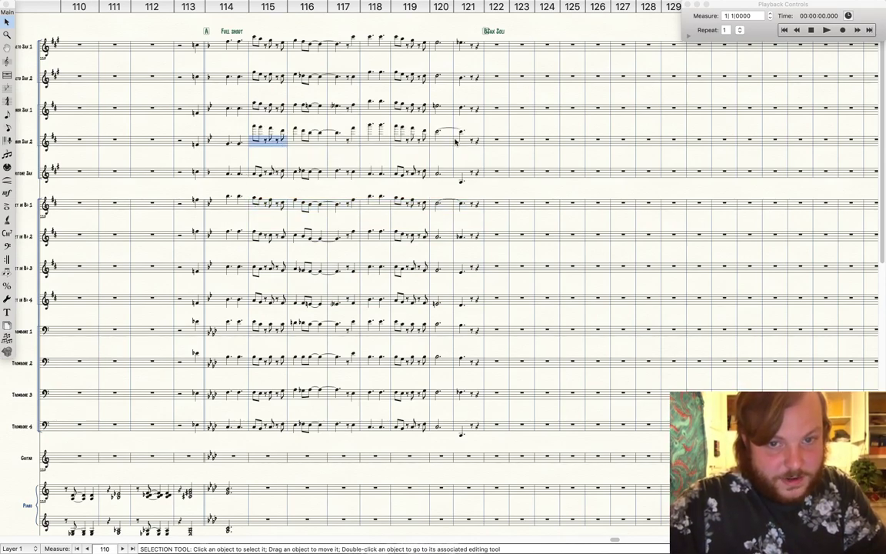
left_click(477, 145, "shift")
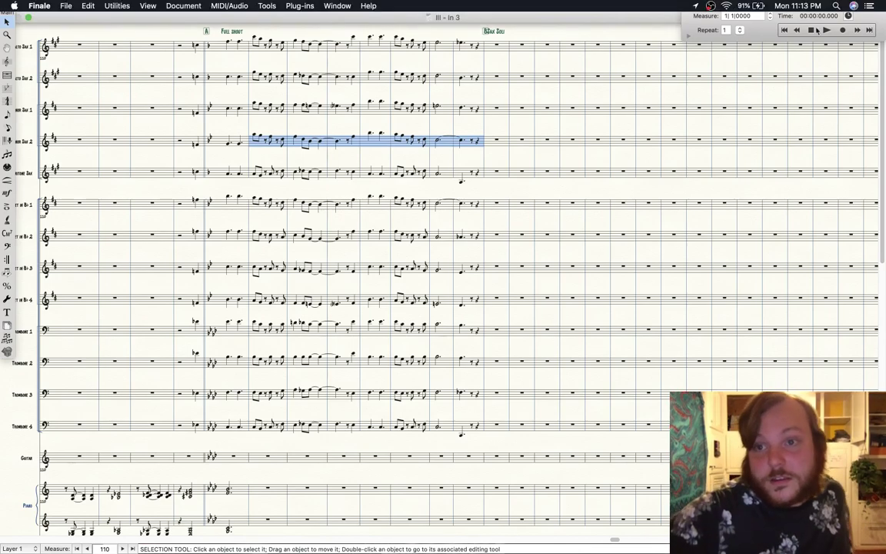
Play back the shout chorus to check the new saxophone voicing, and stop playback
left_click(825, 30)
left_click(812, 31)
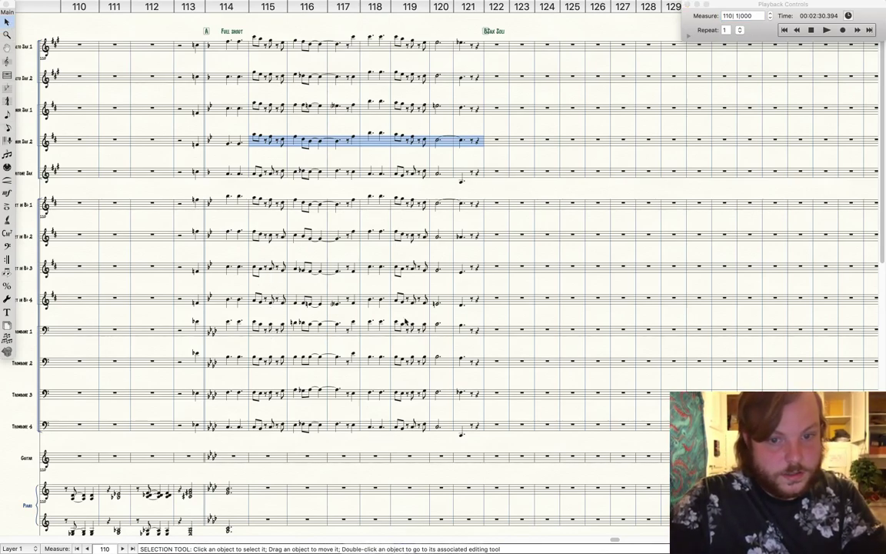
Replace measures 115–121 of Tenor Sax 2 with a copy of the Trombone 1 part
left_click(474, 330, "shift")
left_click(486, 306)
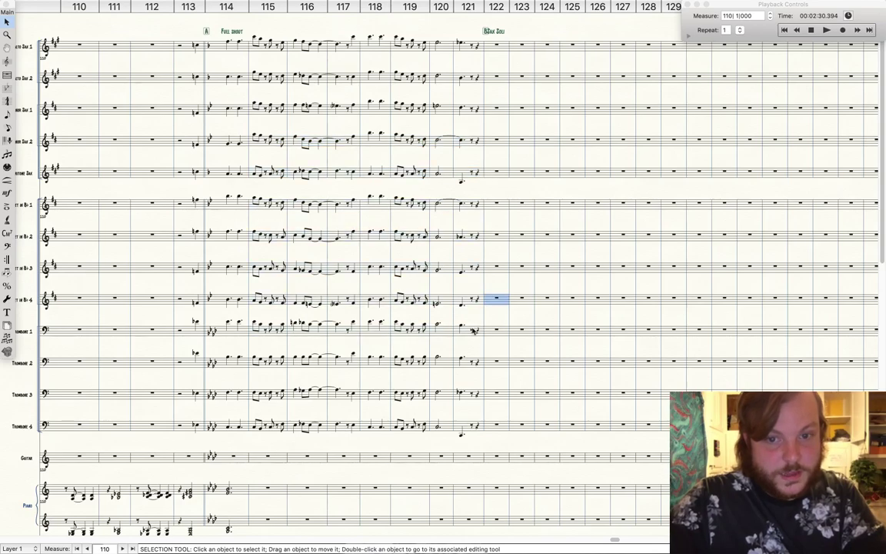
left_click(469, 330)
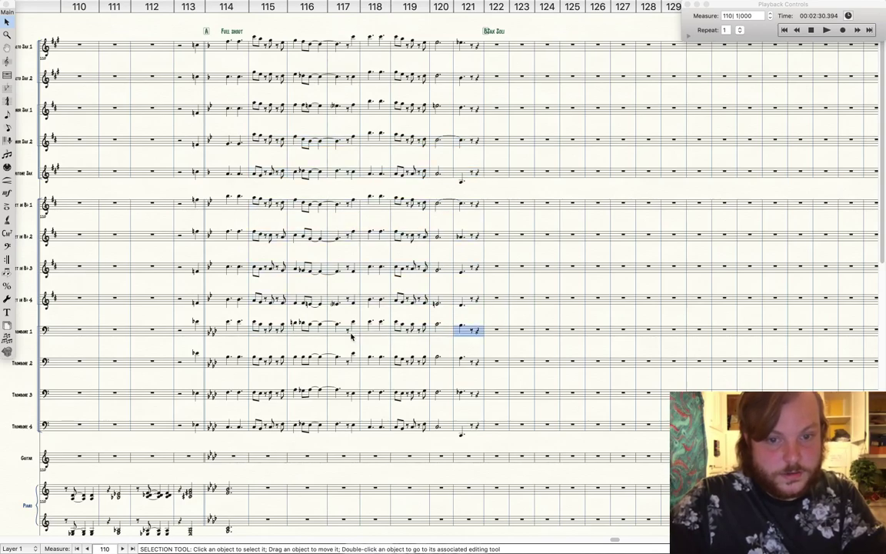
left_click(254, 331, "shift")
left_click_drag(254, 331, 288, 132)
key("Escape")
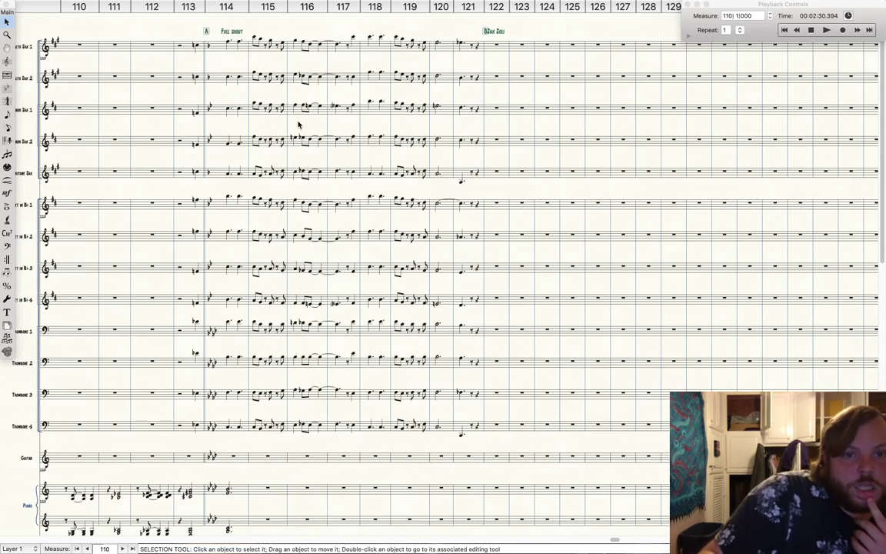
Play back the score from measure 110 through the end of the full shout and stop at measure 122
left_click(814, 36)
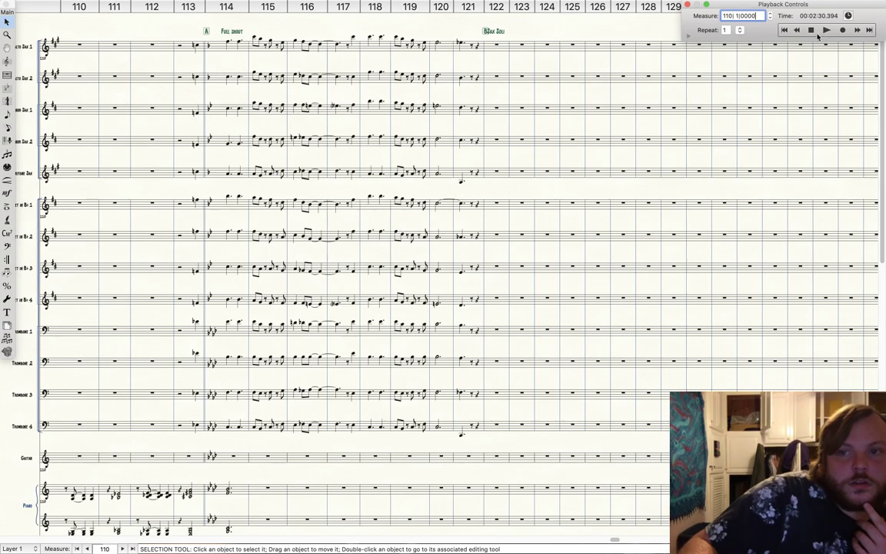
left_click(826, 30)
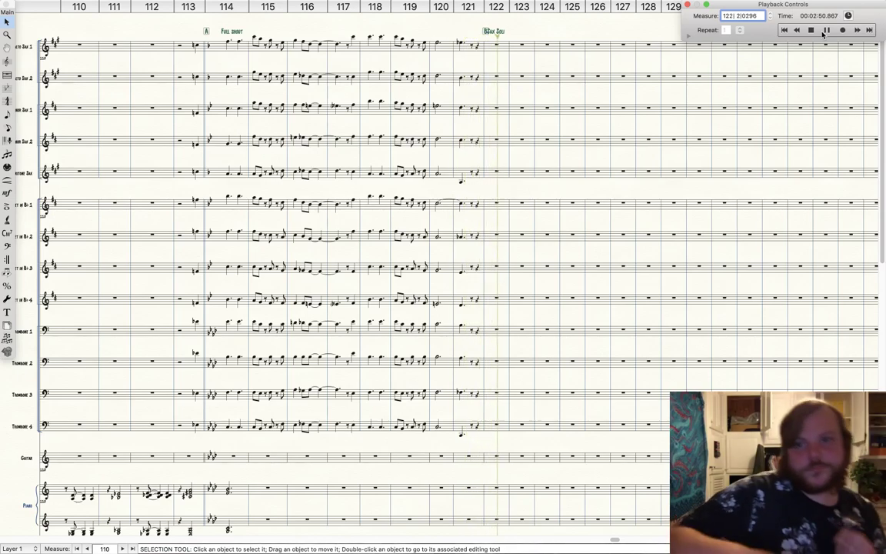
left_click(824, 33)
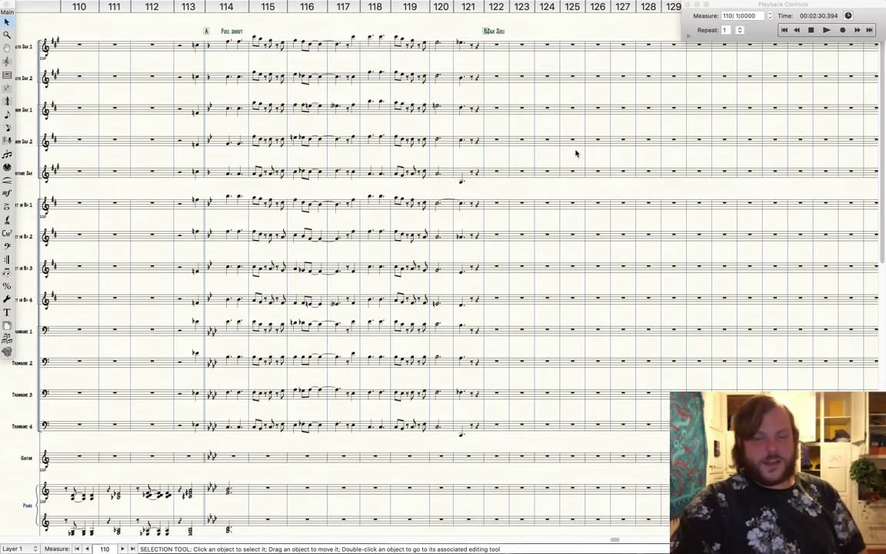
left_click(456, 175)
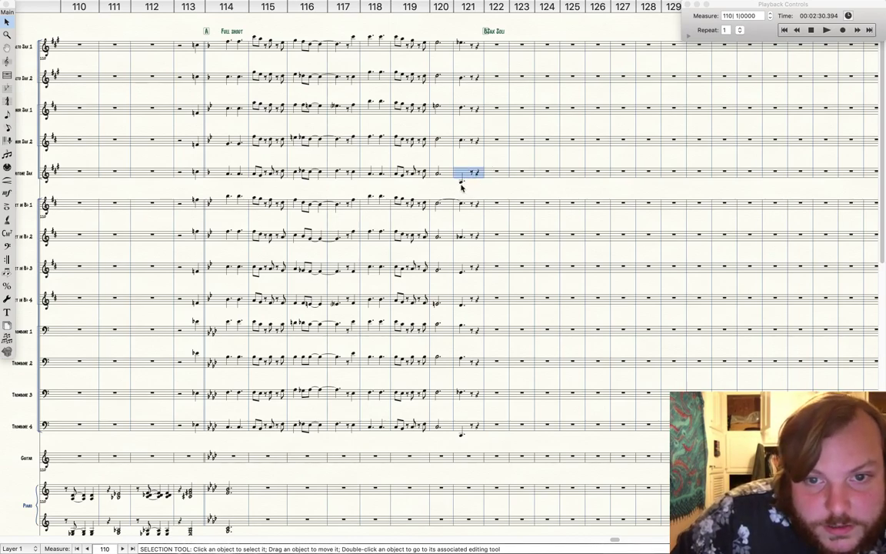
left_click(287, 152)
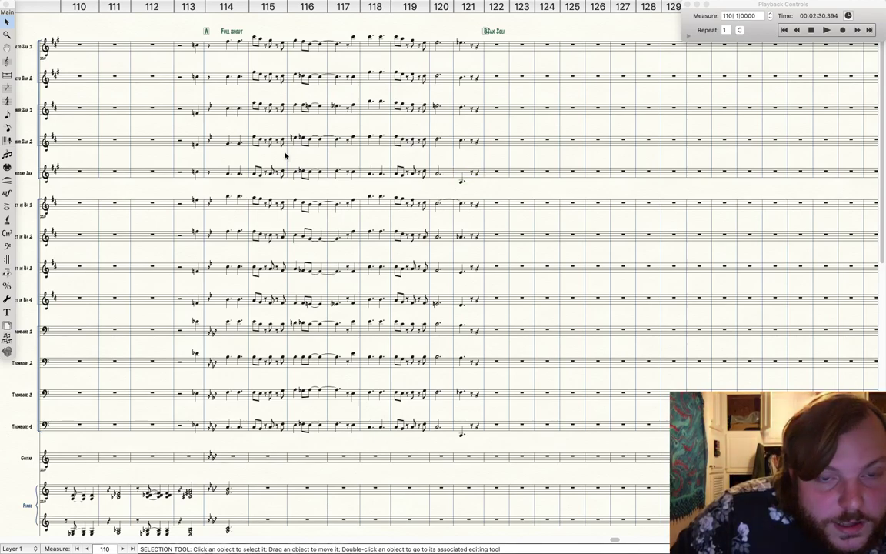
left_click(232, 143)
left_click(234, 127)
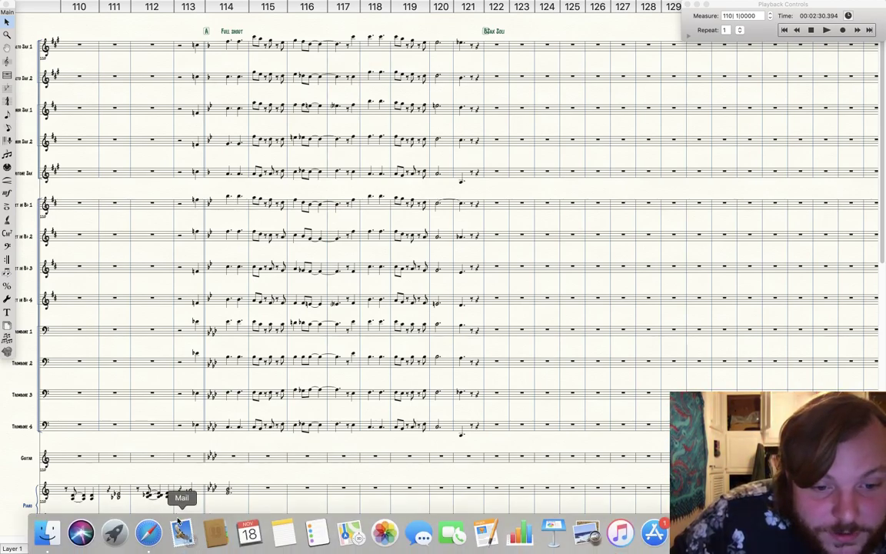
Leave full-screen mode, switch to YouTube Studio in Safari and end the live stream
mouse_move(160, 4)
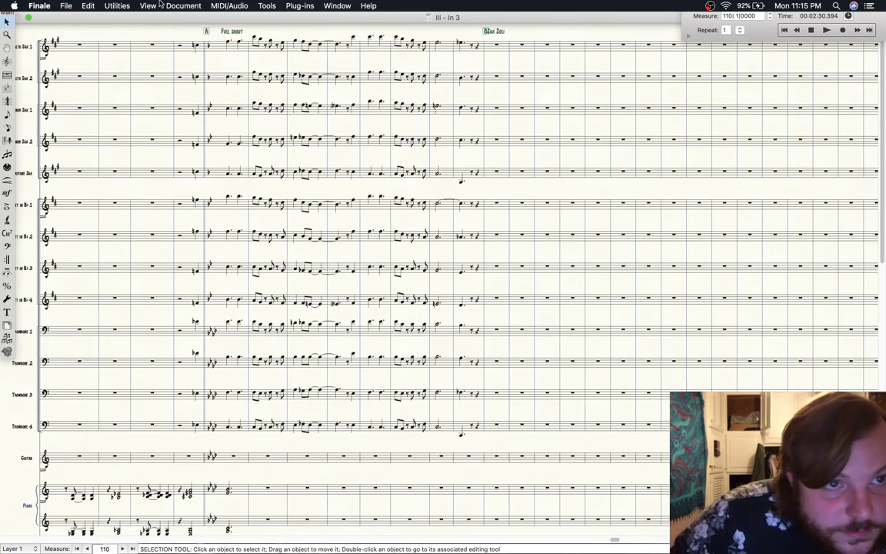
left_click(29, 17)
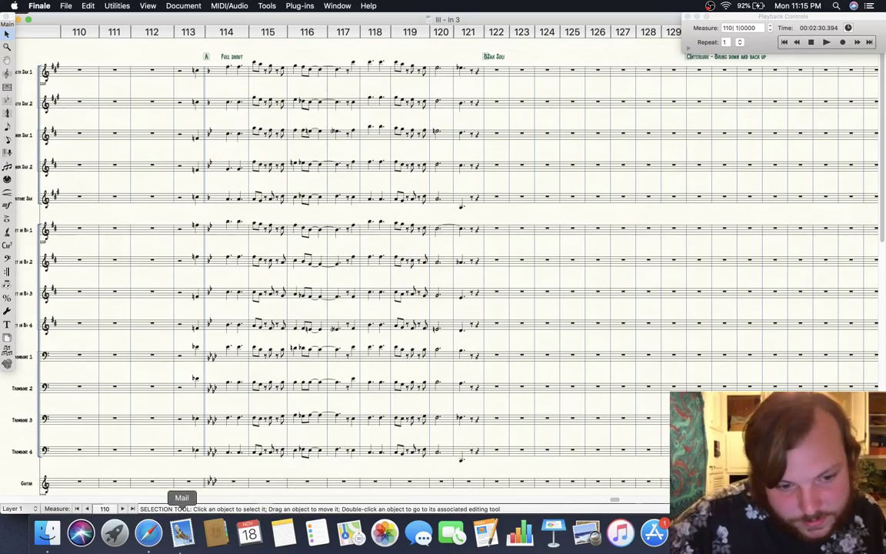
left_click(148, 532)
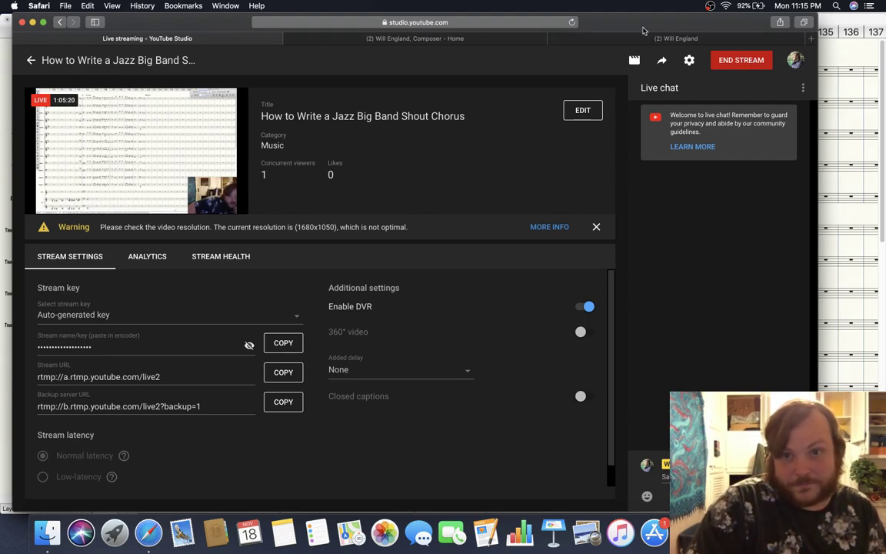
left_click(737, 62)
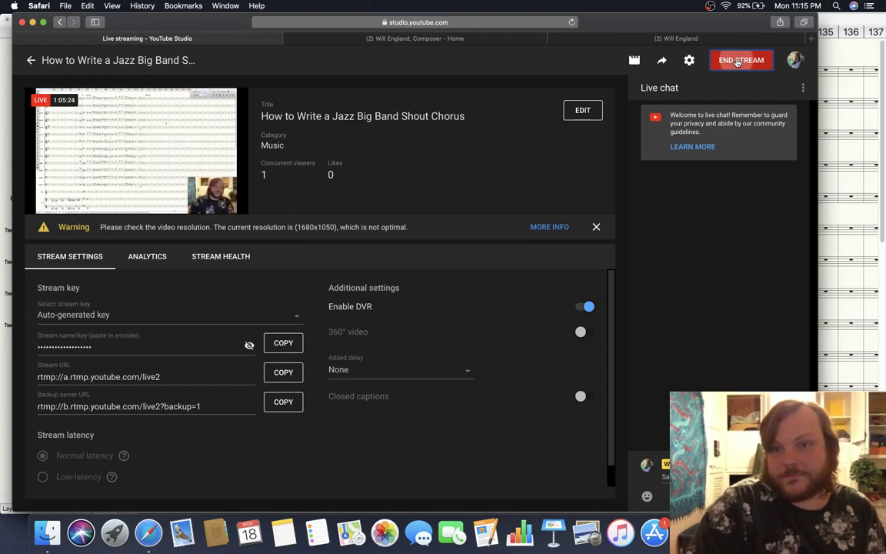